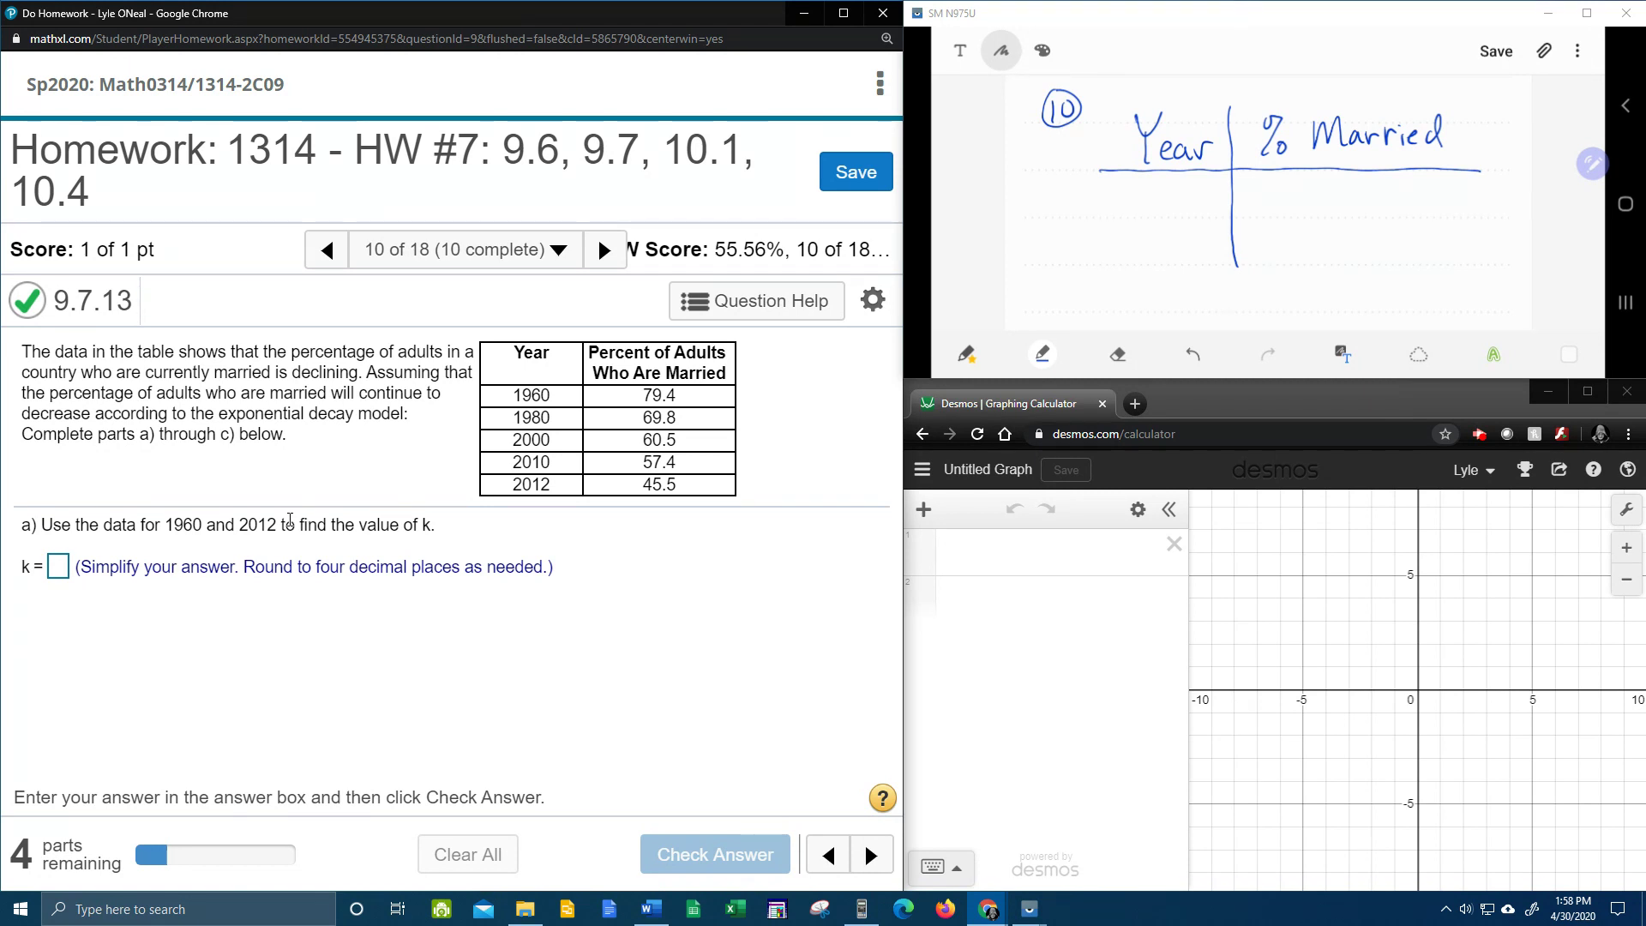
# - Open a worked example of a similar decay problem and advance it to the substitution step
pyautogui.click(765, 311)
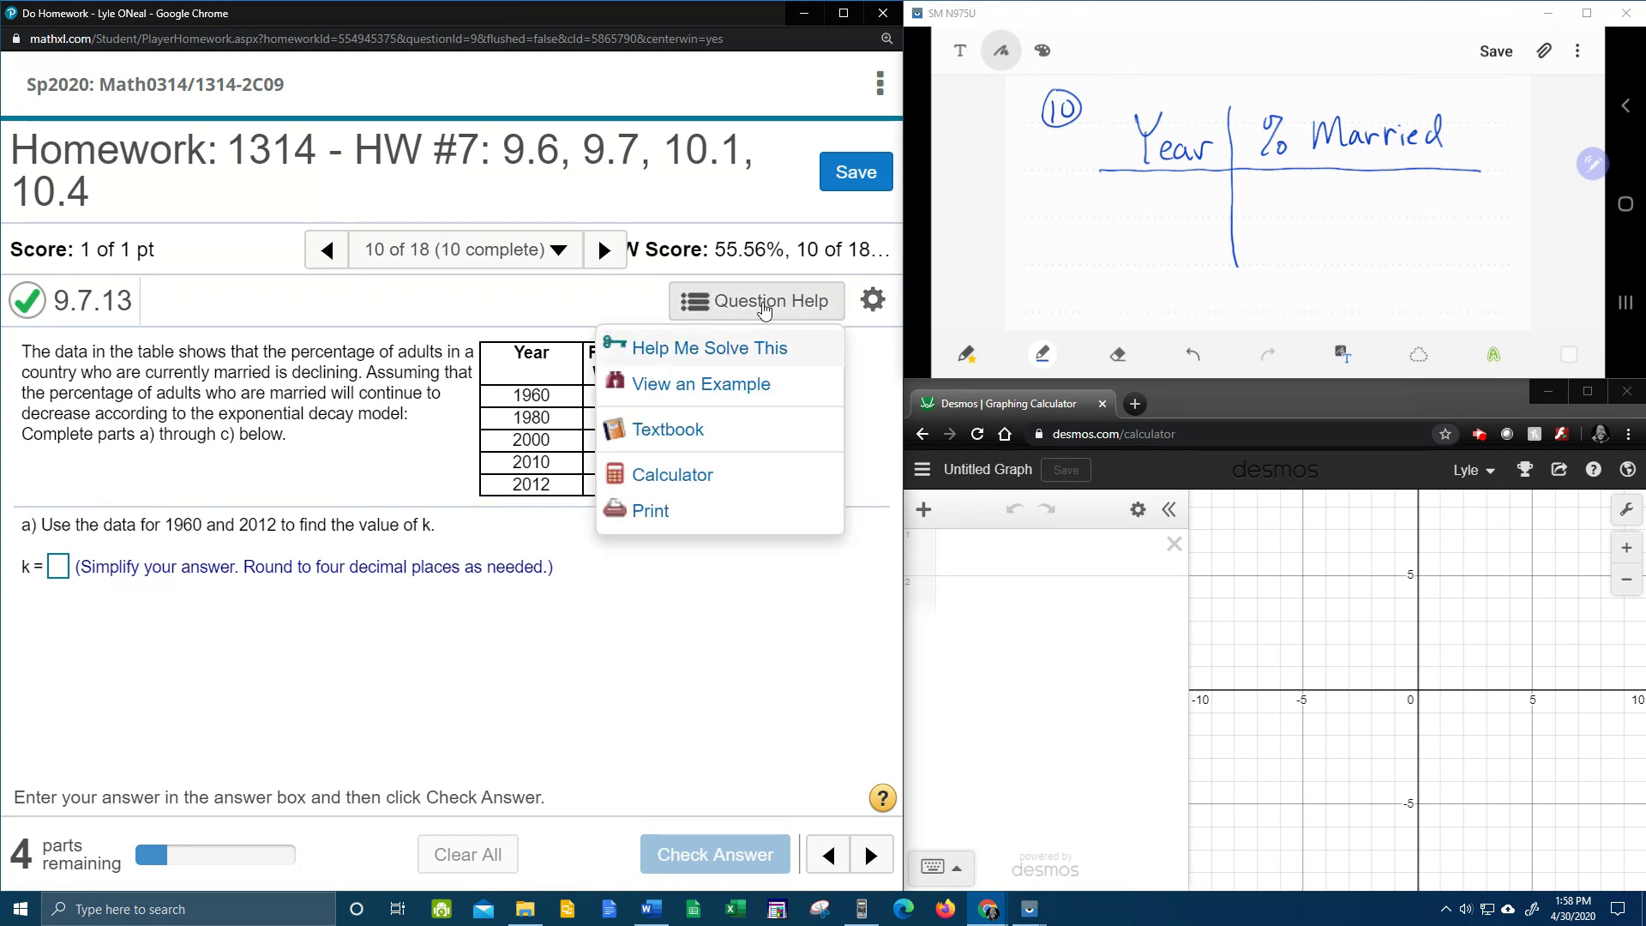
pyautogui.click(682, 387)
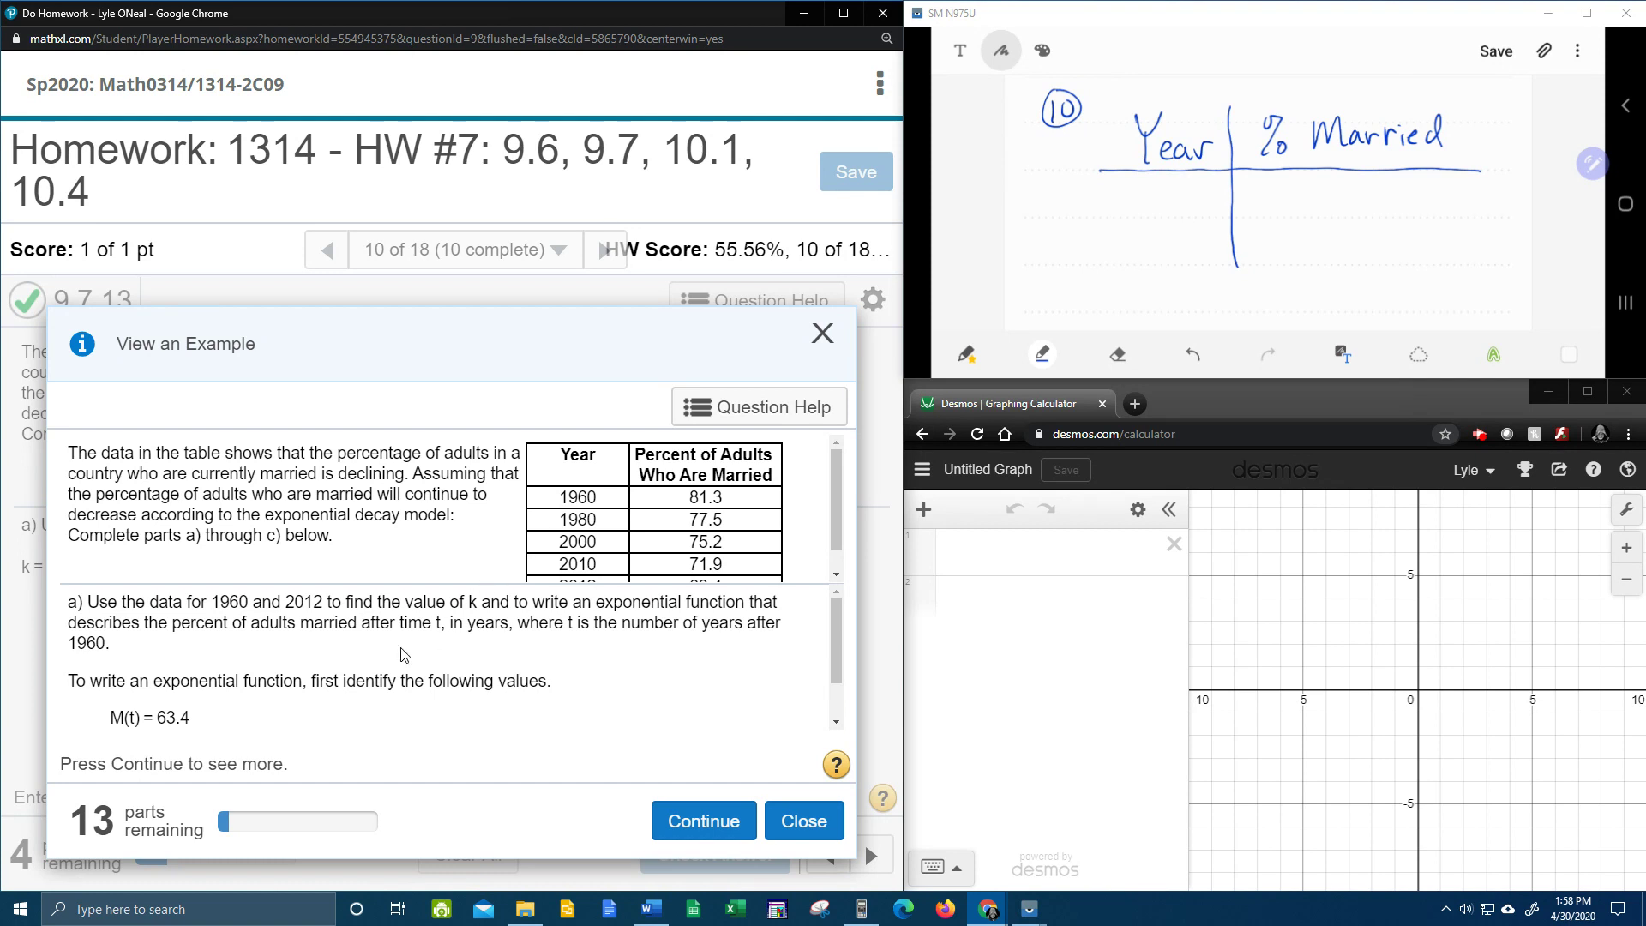
pyautogui.scroll(-1, 227, 675)
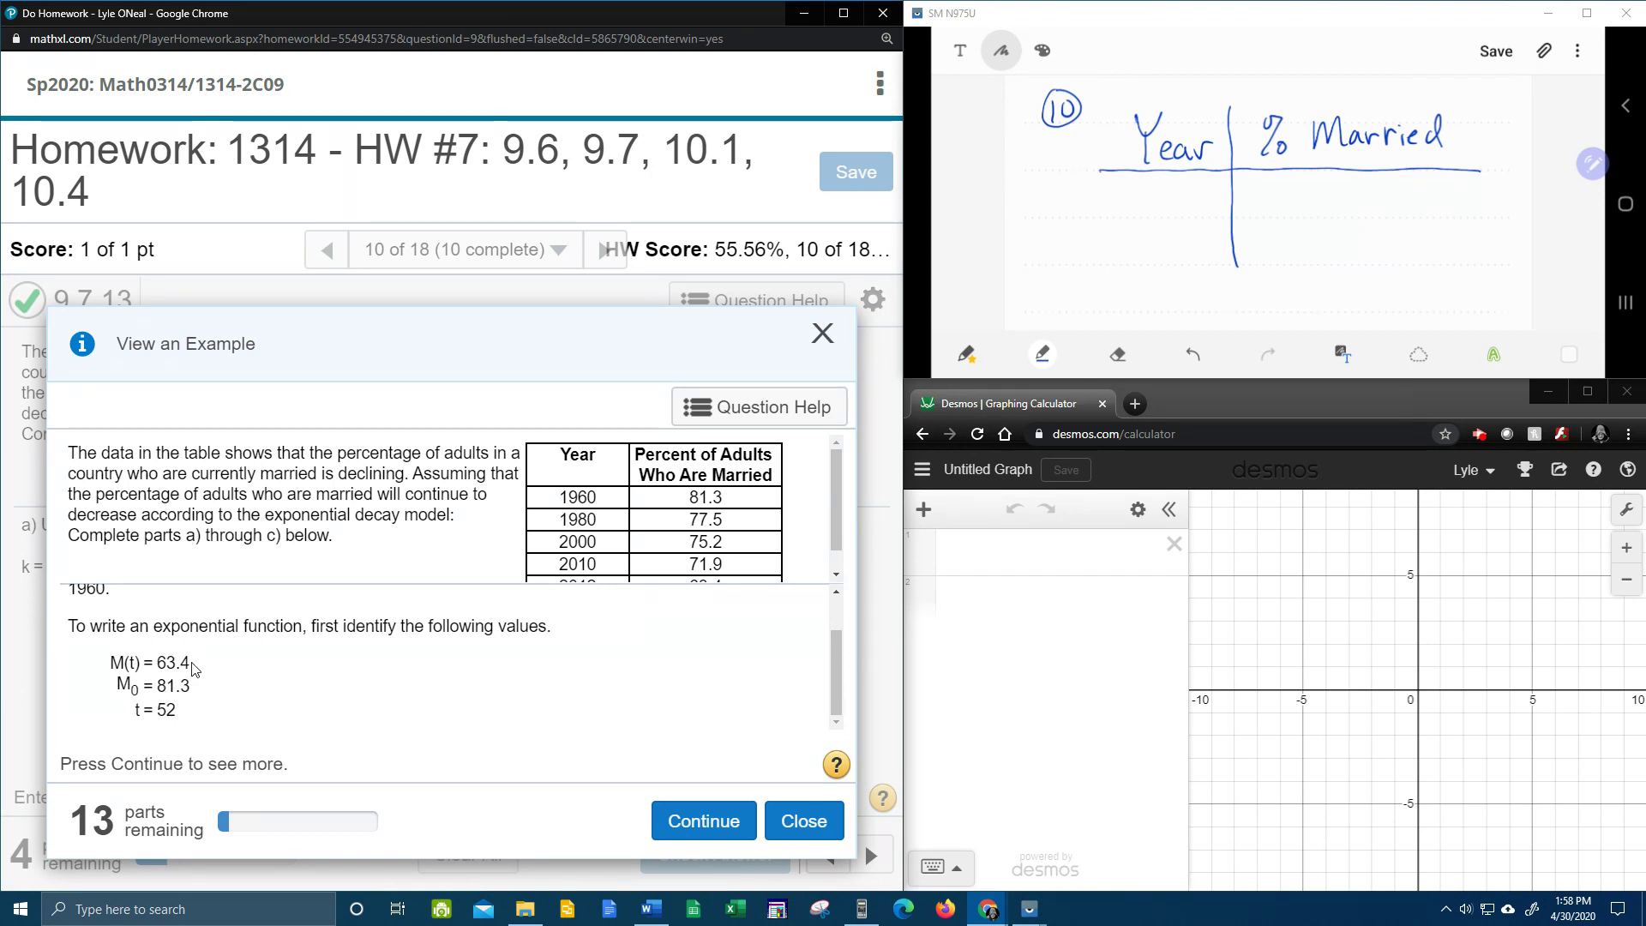
pyautogui.click(664, 808)
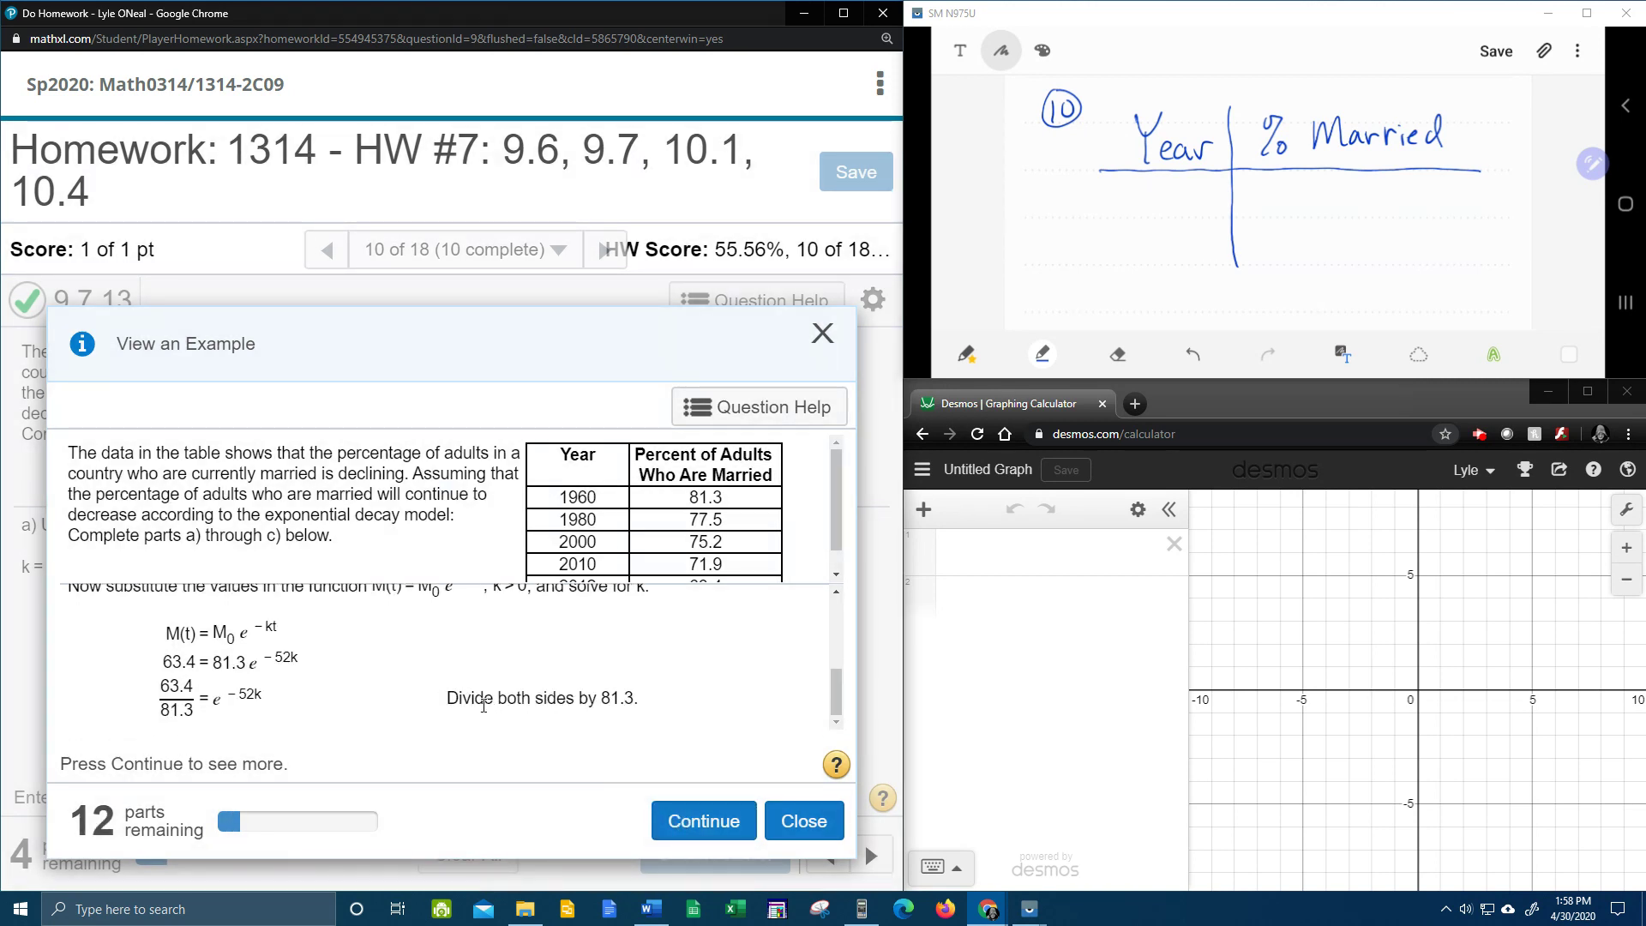
pyautogui.moveTo(164, 641); pyautogui.dragTo(202, 642)
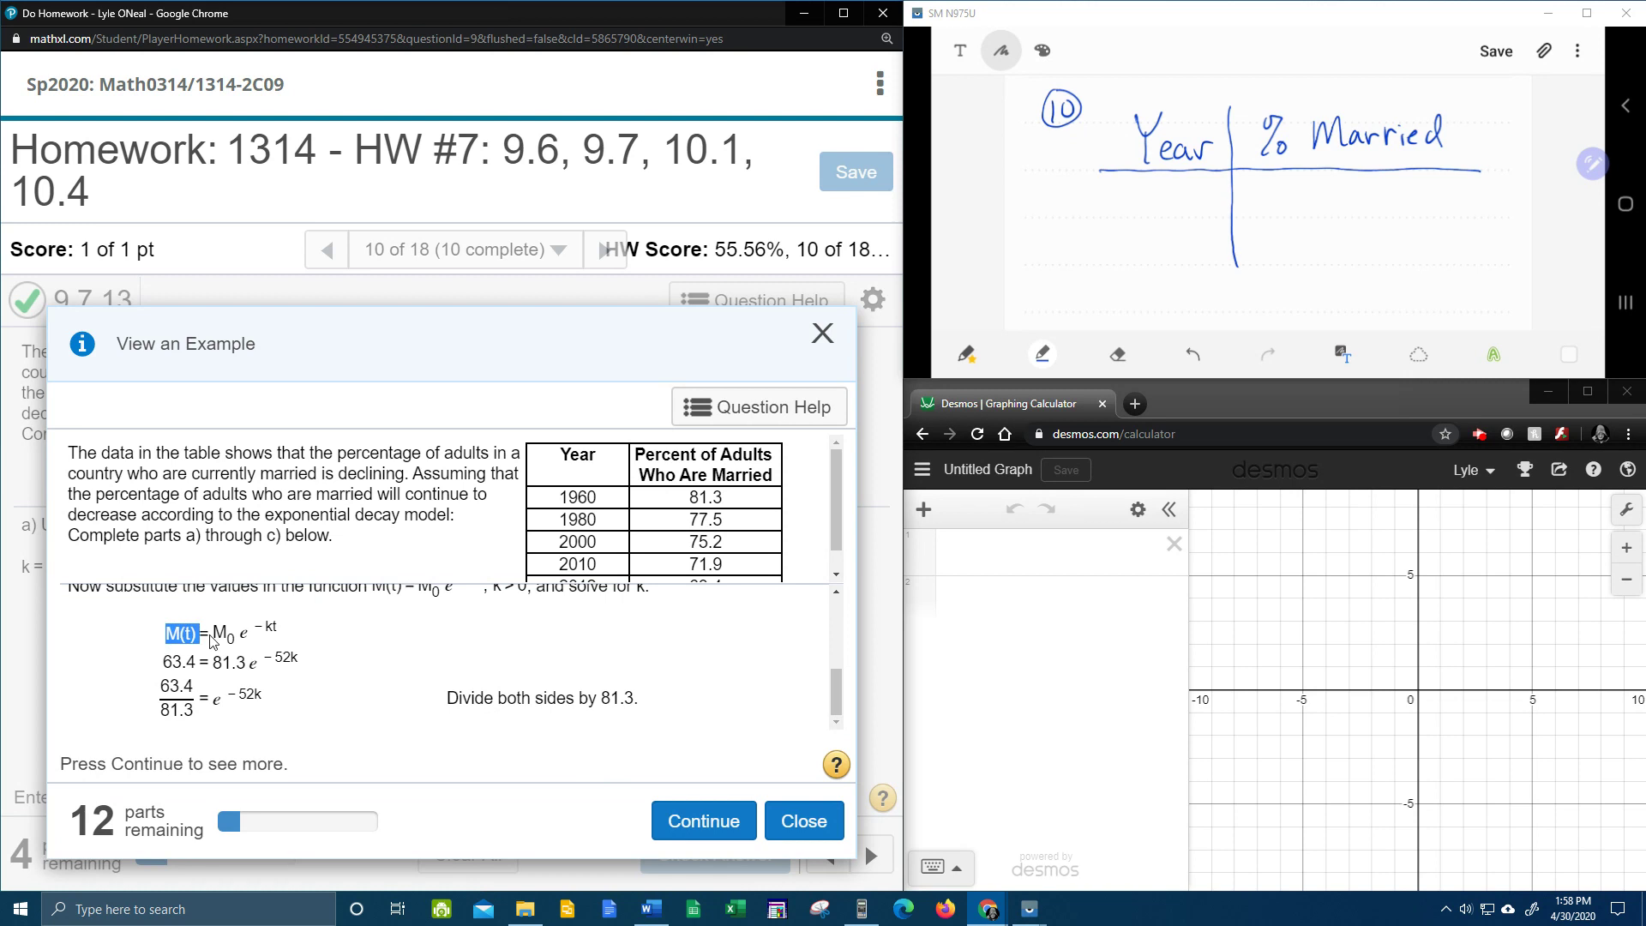
pyautogui.click(296, 641)
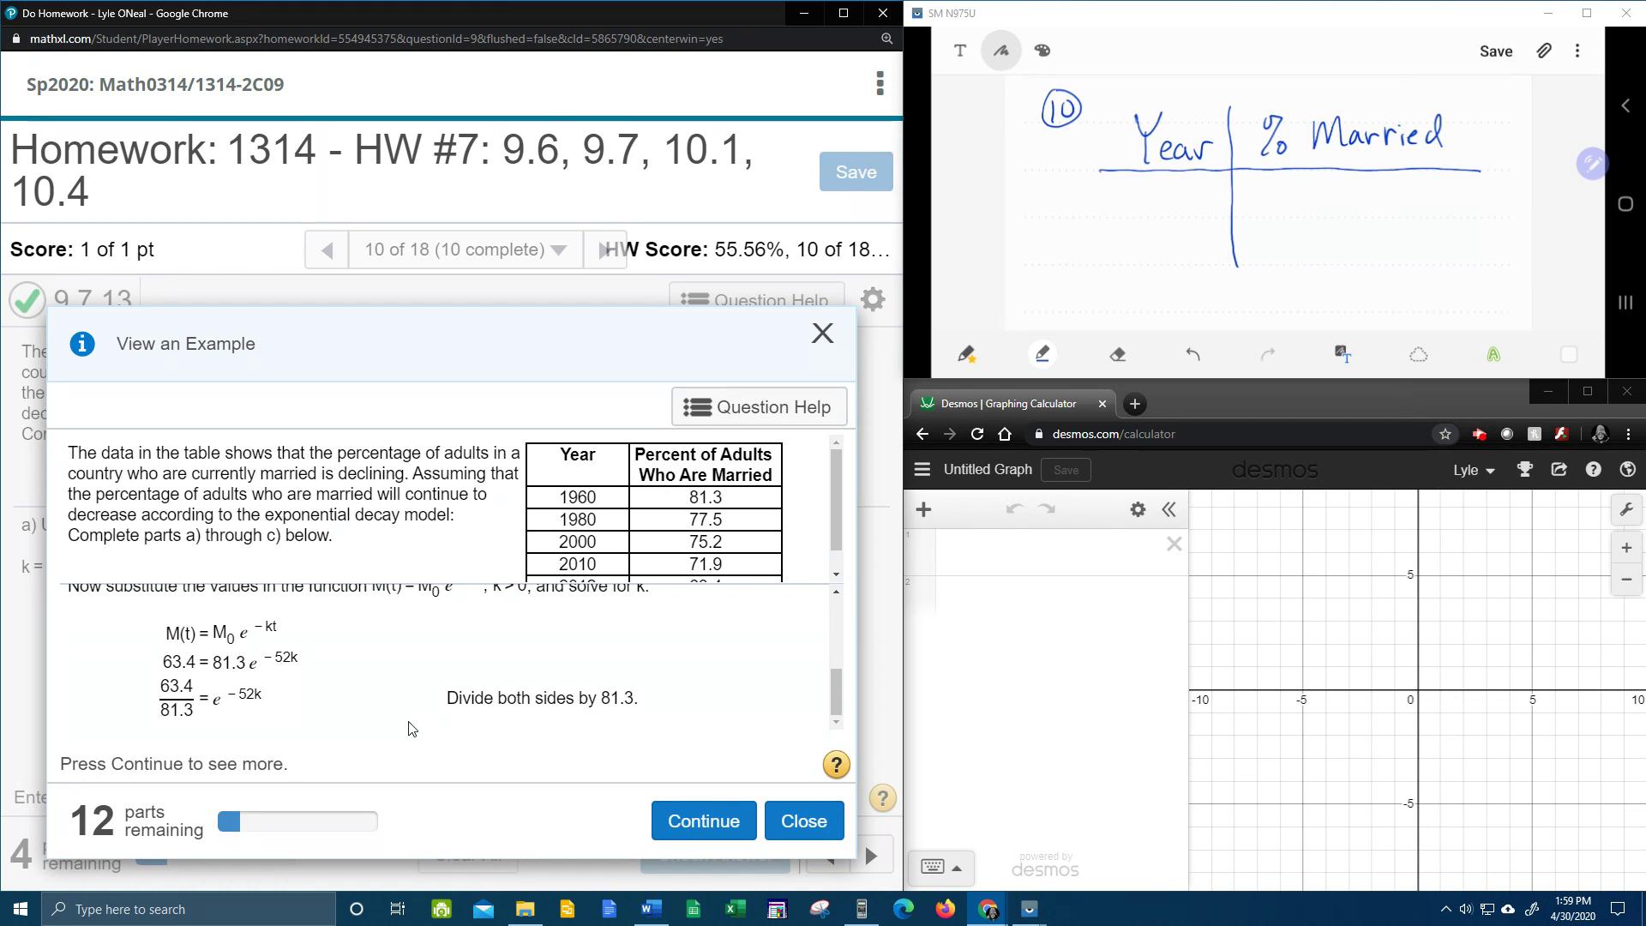
# - Step the worked example through to dividing by −52, then return to the question
pyautogui.click(698, 822)
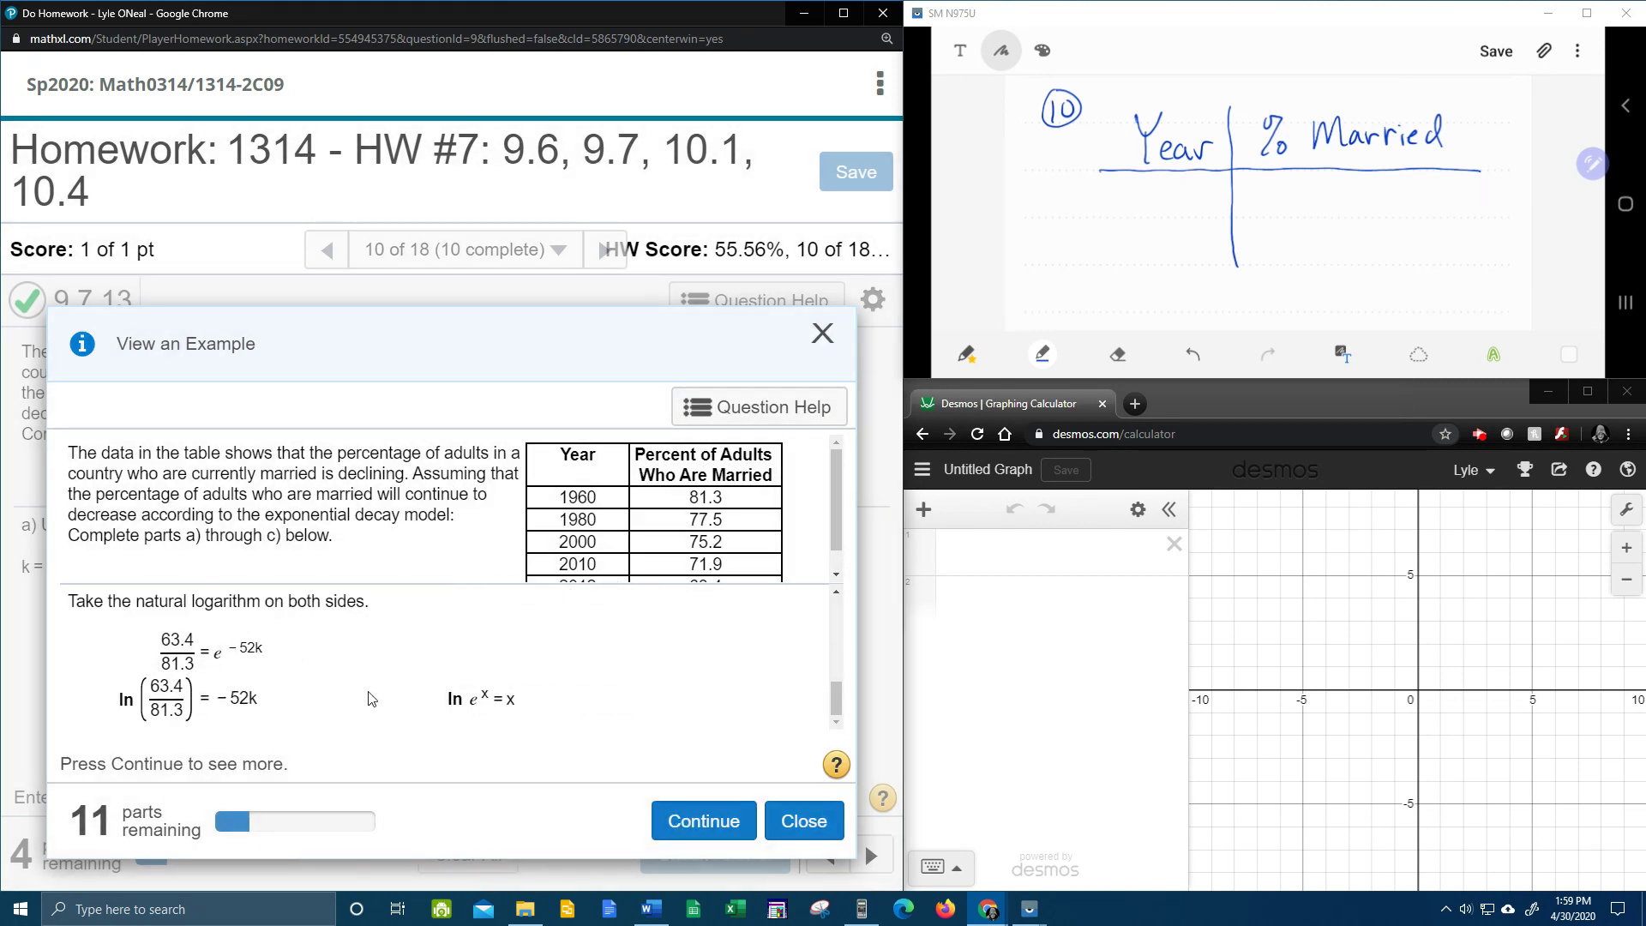
pyautogui.click(698, 819)
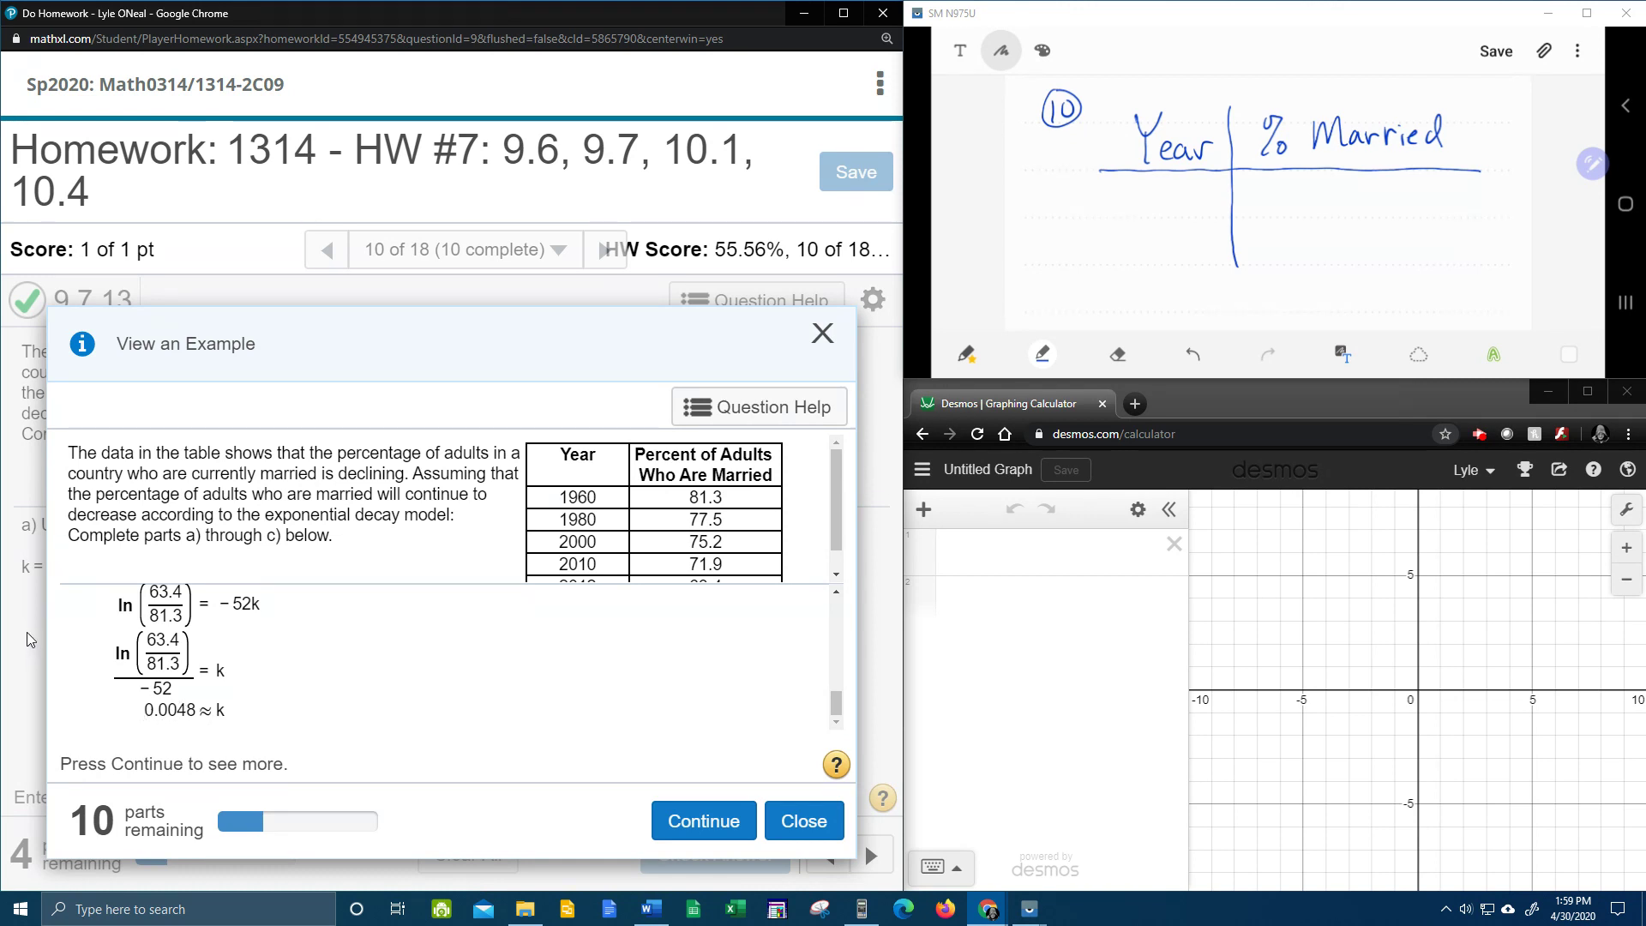
pyautogui.scroll(1, 276, 706)
pyautogui.scroll(5, 276, 707)
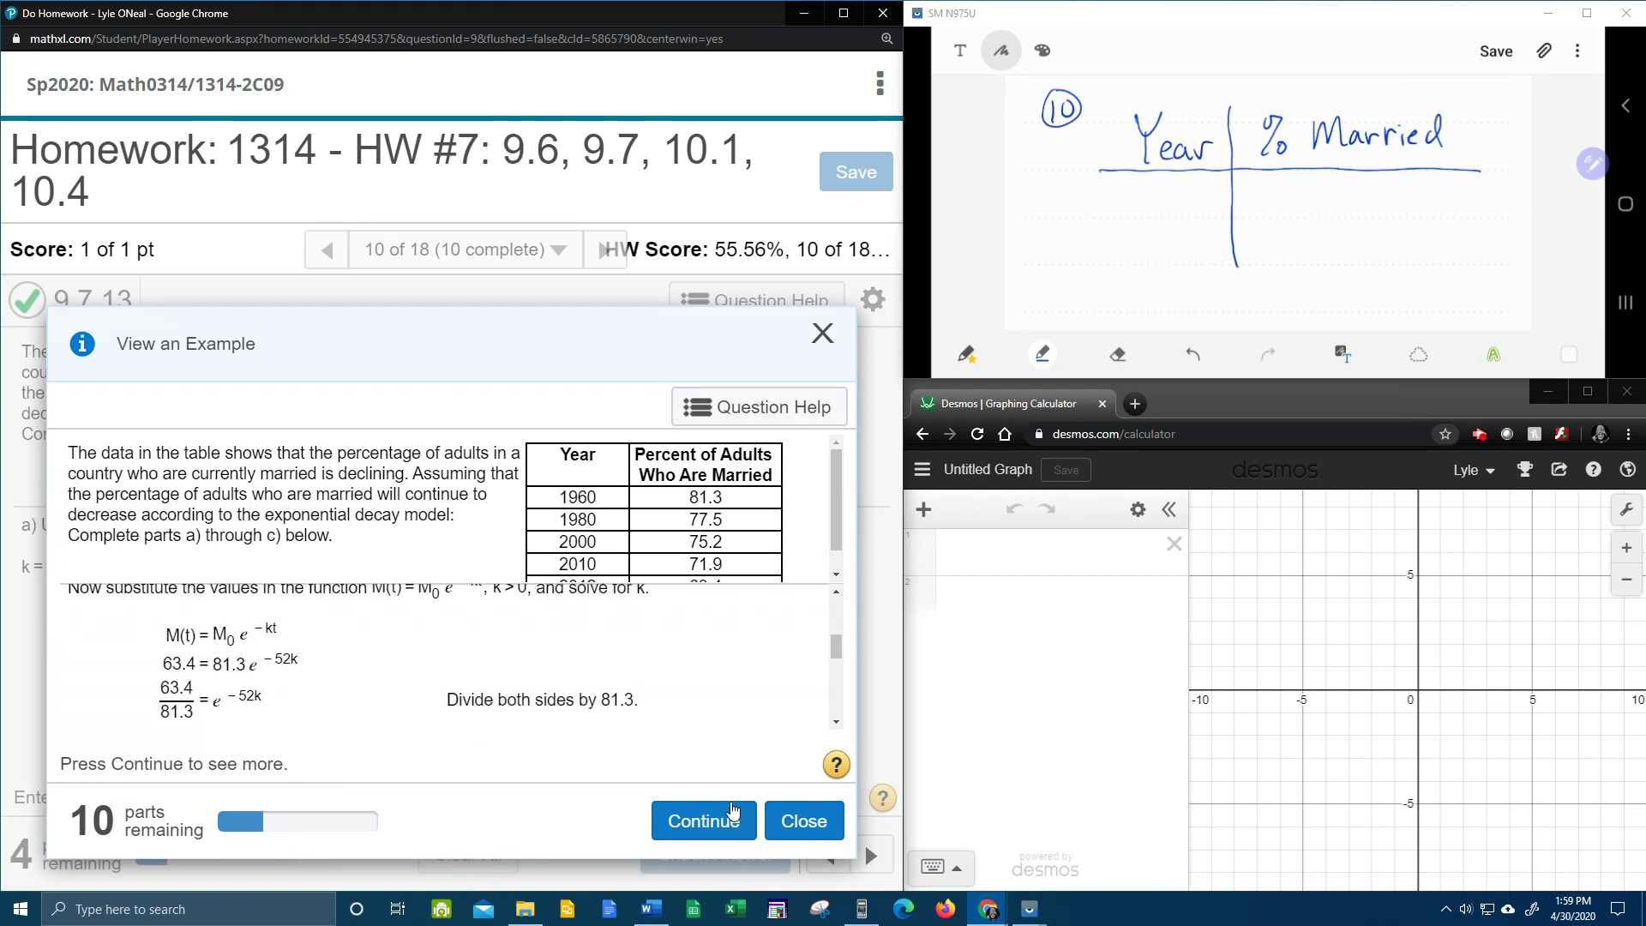
pyautogui.click(789, 822)
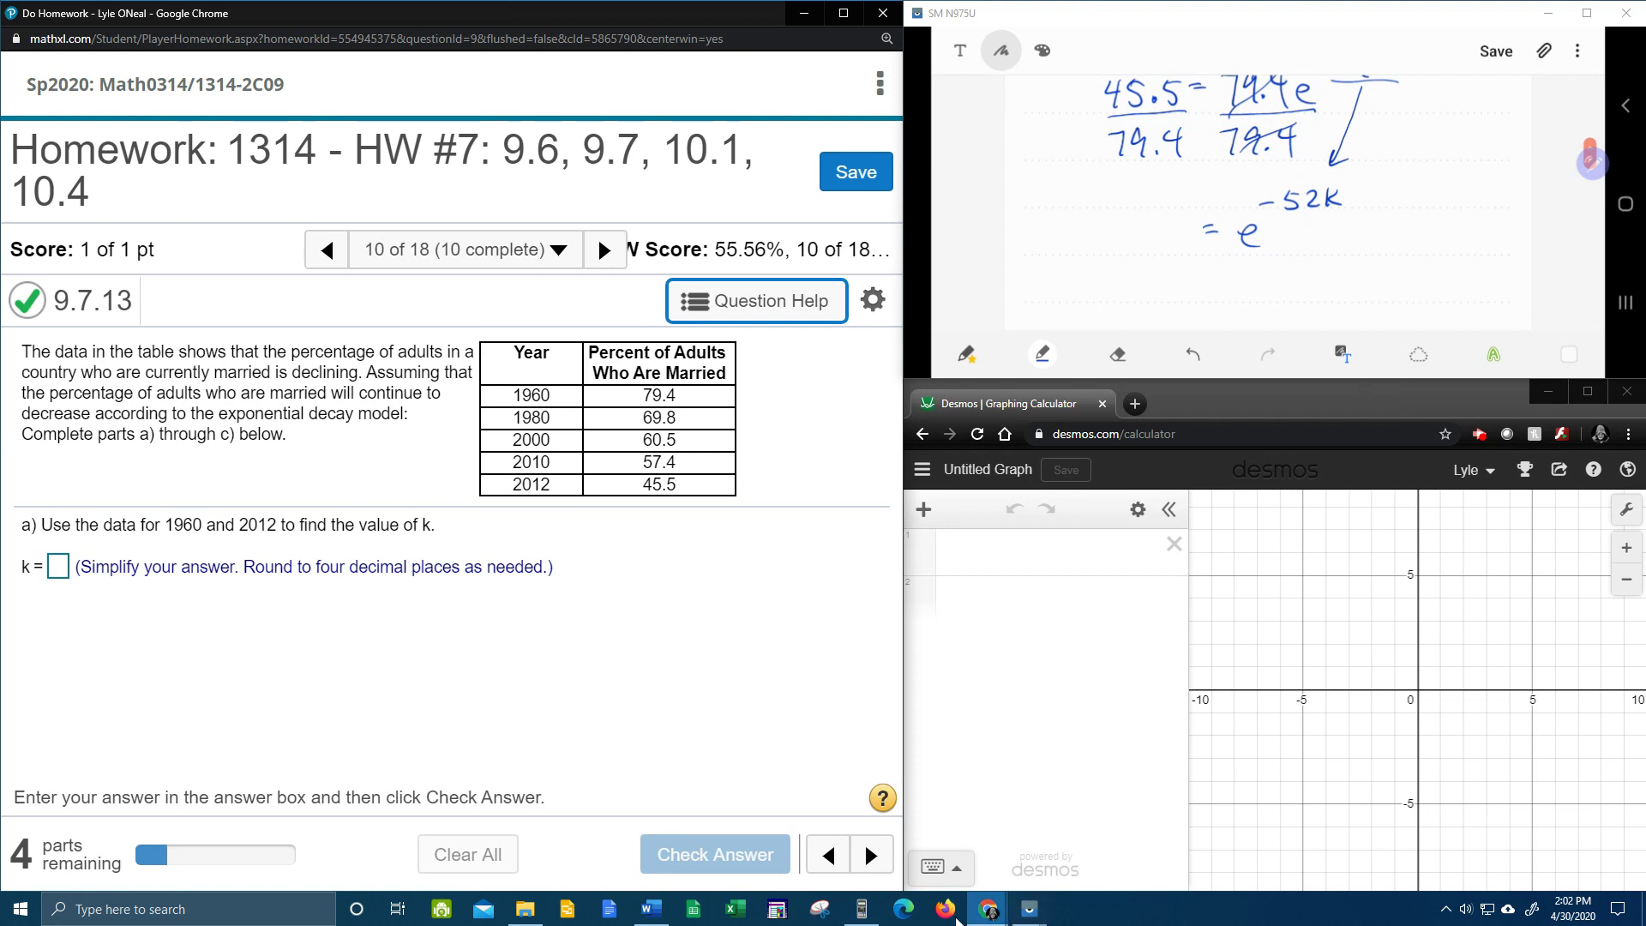
# - Compute 45.5 ÷ 79.4 on the Casio emulator, giving 455/794
pyautogui.click(861, 916)
pyautogui.click(814, 643)
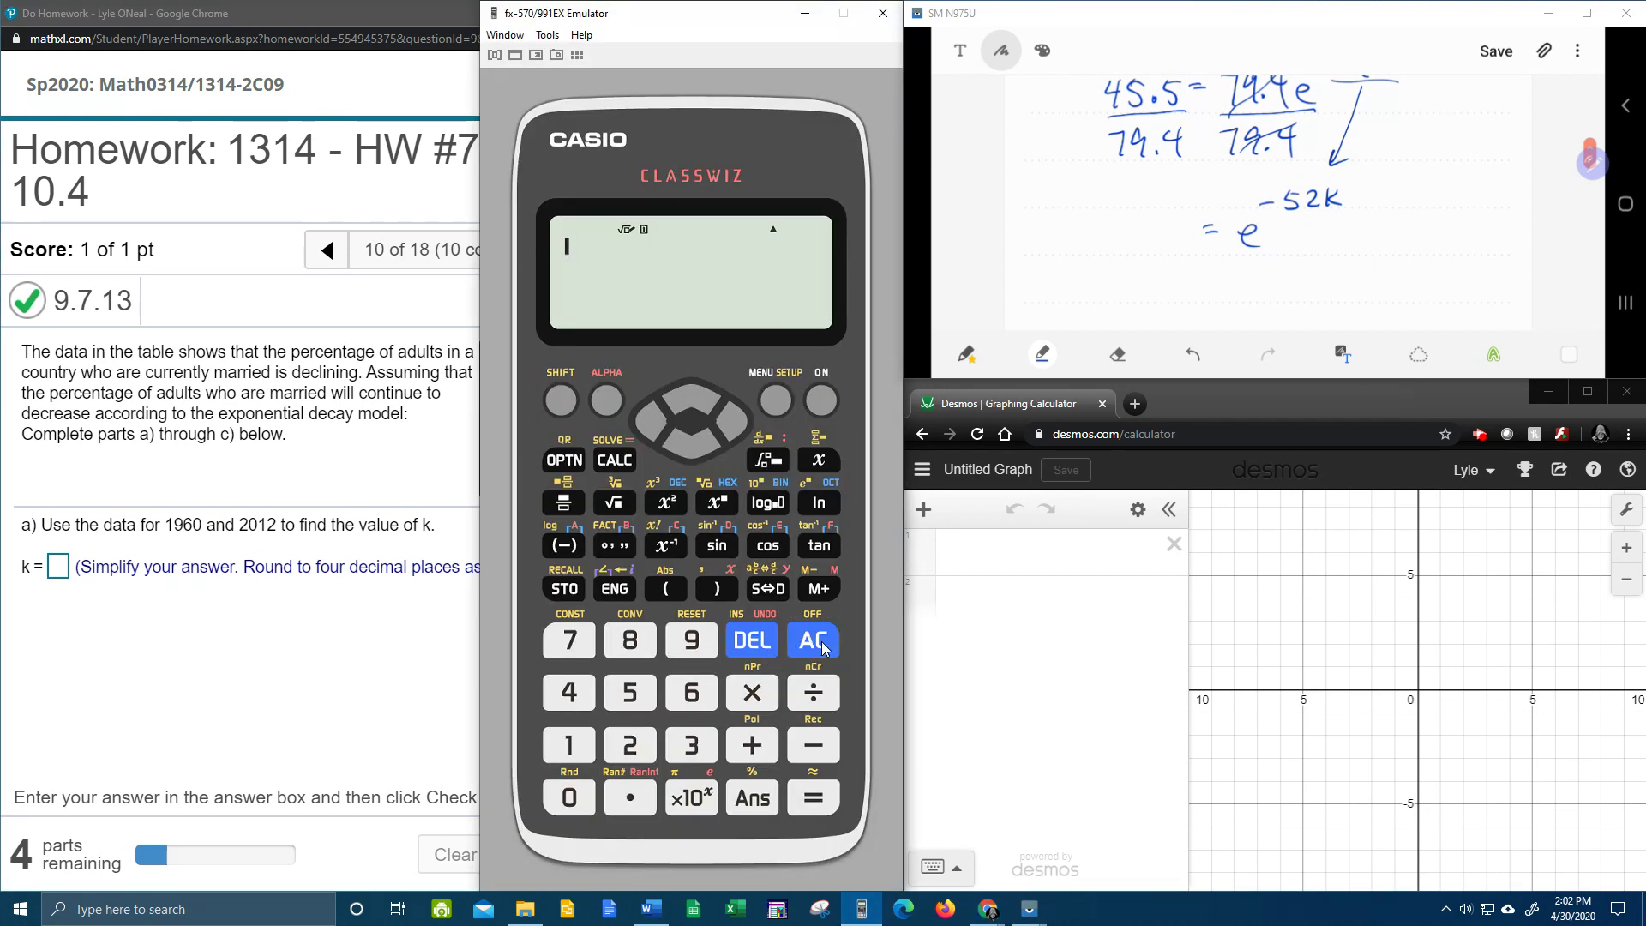
pyautogui.click(568, 691)
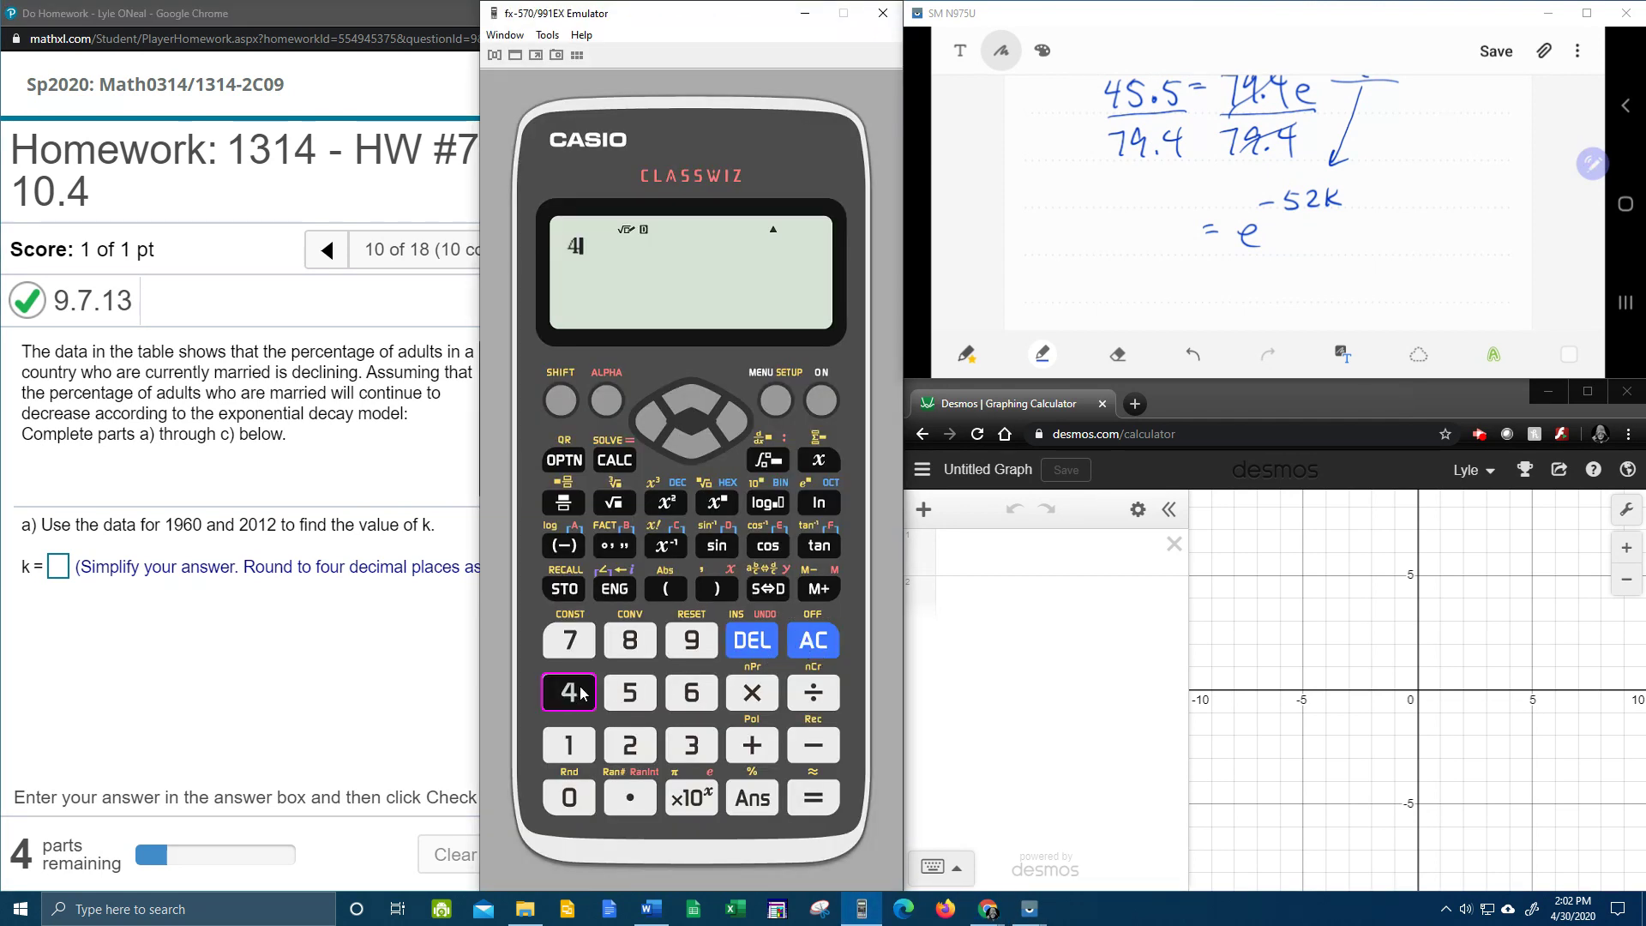
pyautogui.click(630, 691)
pyautogui.click(630, 797)
pyautogui.click(630, 692)
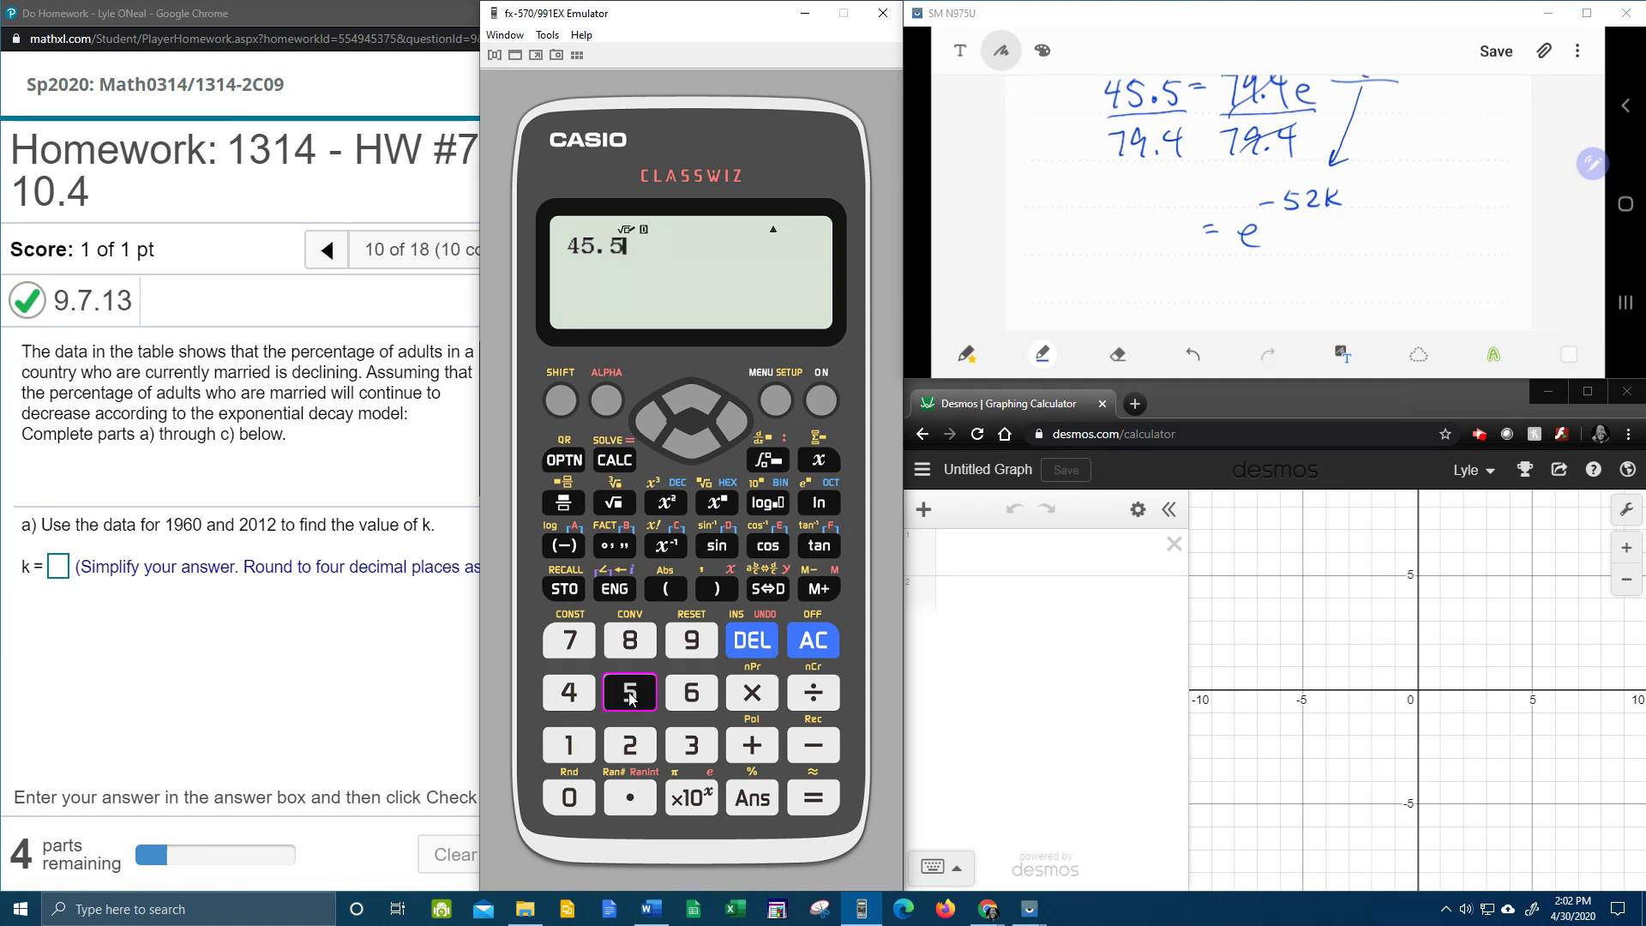
pyautogui.click(813, 693)
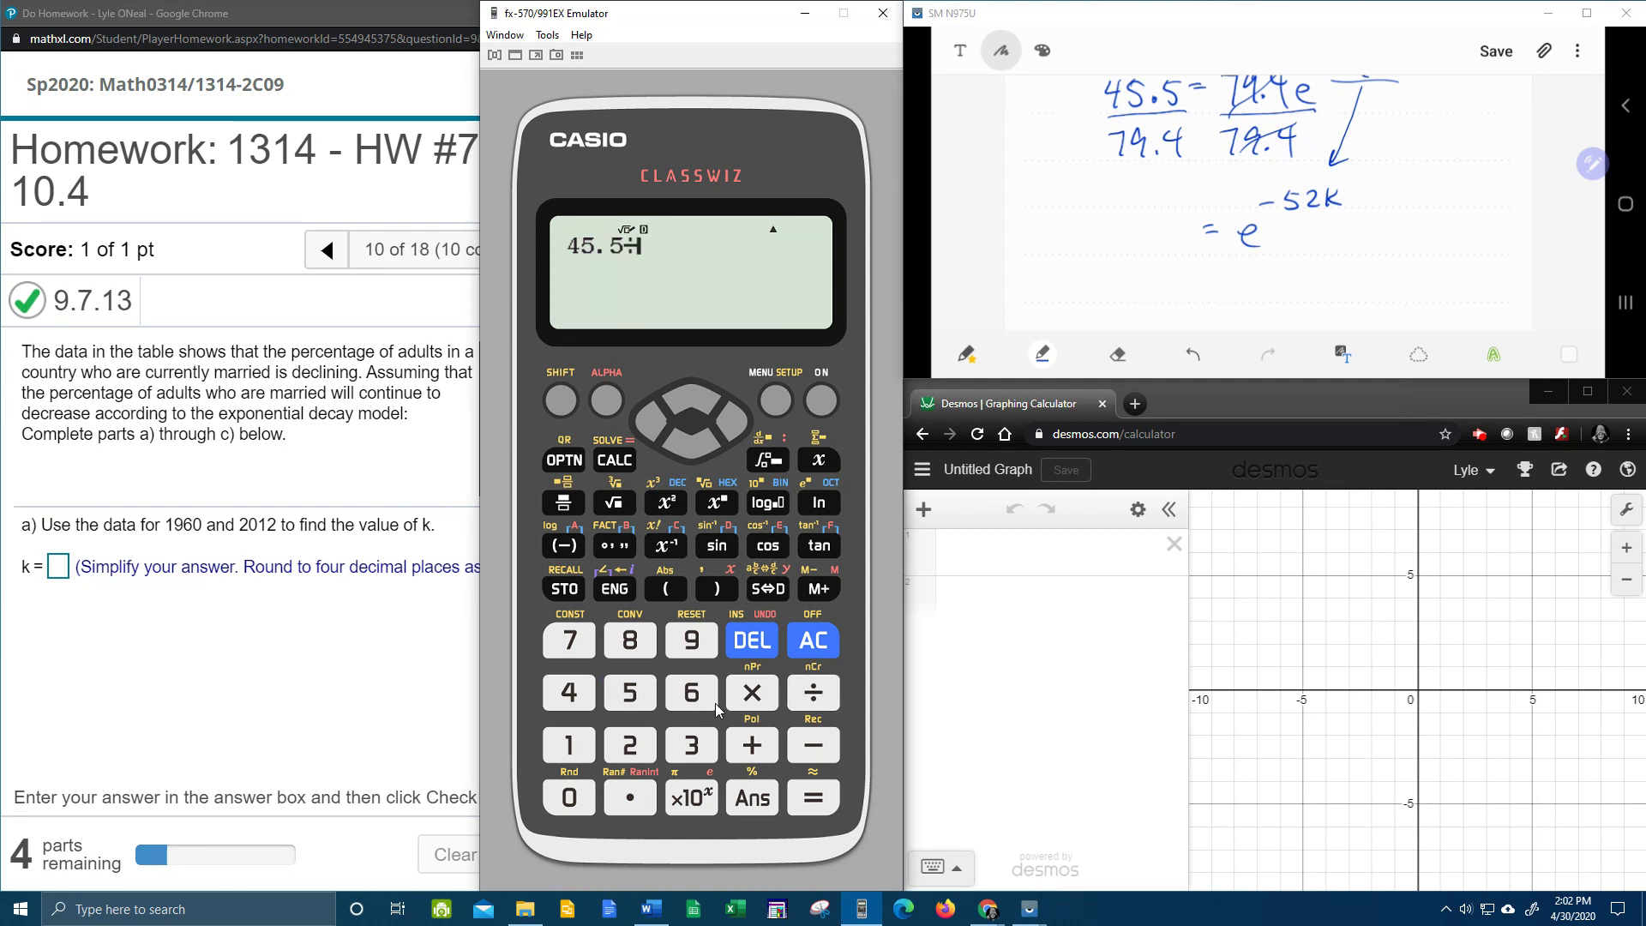
pyautogui.click(579, 660)
pyautogui.click(688, 645)
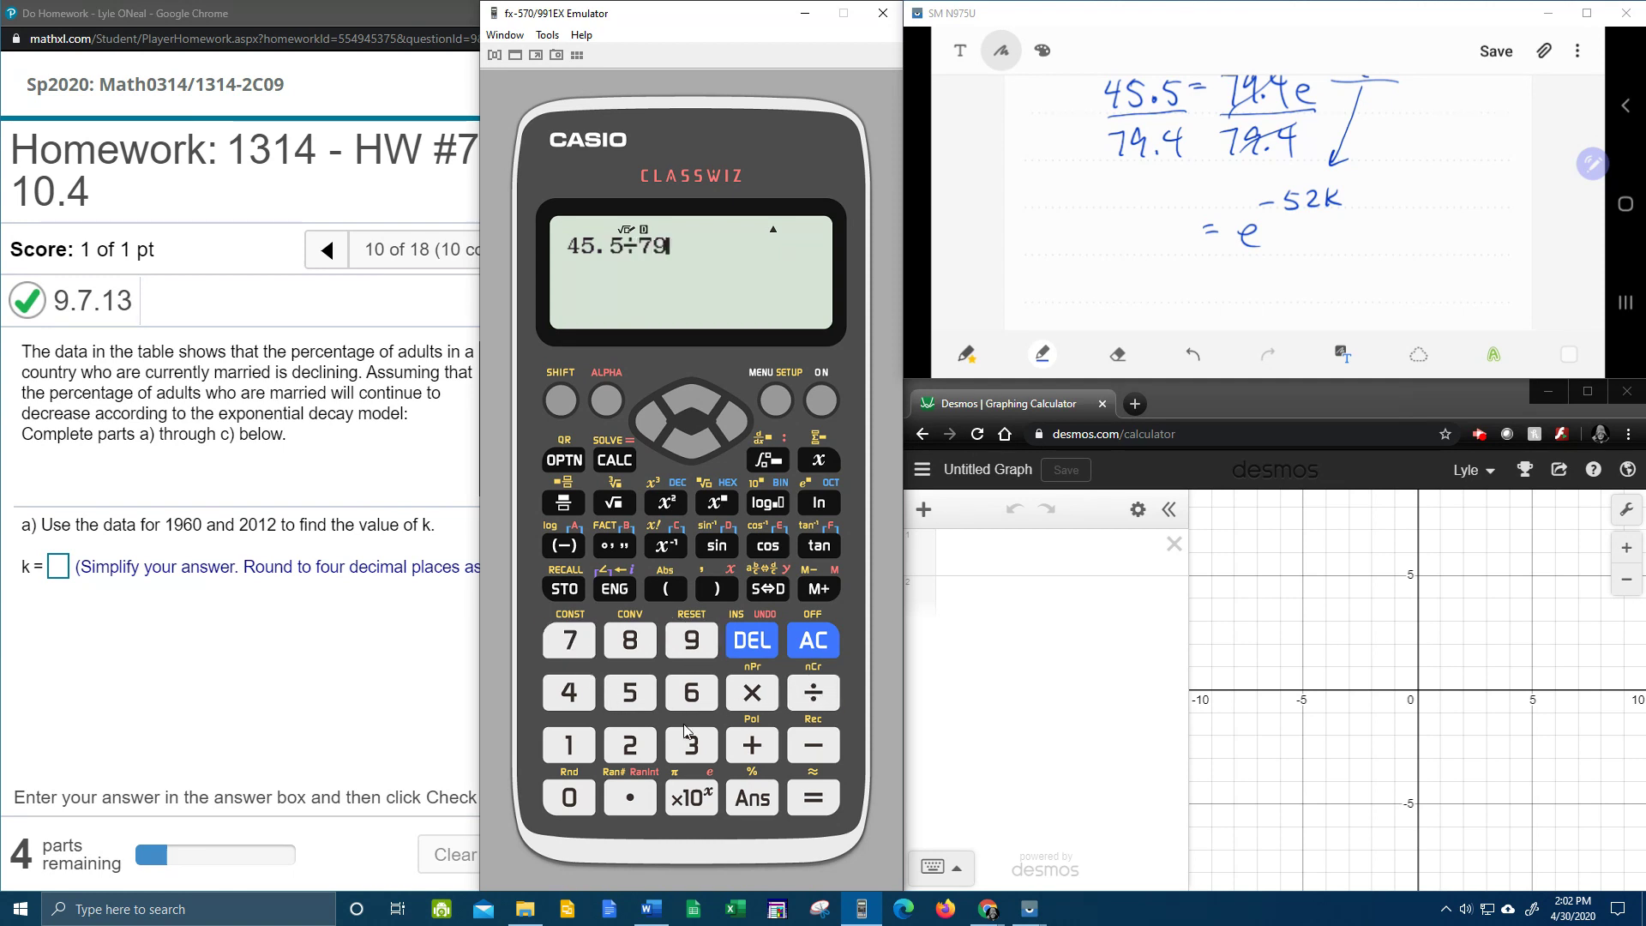
pyautogui.click(636, 791)
pyautogui.click(590, 705)
pyautogui.click(817, 804)
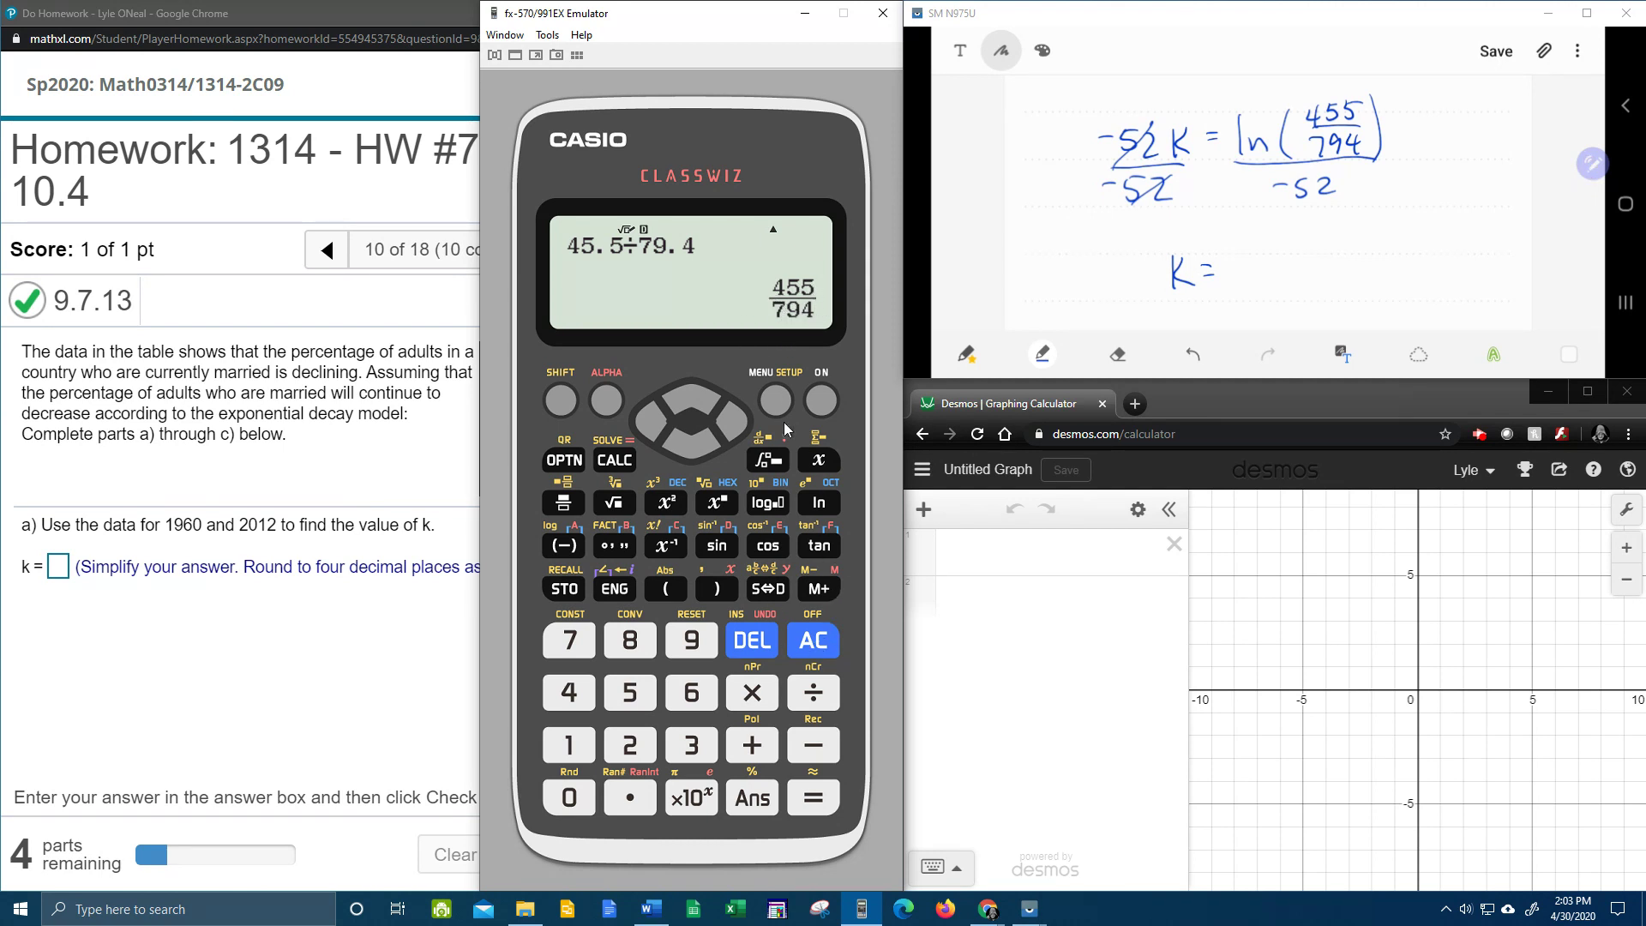
# - Calculate k = ln(455/794) ÷ −52, getting 0.01070742389
pyautogui.click(818, 503)
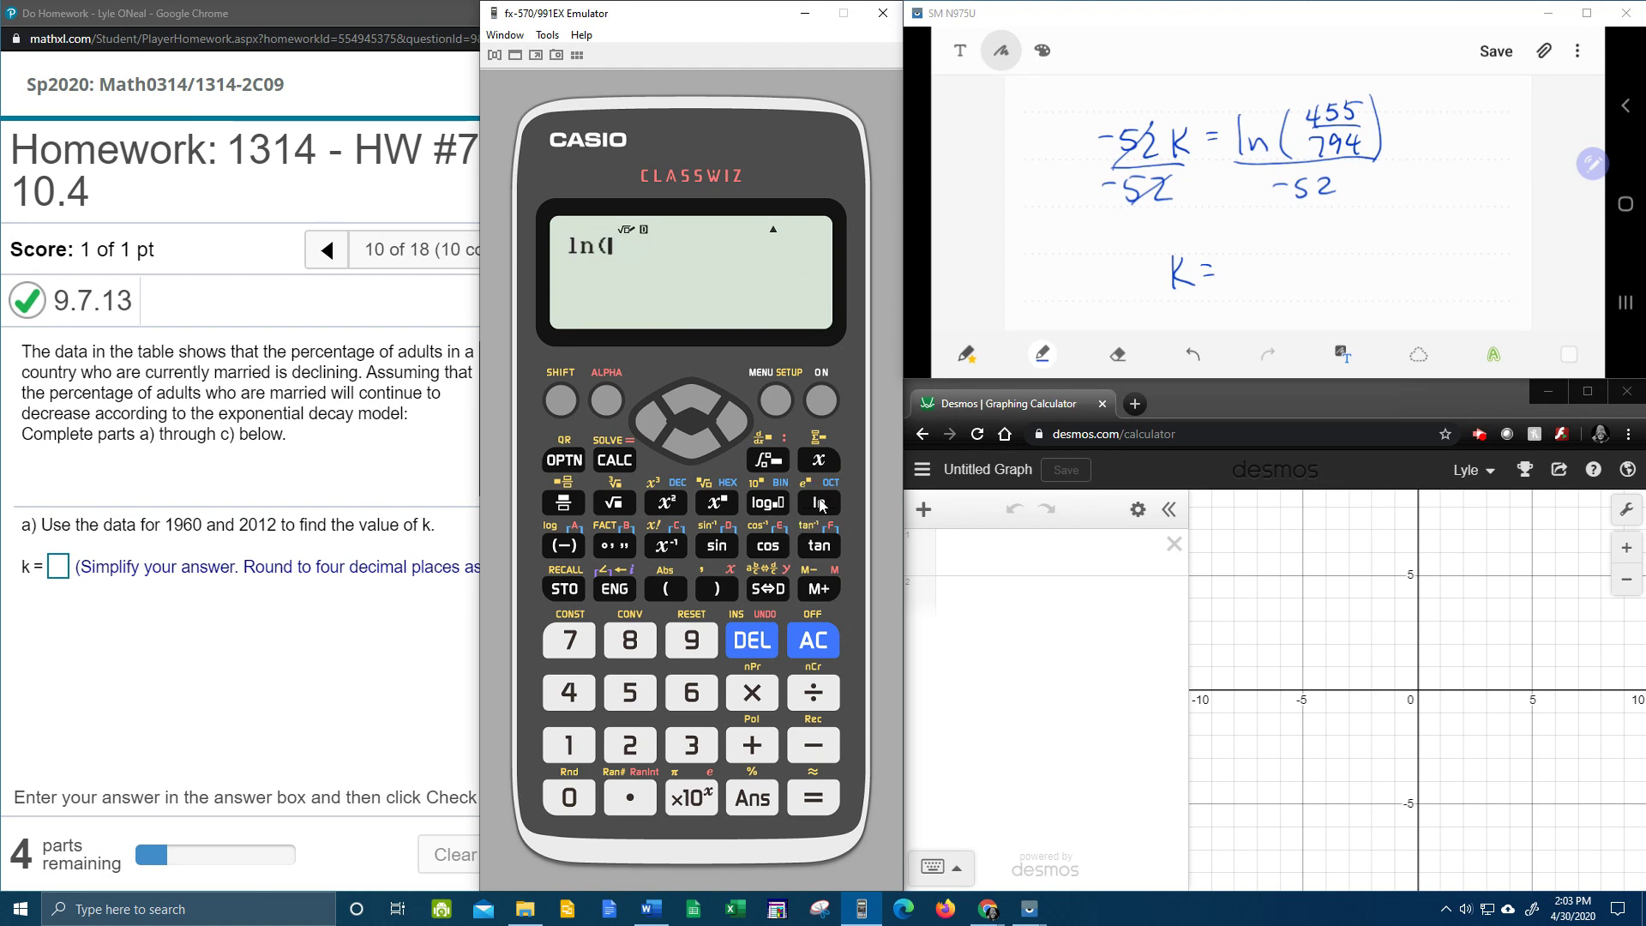
pyautogui.click(754, 799)
pyautogui.click(716, 589)
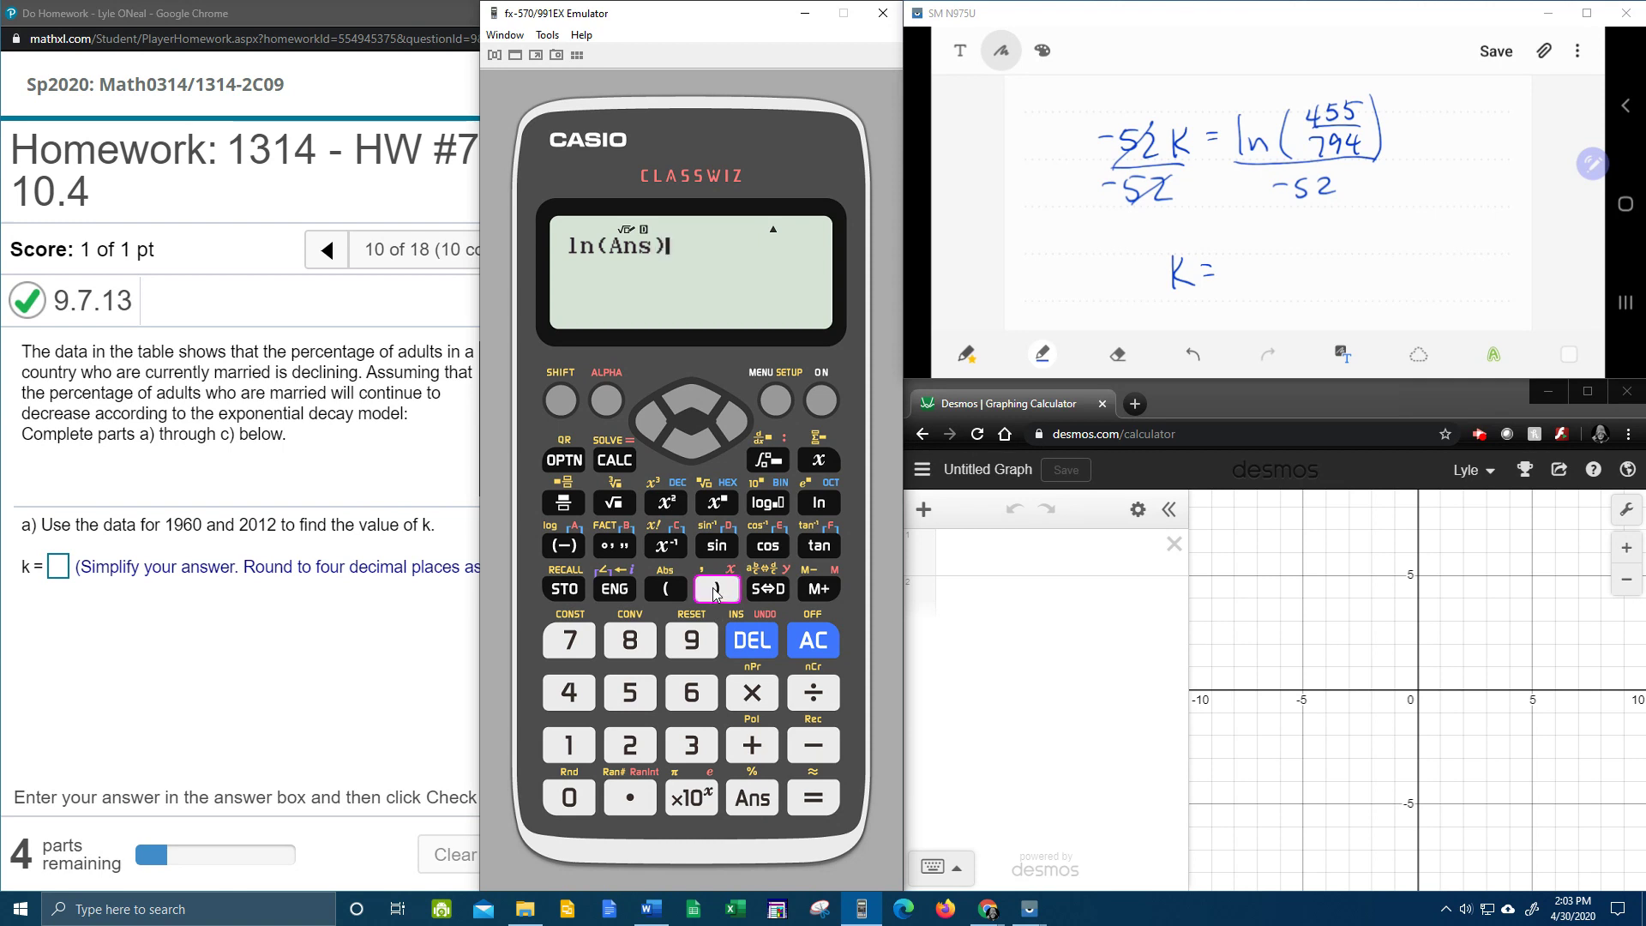
pyautogui.click(813, 696)
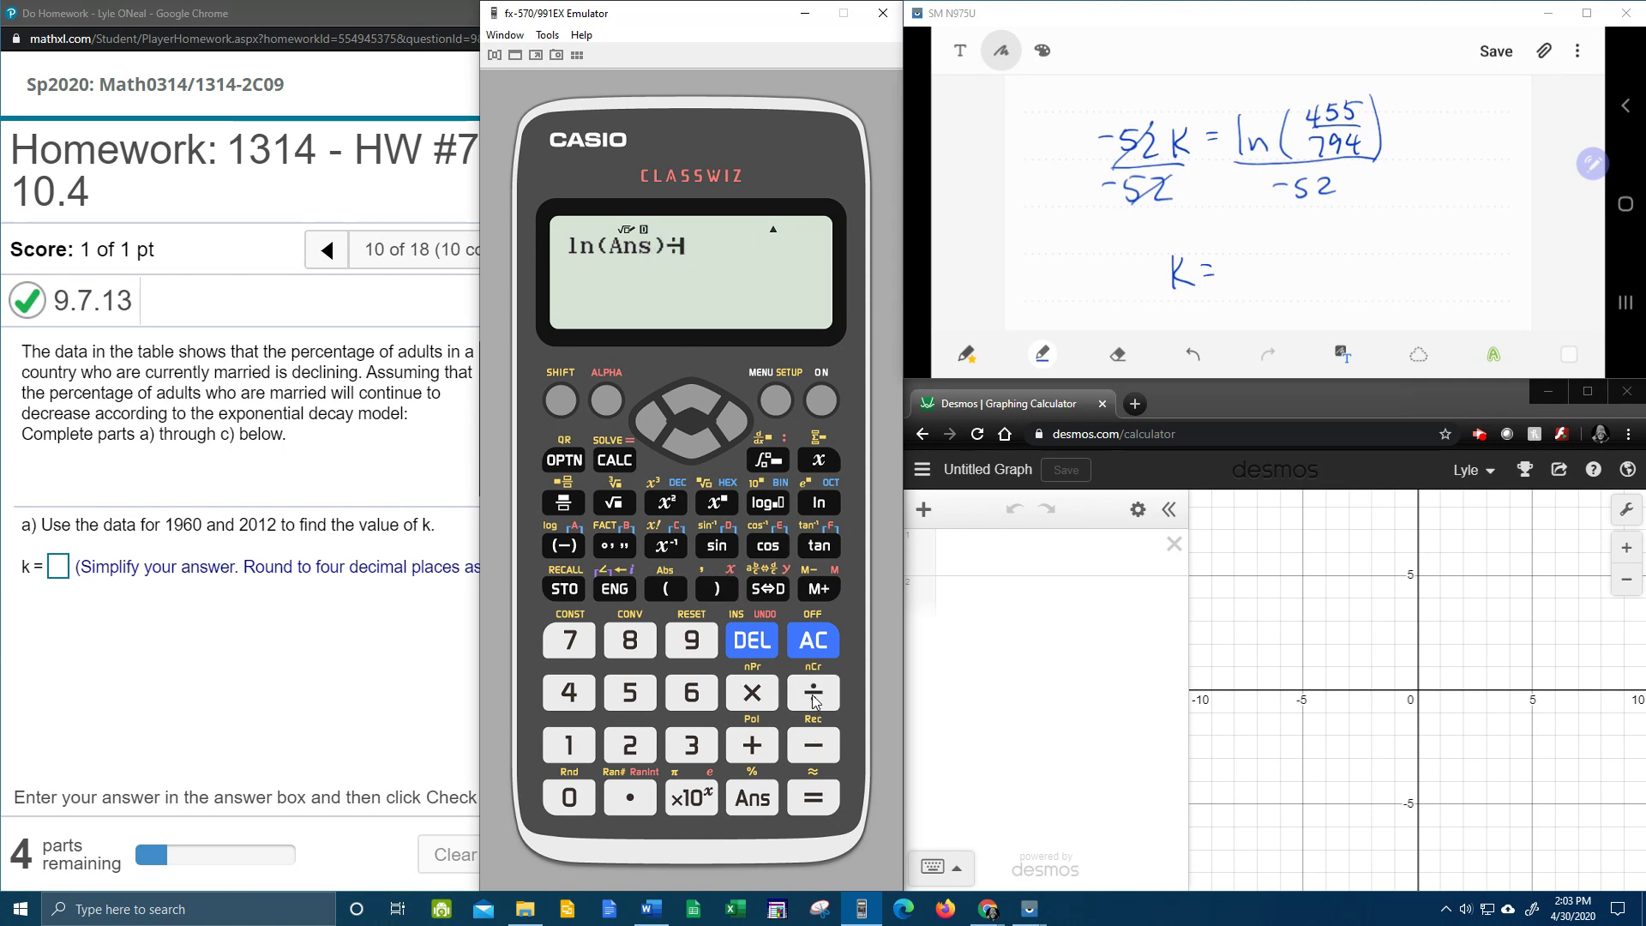
pyautogui.click(563, 546)
pyautogui.click(635, 692)
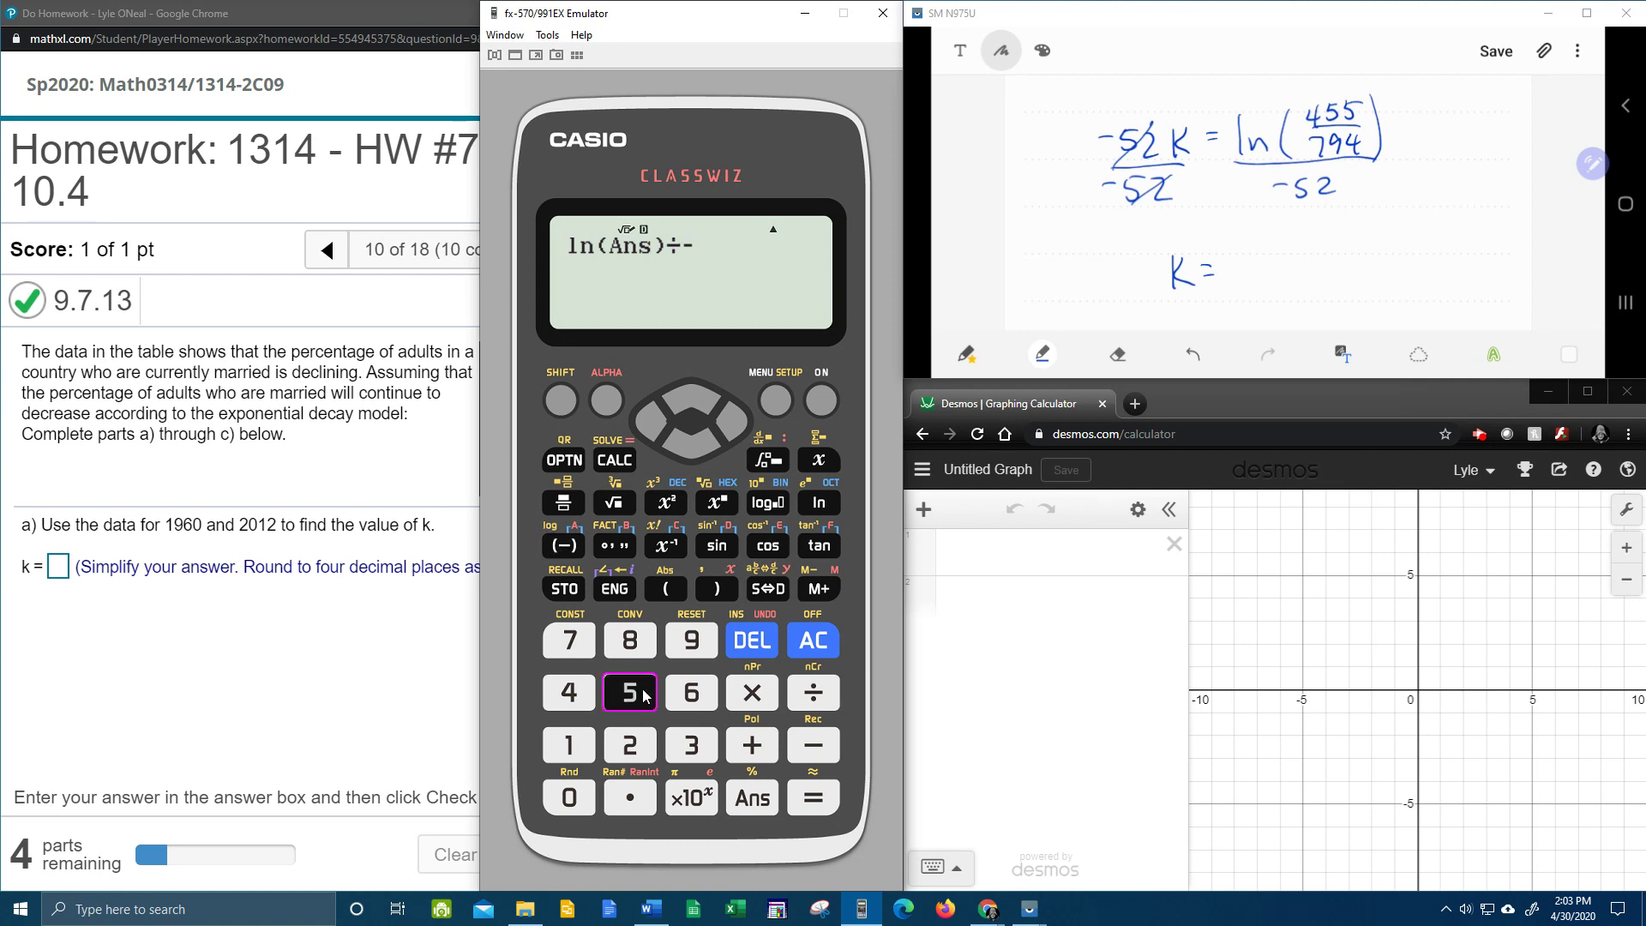
pyautogui.click(639, 745)
pyautogui.click(801, 800)
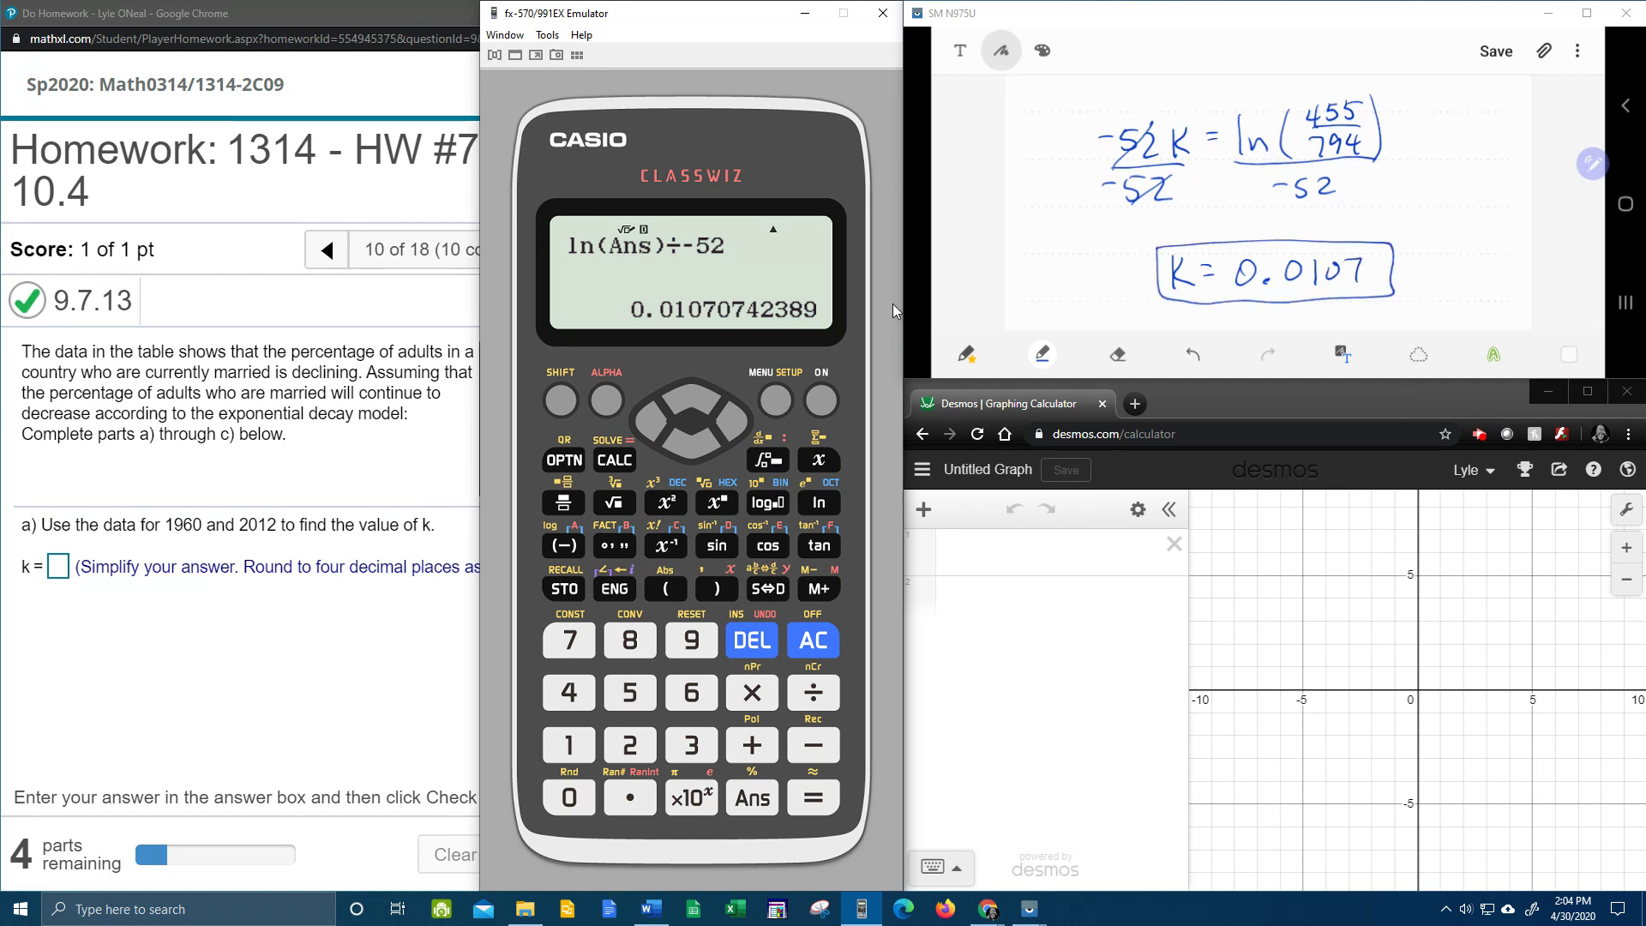
pyautogui.click(347, 653)
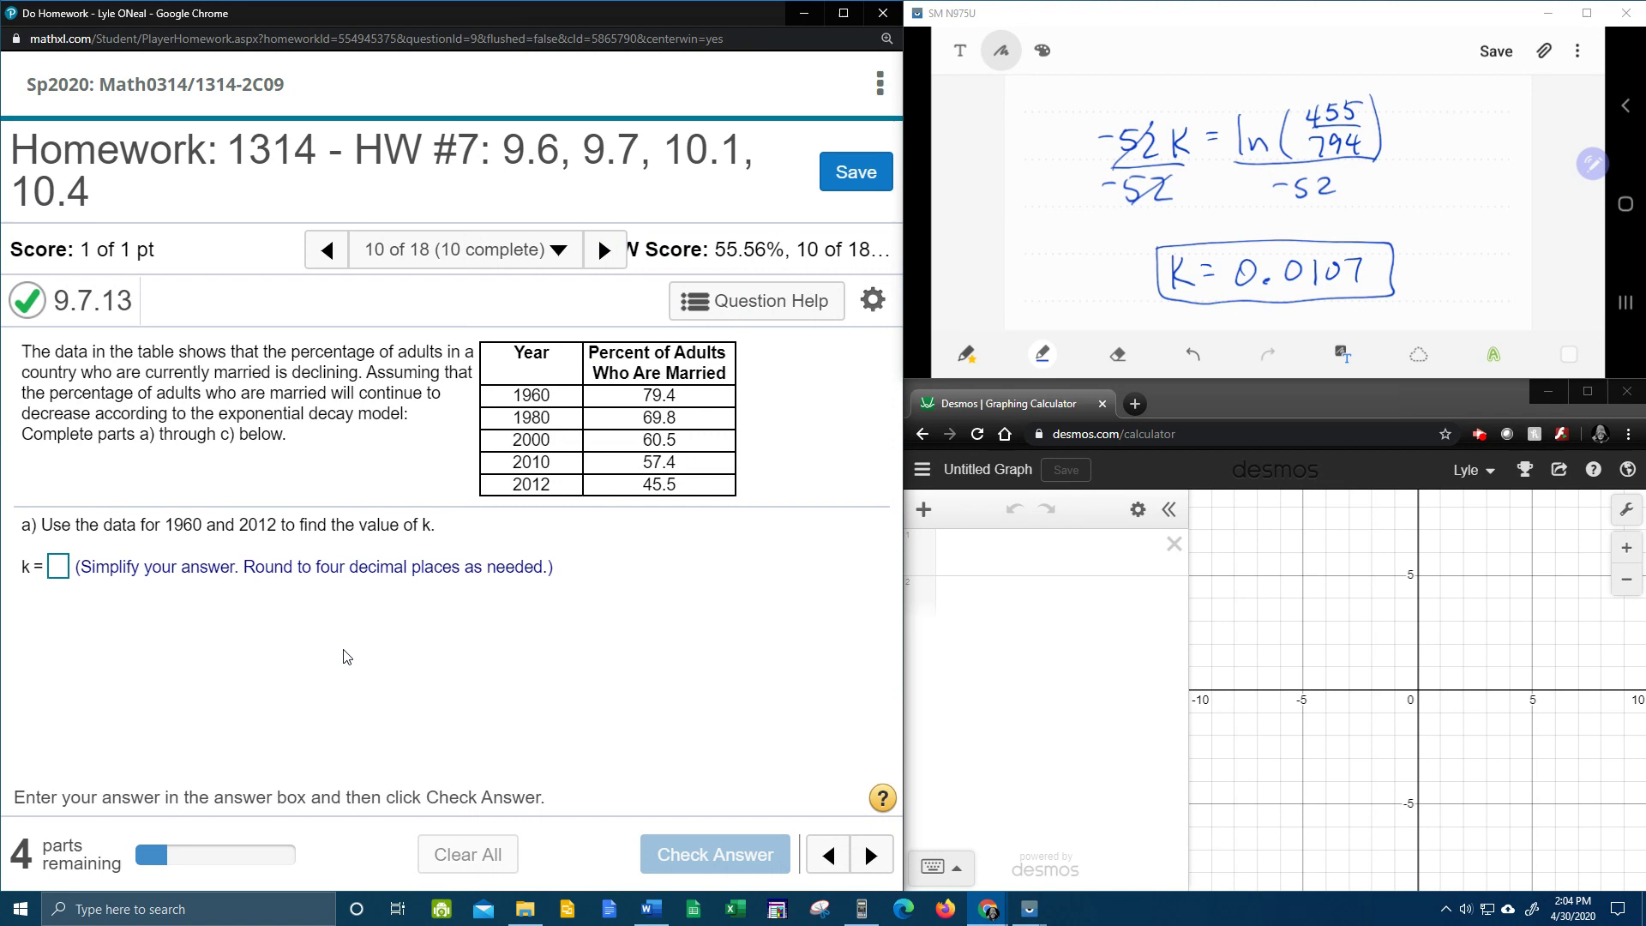
# - Enter k = 0.0107 and have it checked correct
pyautogui.click(57, 569)
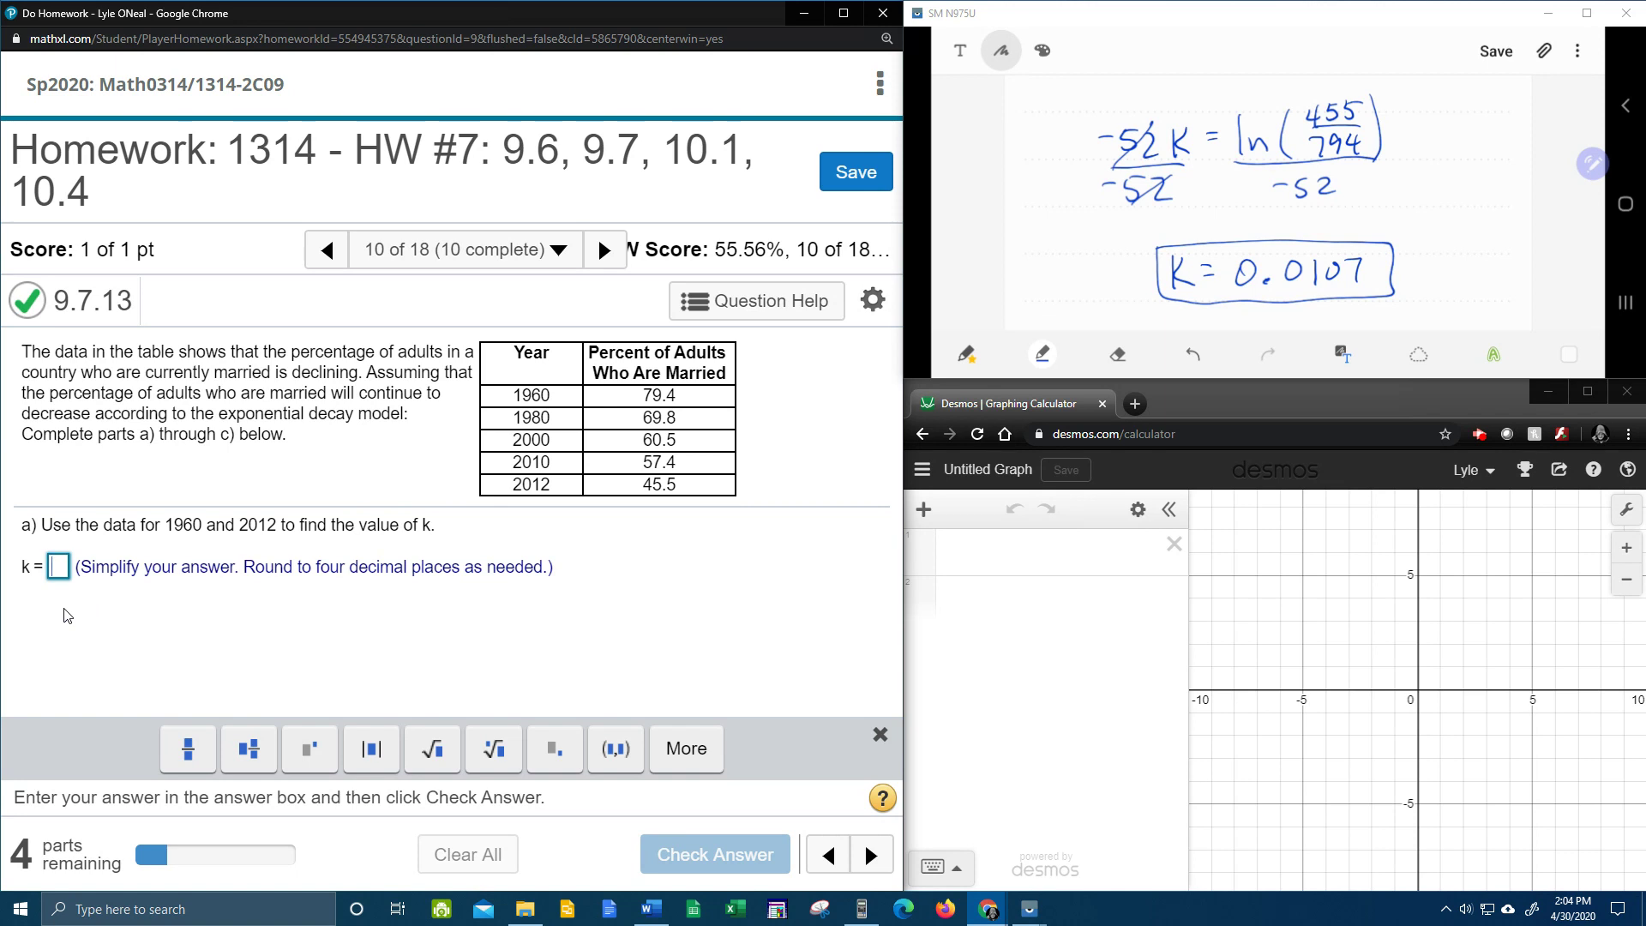
pyautogui.write('0.0')
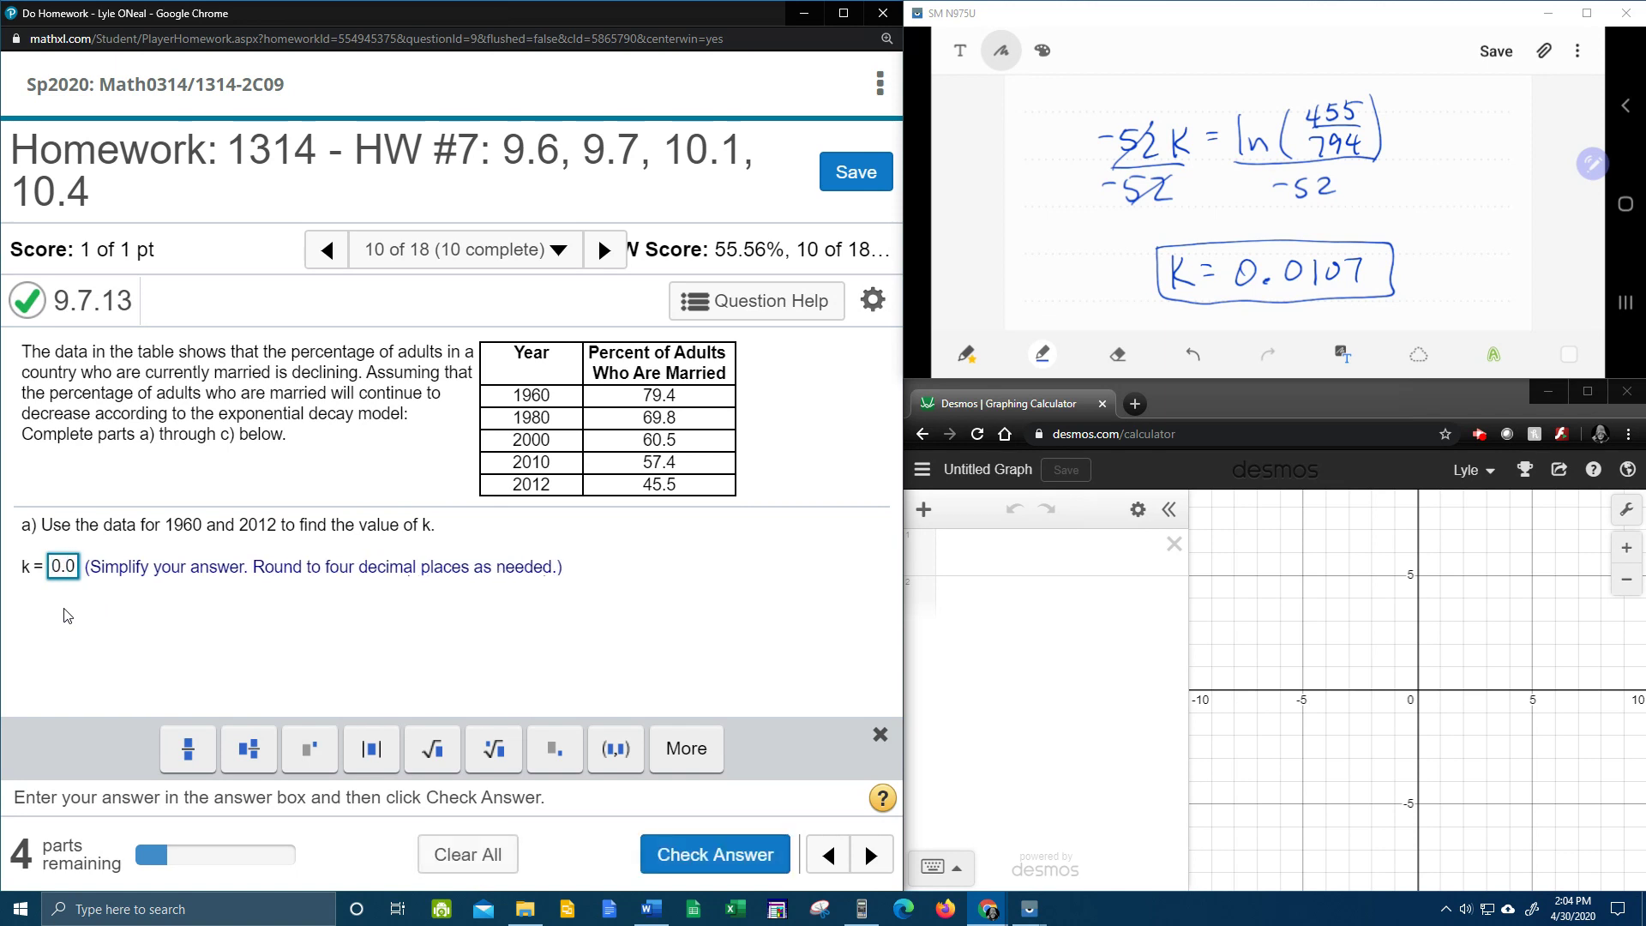
pyautogui.write('107')
pyautogui.press('Return')
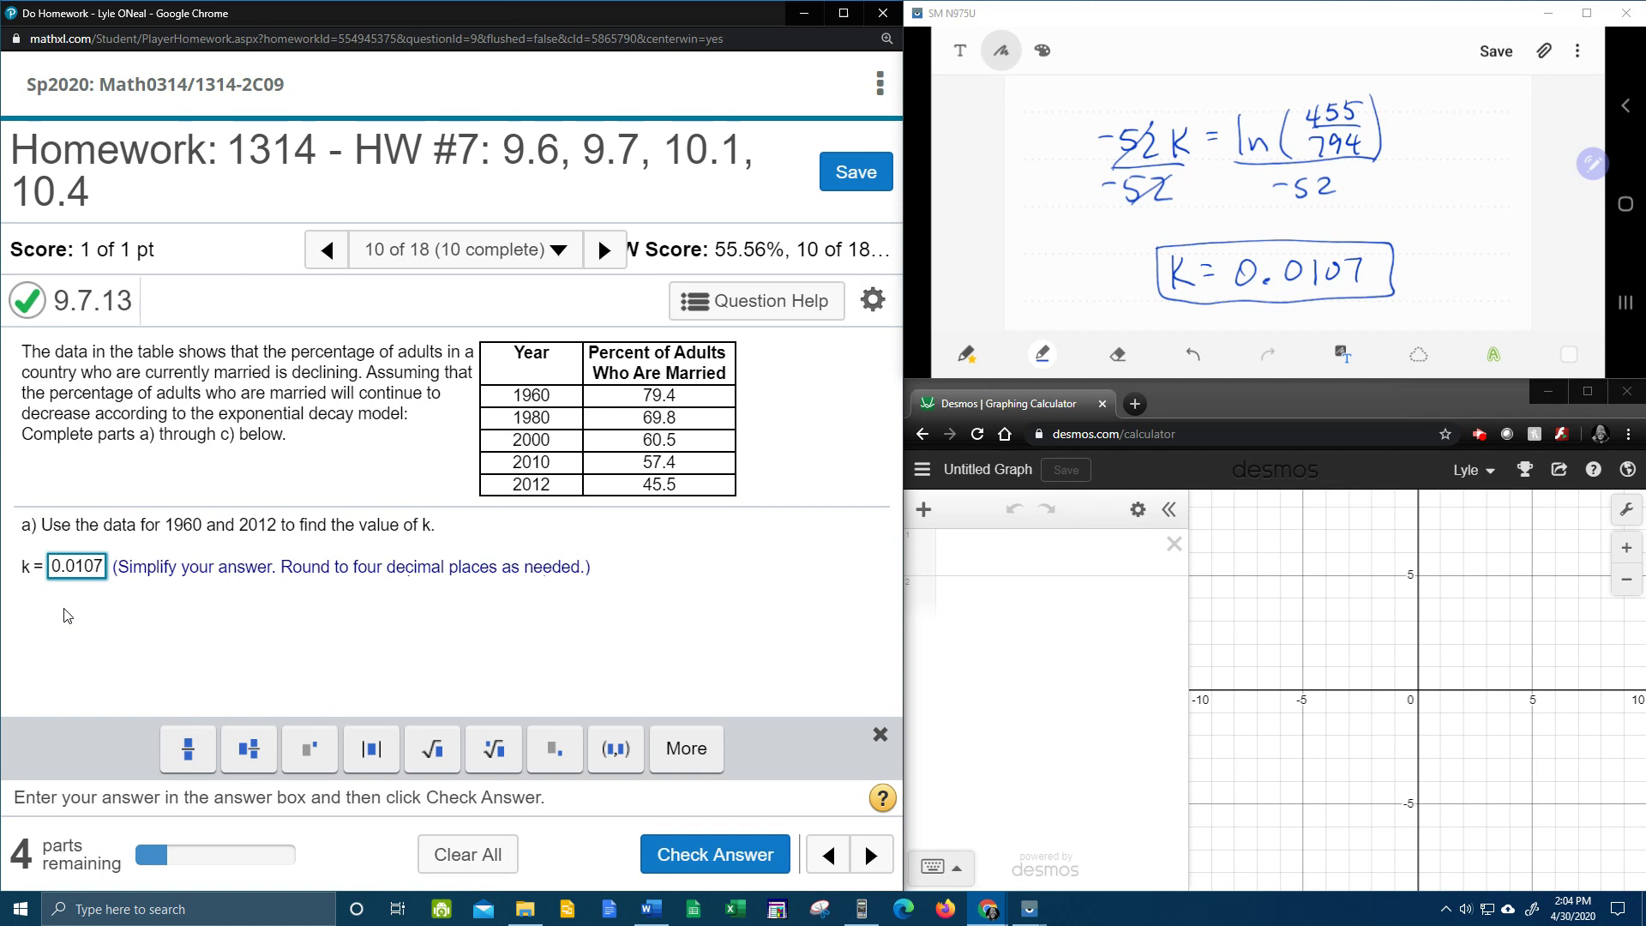
pyautogui.click(453, 633)
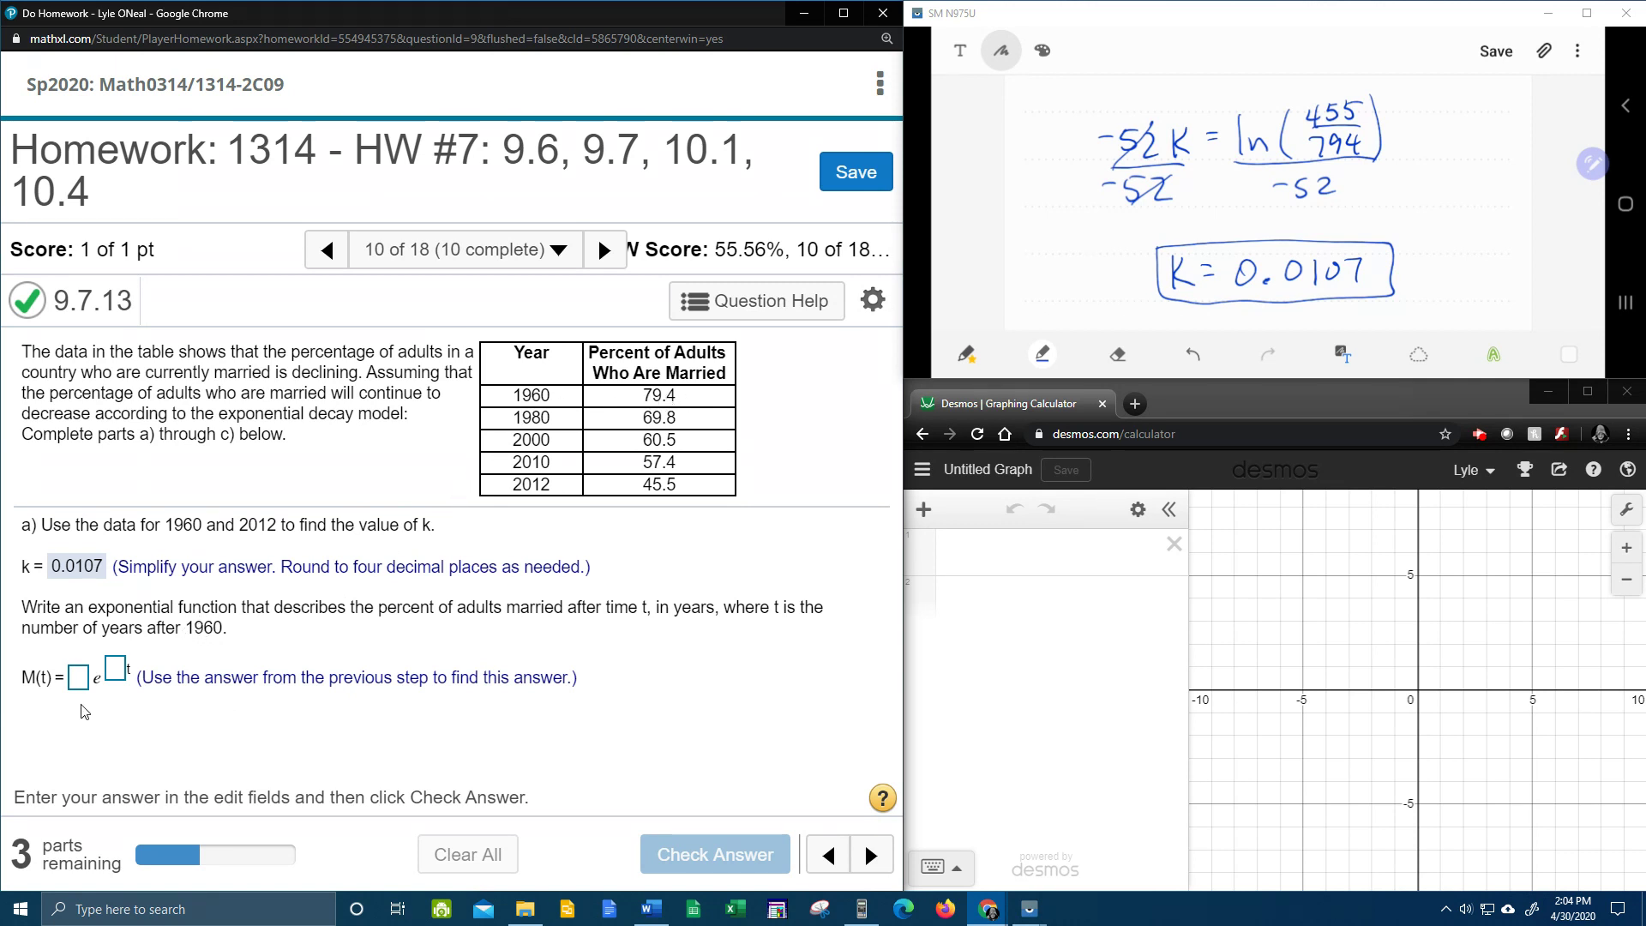
# - Enter 79.4 as the M(t) coefficient and -.0107 in the exponent
pyautogui.click(78, 682)
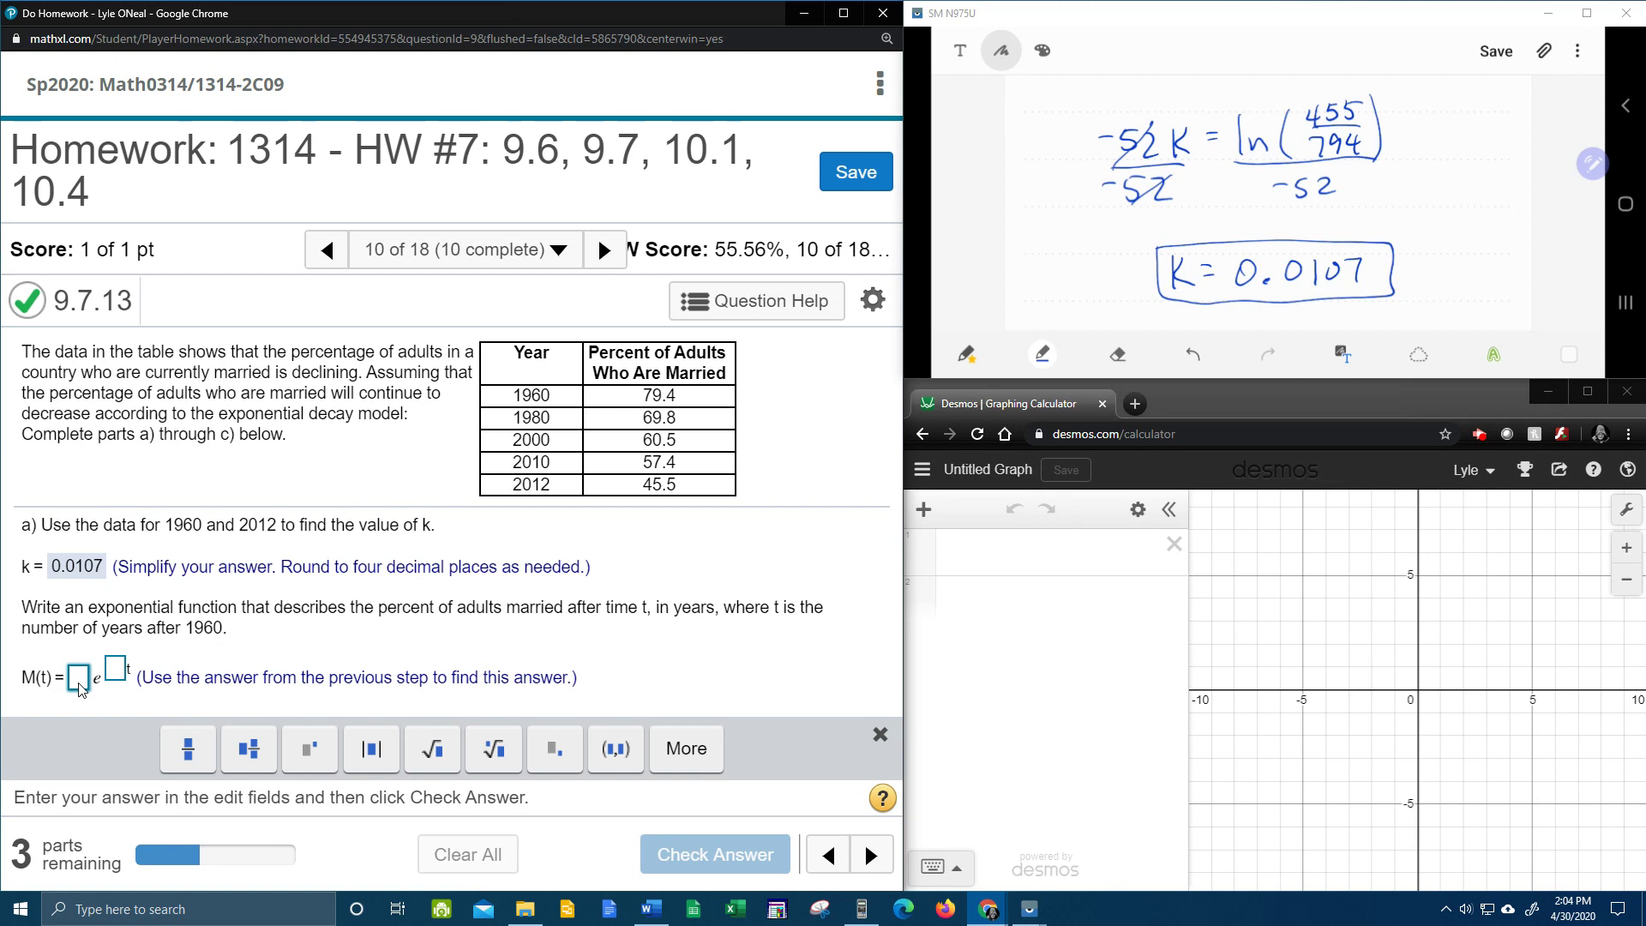
pyautogui.write('79.4')
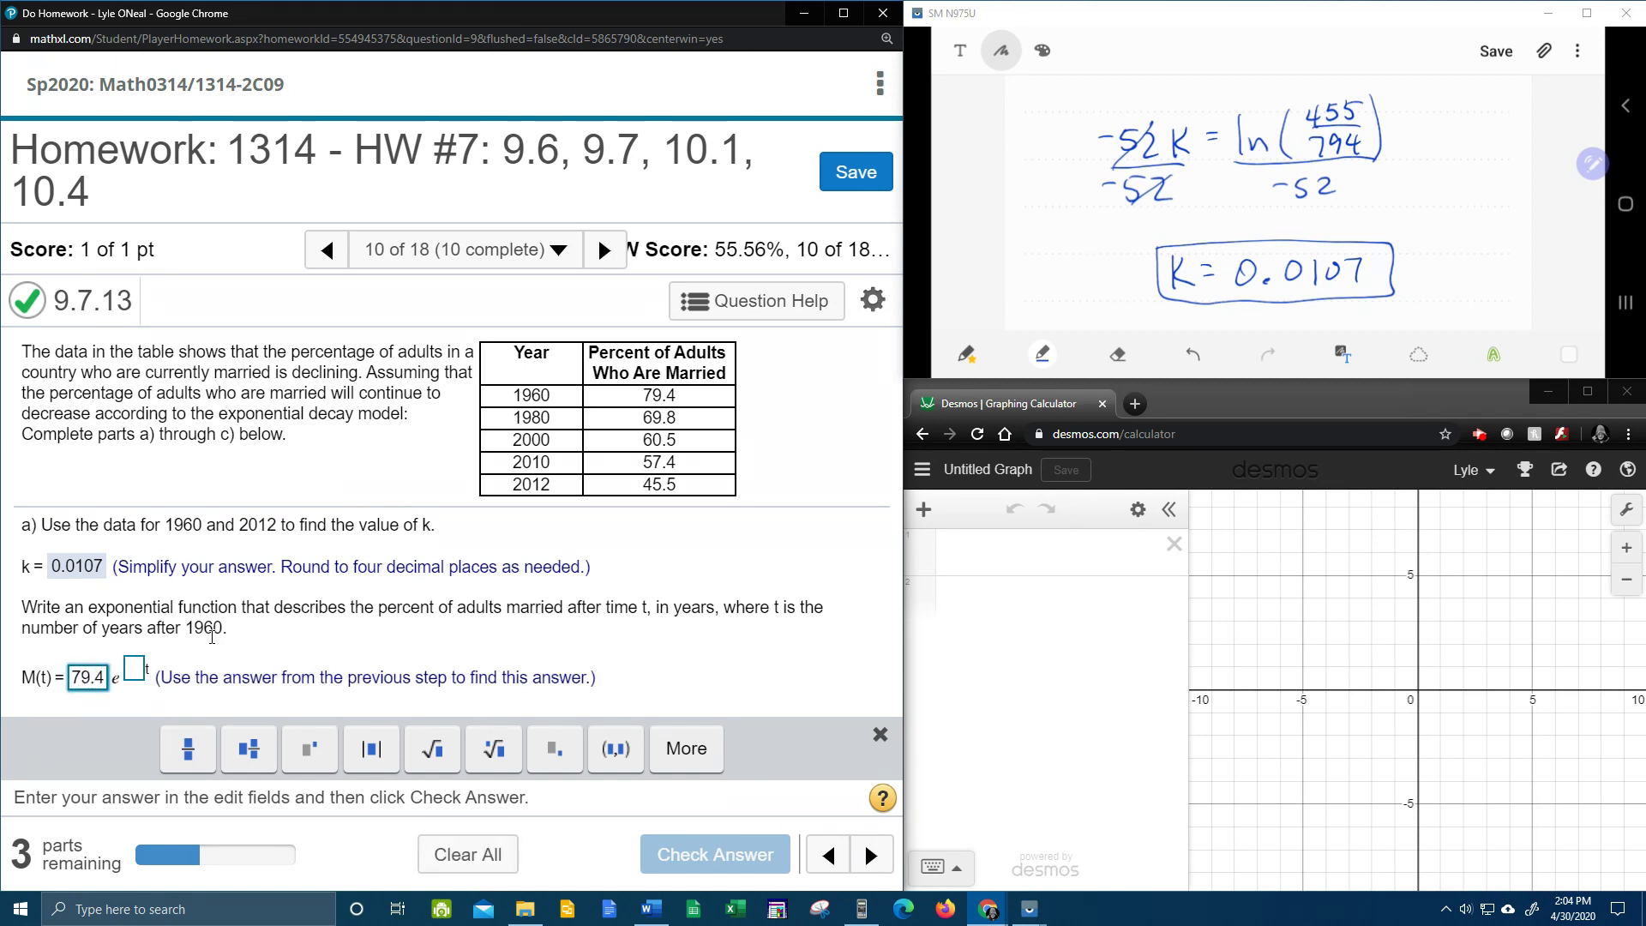
pyautogui.click(137, 668)
pyautogui.write('-.')
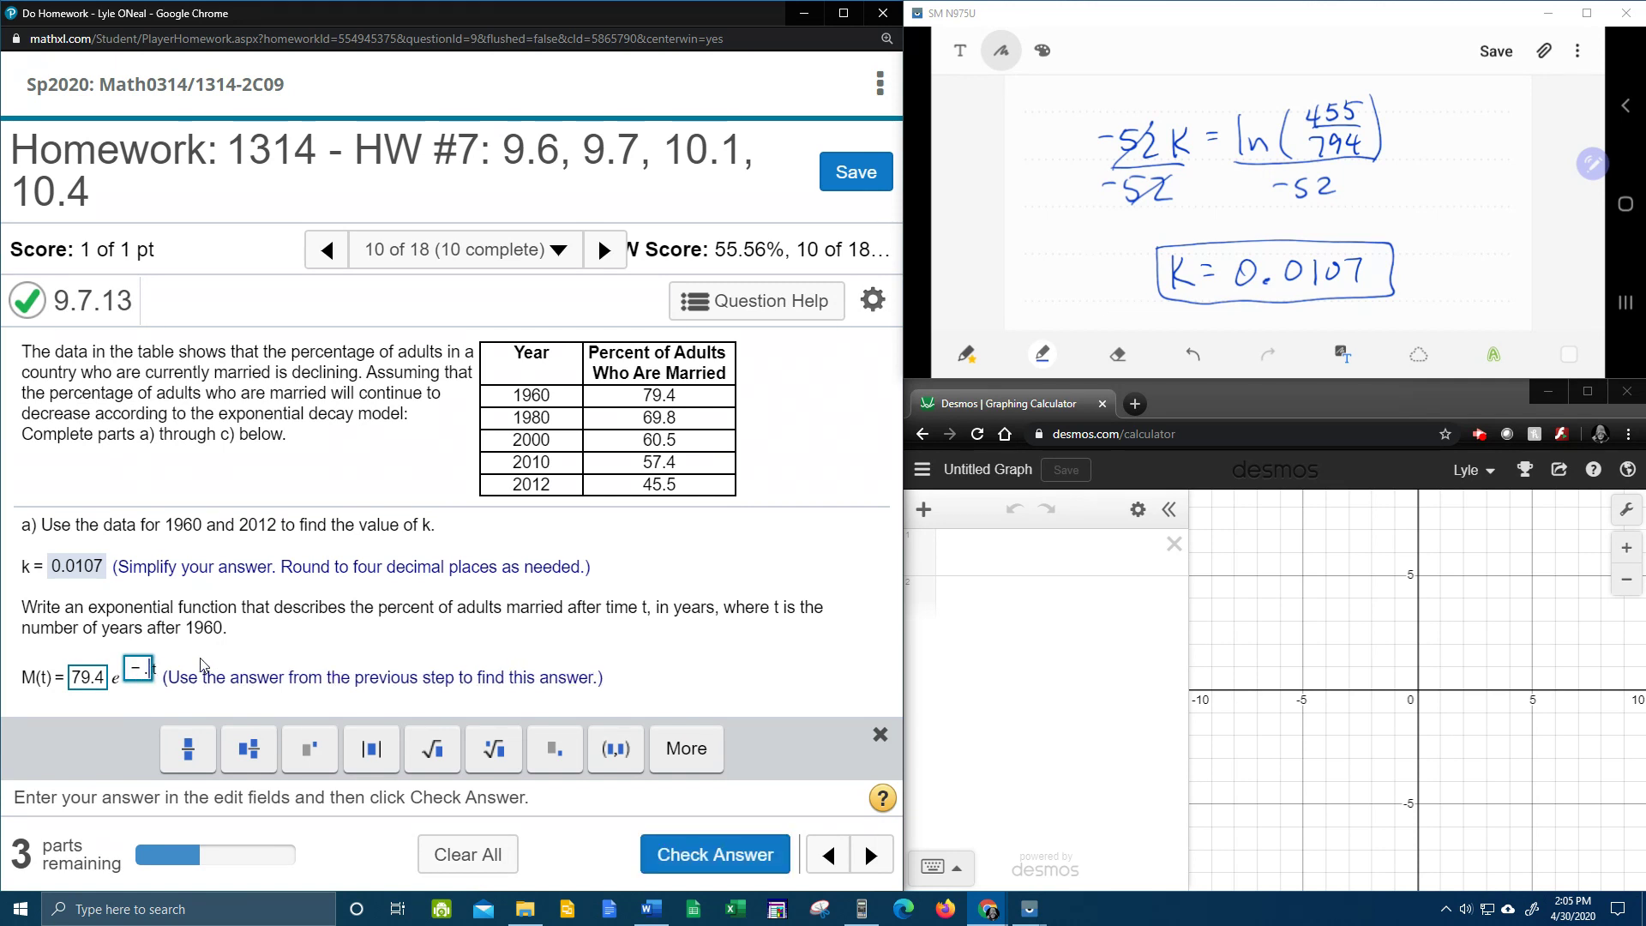
pyautogui.write('0107')
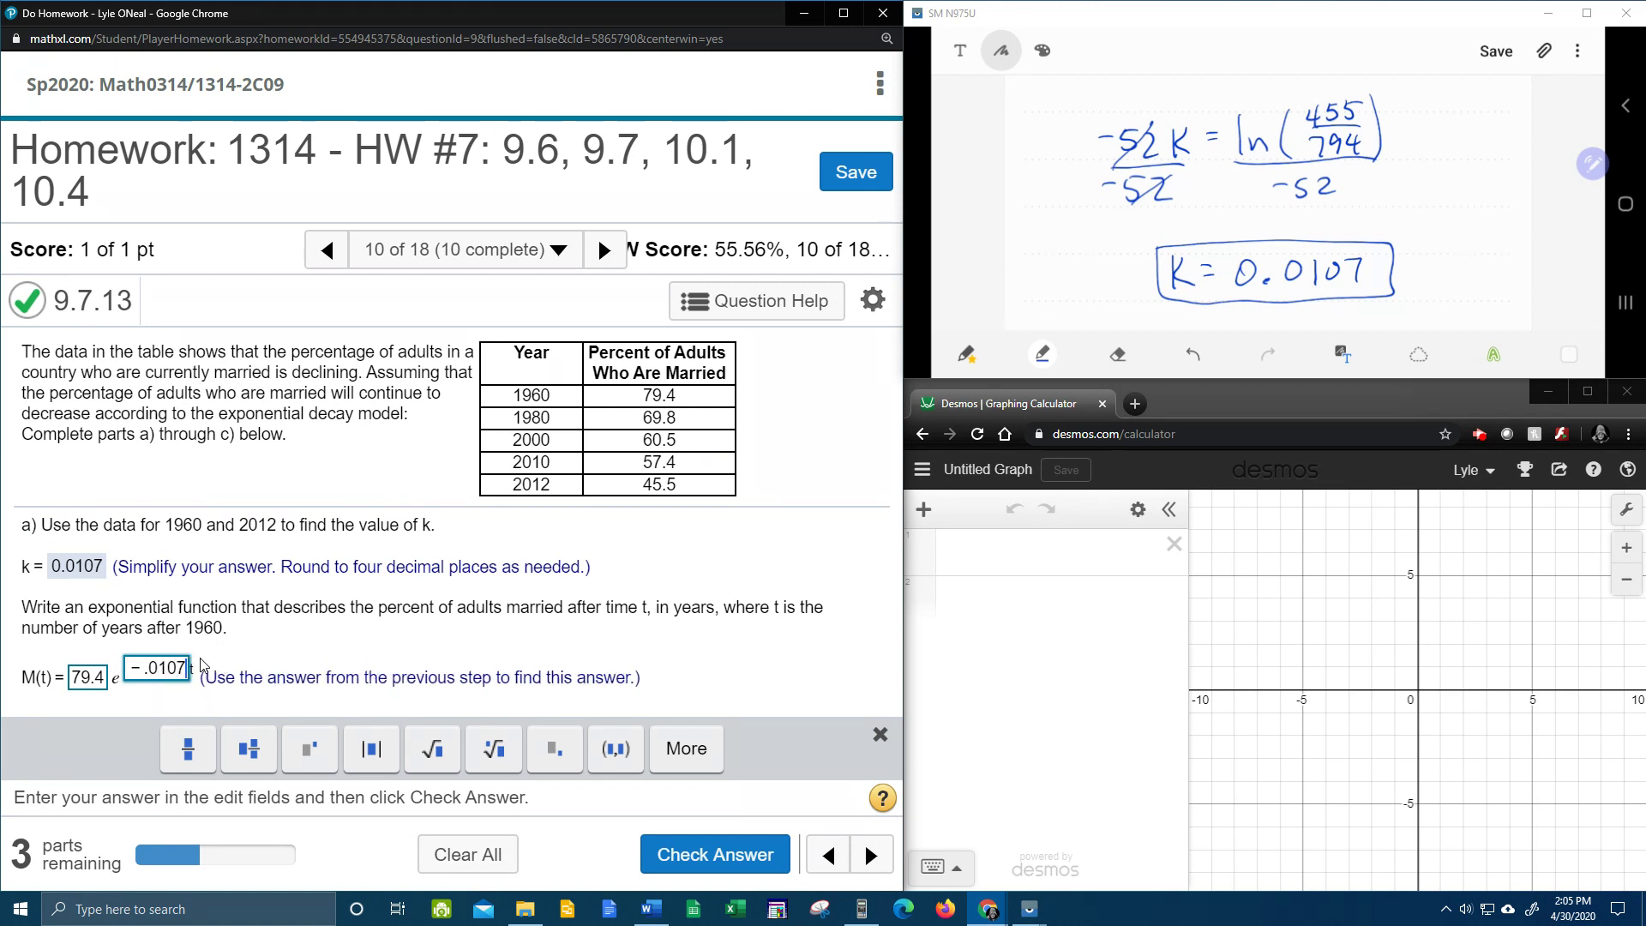
# - Add a leading zero to make the exponent −0.0107t and get the model marked correct
pyautogui.click(145, 680)
pyautogui.write('0')
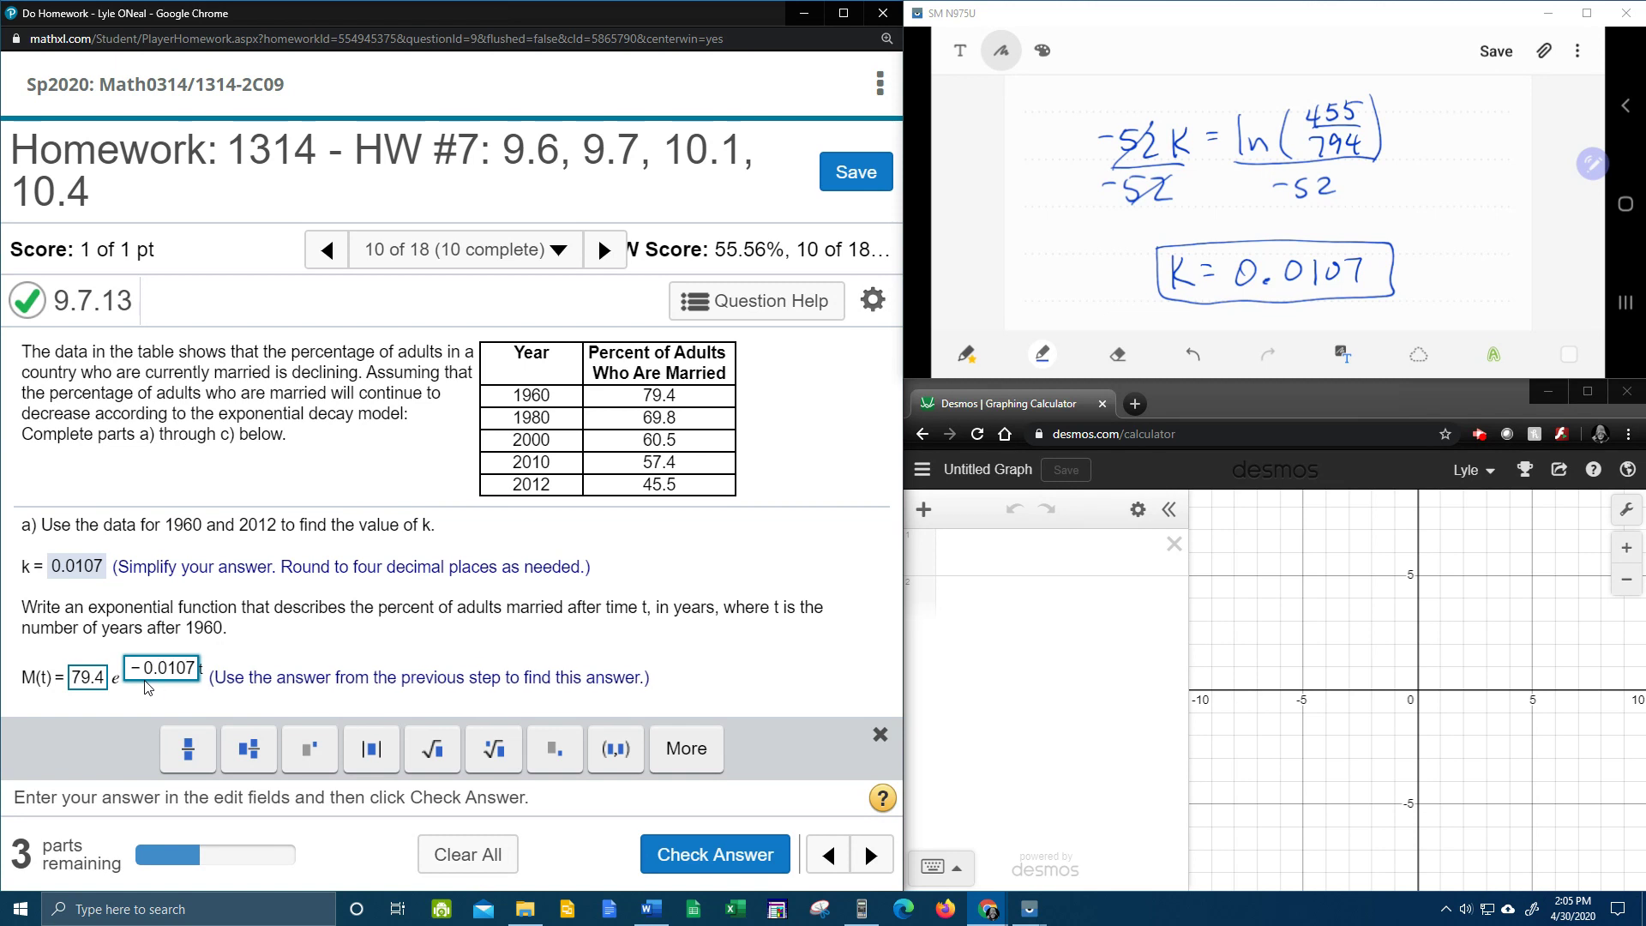
pyautogui.press('Return')
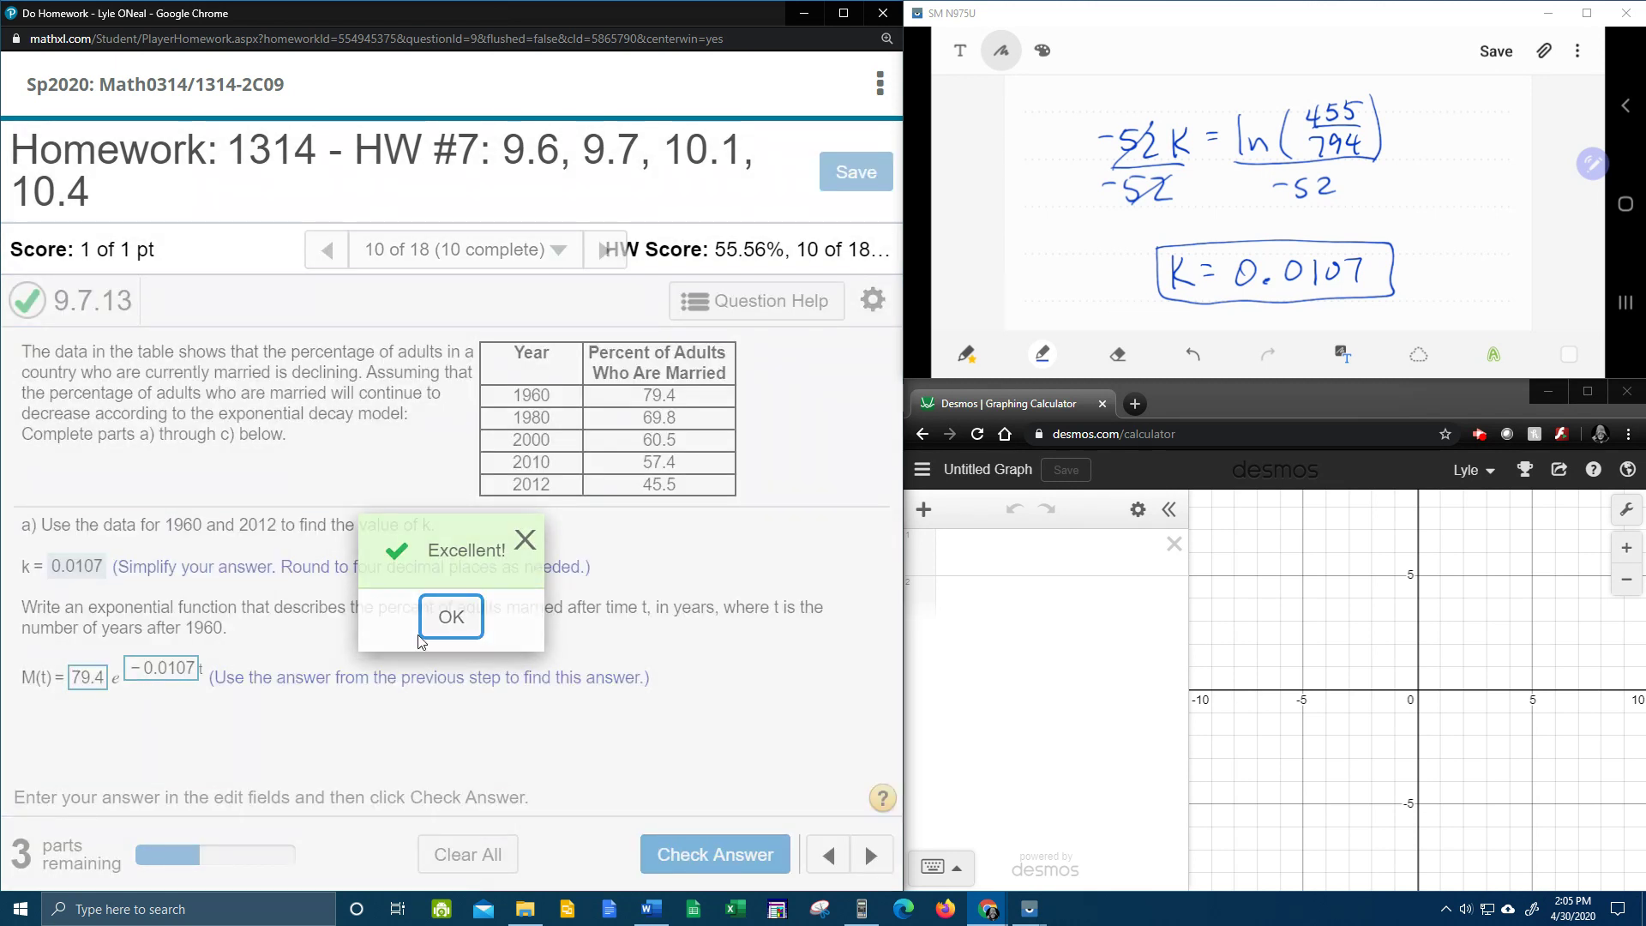
pyautogui.click(423, 635)
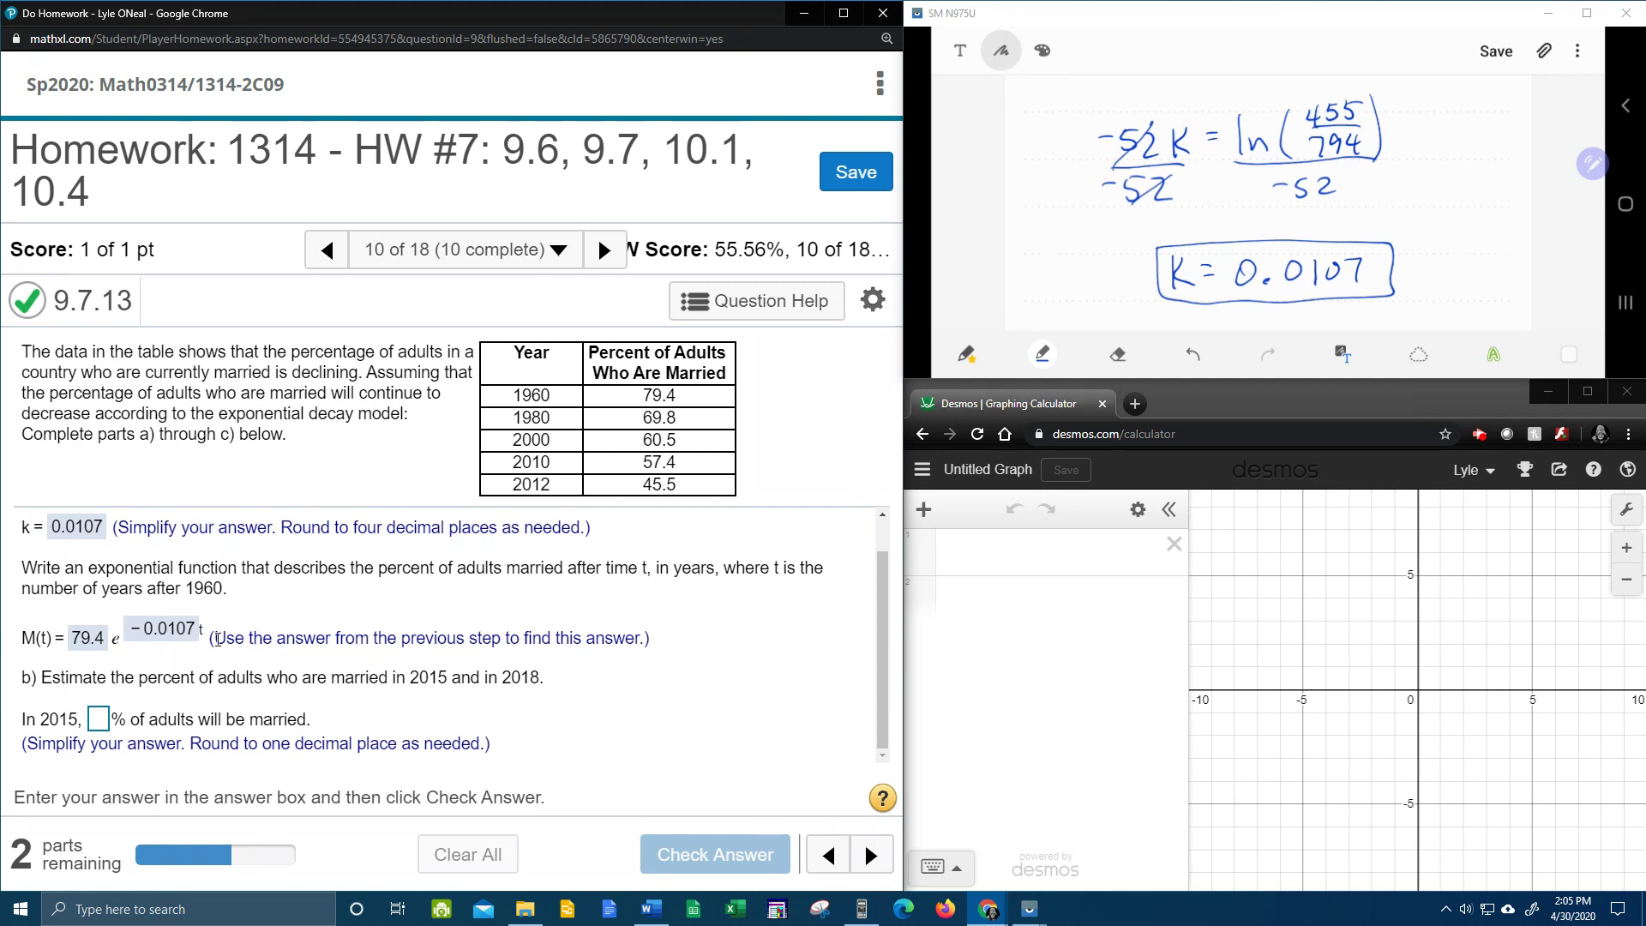
pyautogui.click(98, 719)
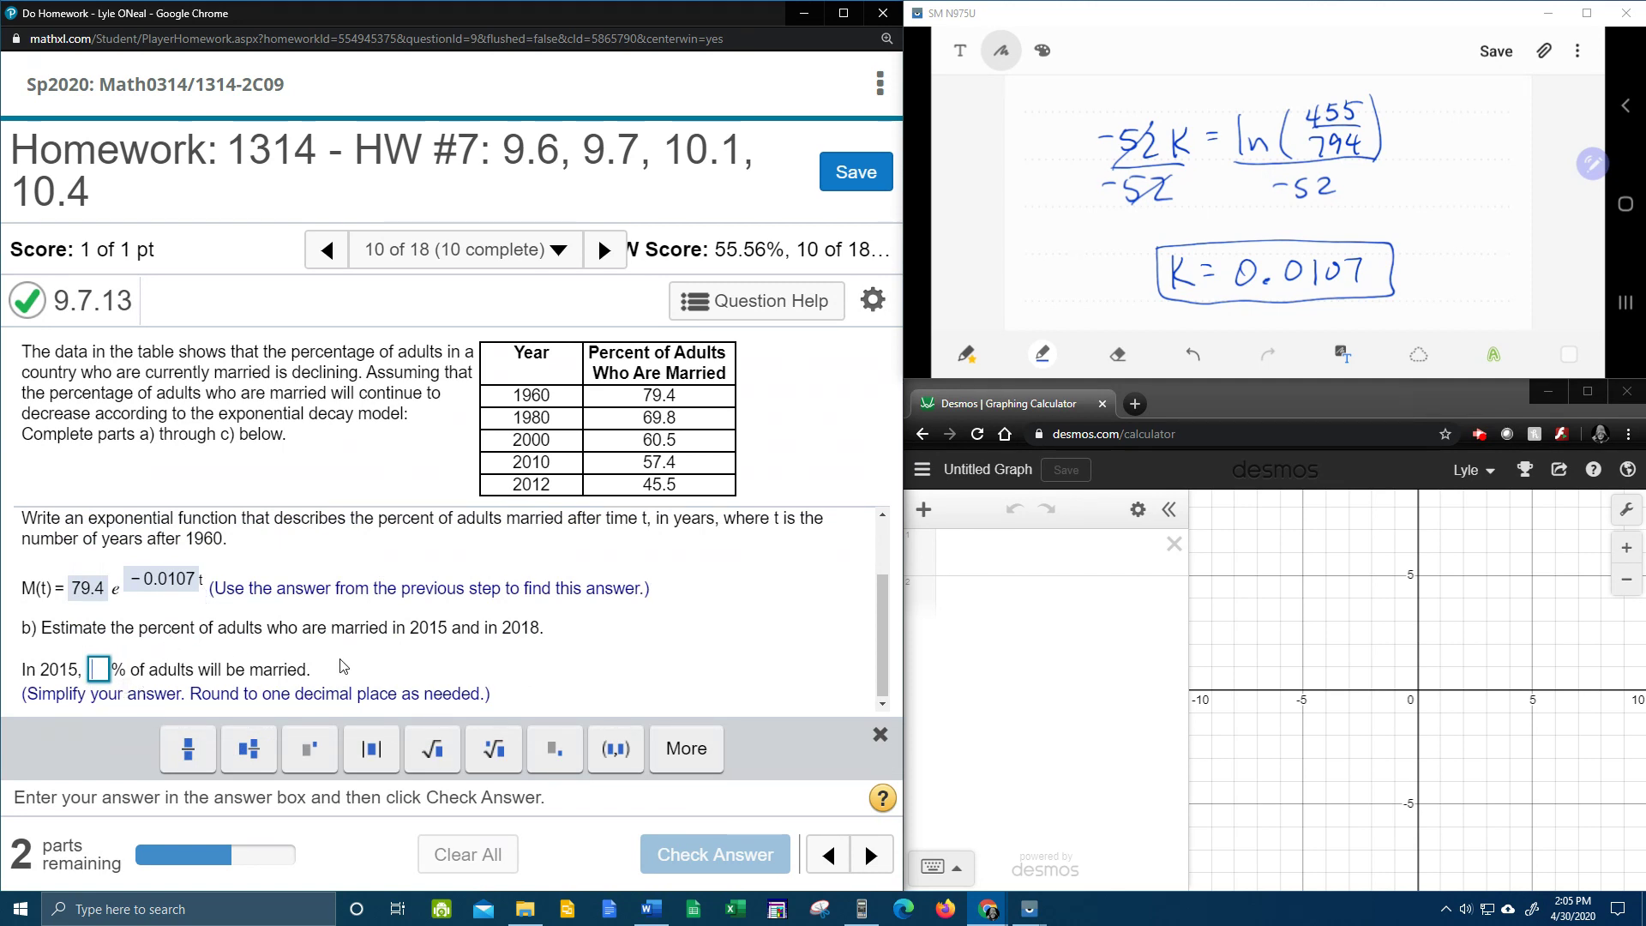
# - Handwrite the b) label to start the 2015 − 1960 = __ yrs line in the notes
pyautogui.scroll(-3, 1268, 201)
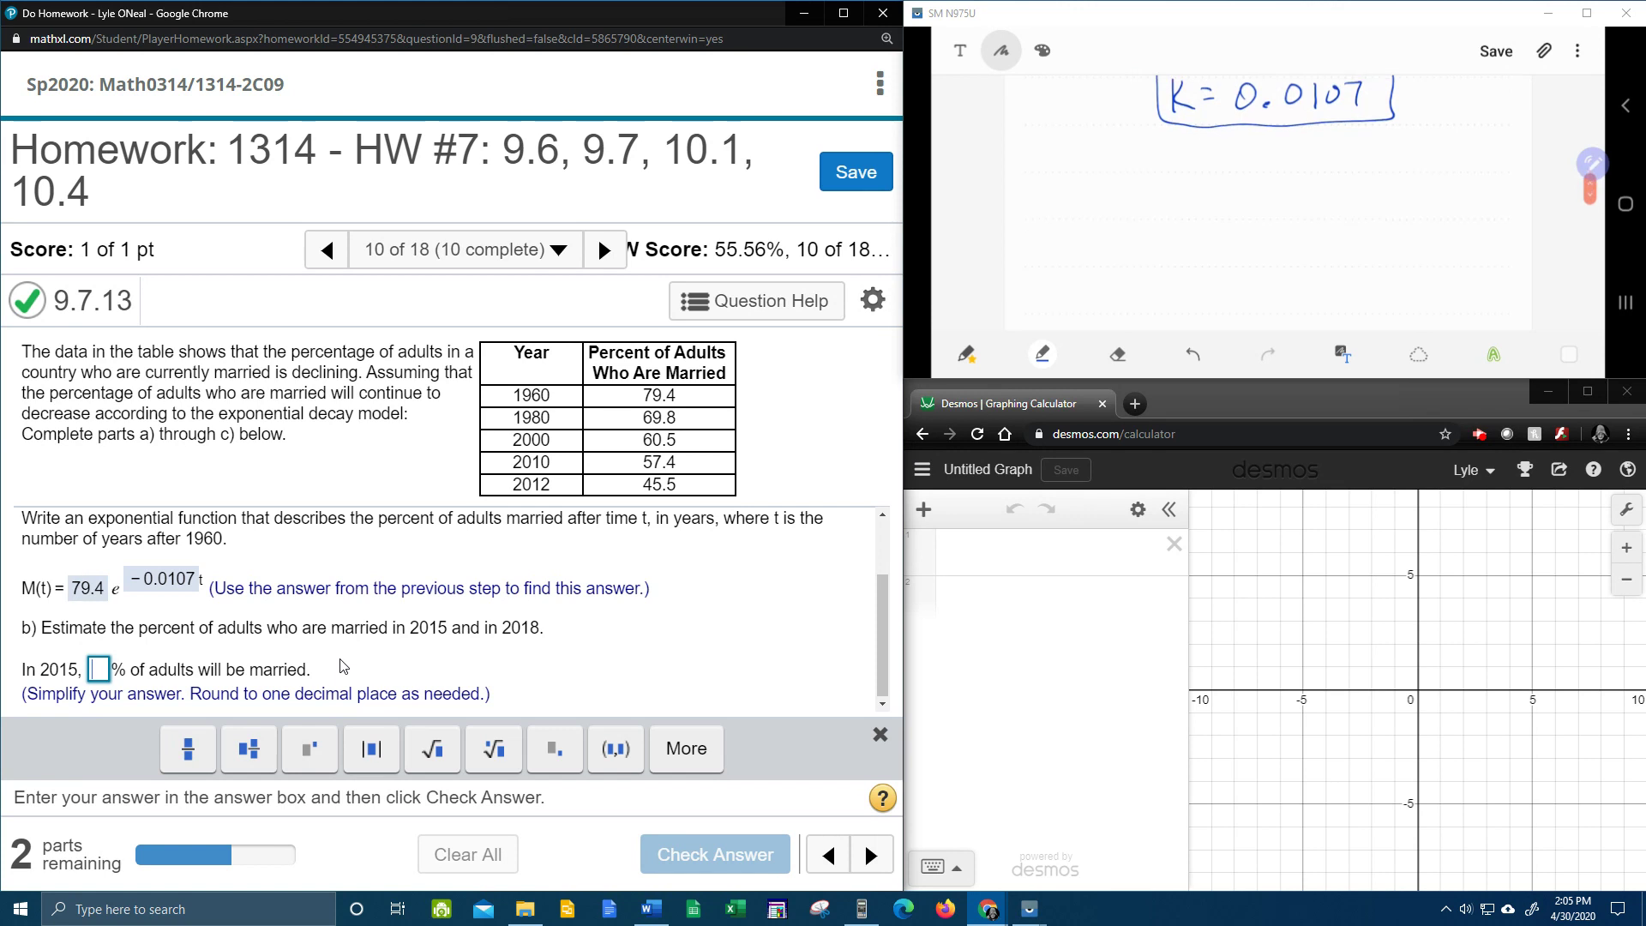
pyautogui.moveTo(1051, 192); pyautogui.dragTo(1053, 199)
pyautogui.moveTo(1072, 161); pyautogui.dragTo(1076, 199)
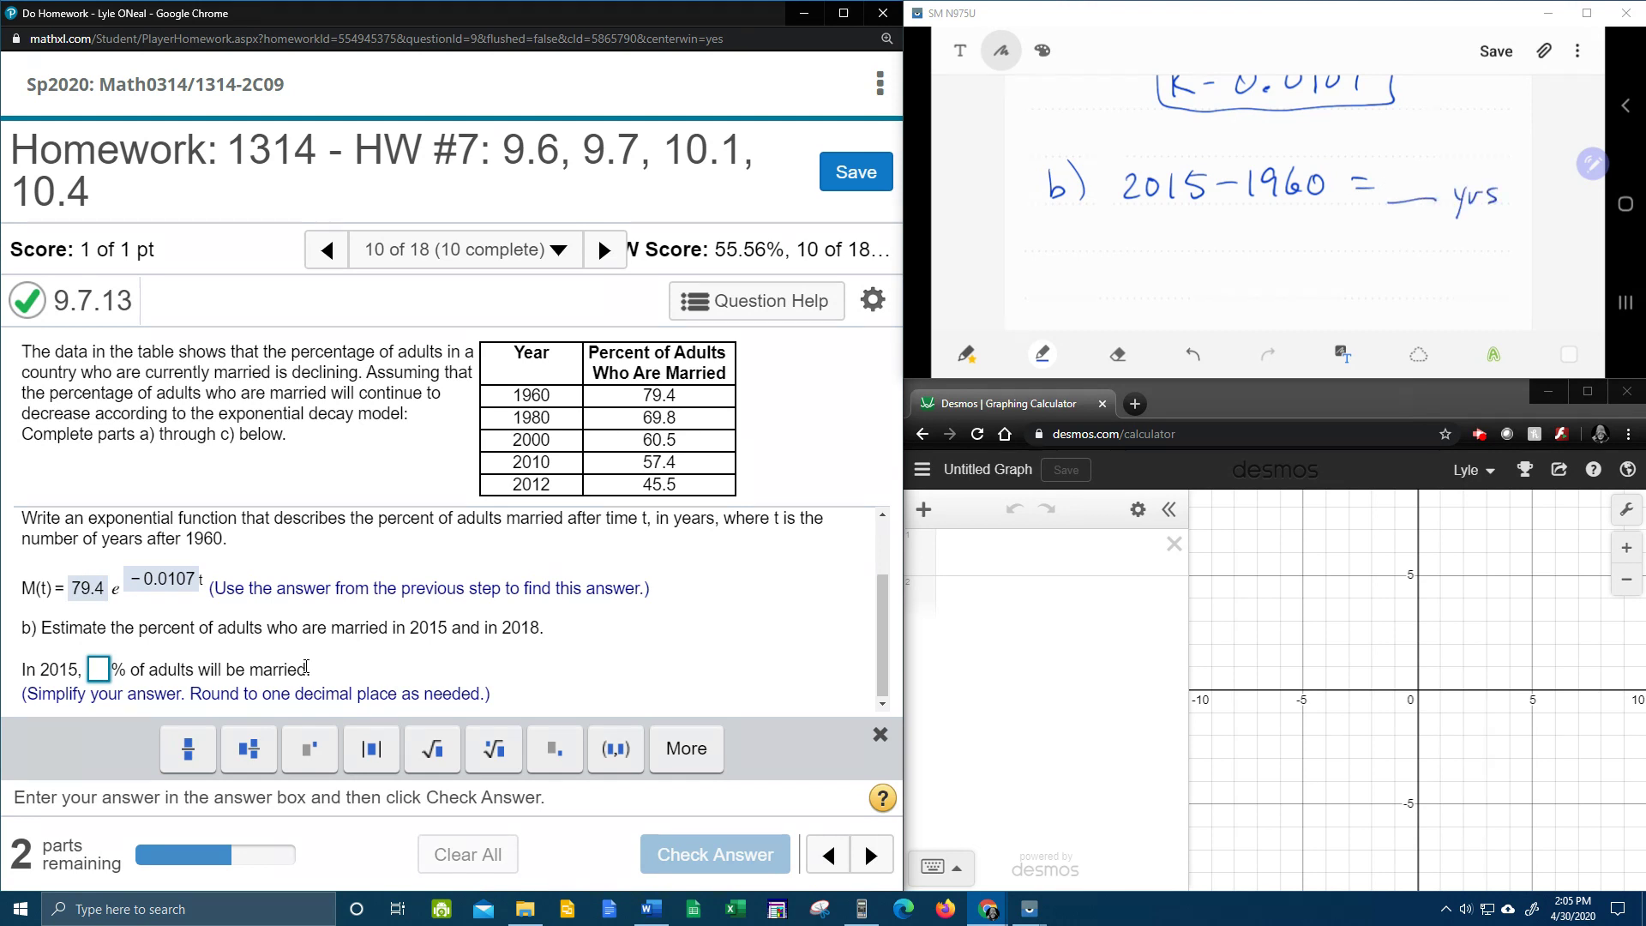
# - Compute 2015 − 1960 = 55 years on the calculator emulator
pyautogui.click(861, 909)
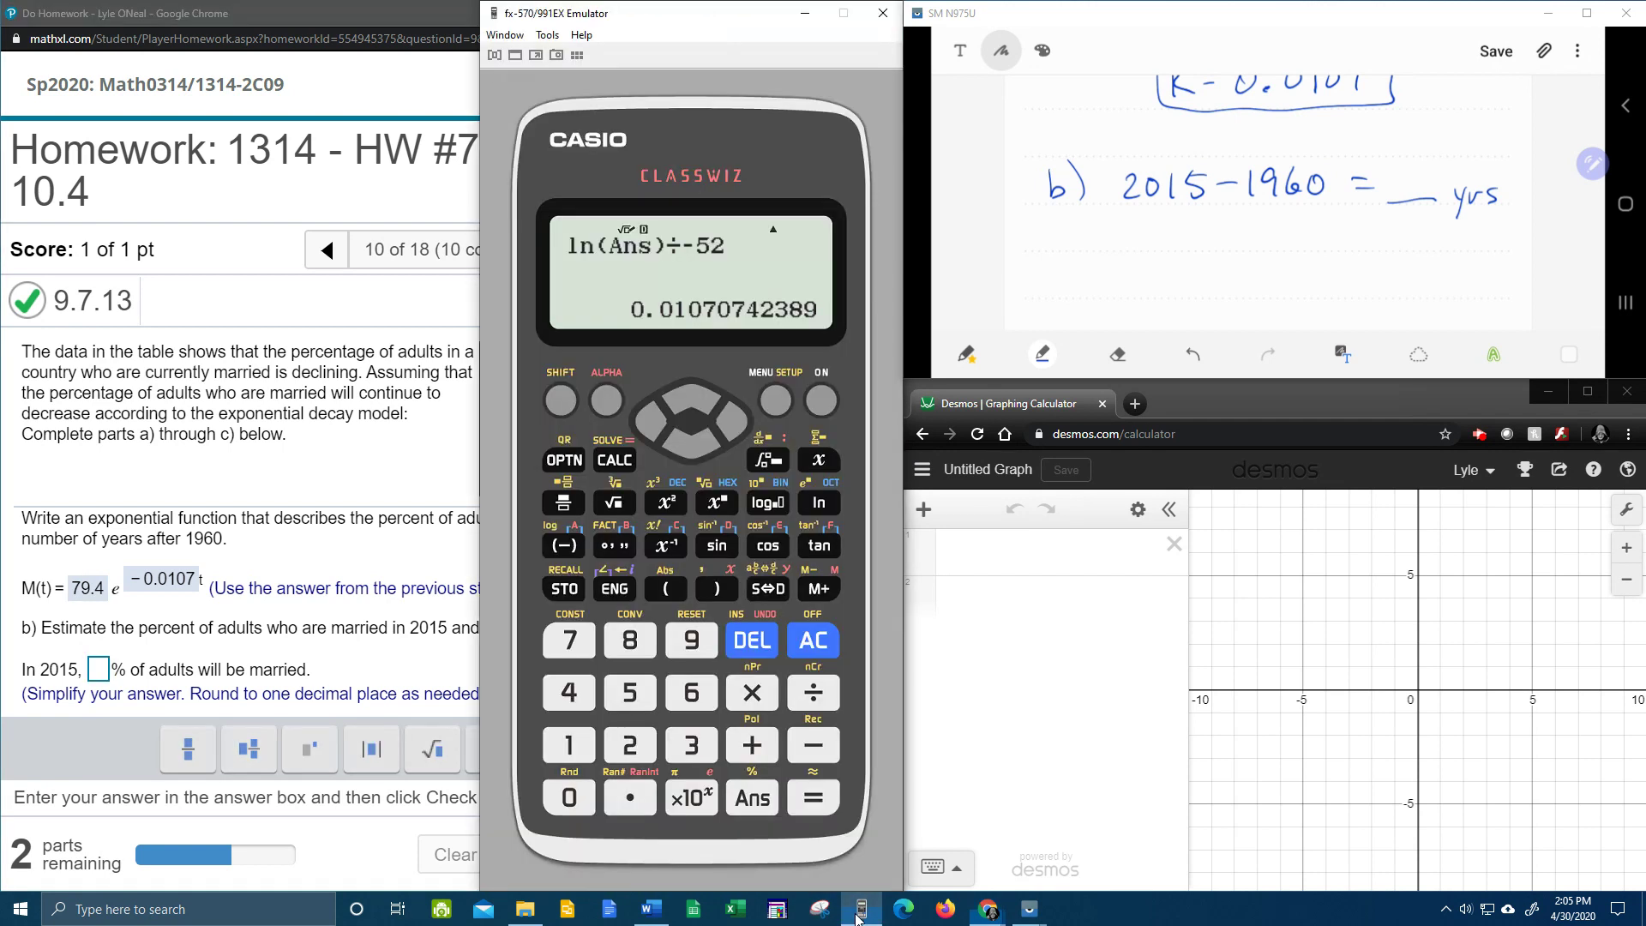
pyautogui.click(806, 652)
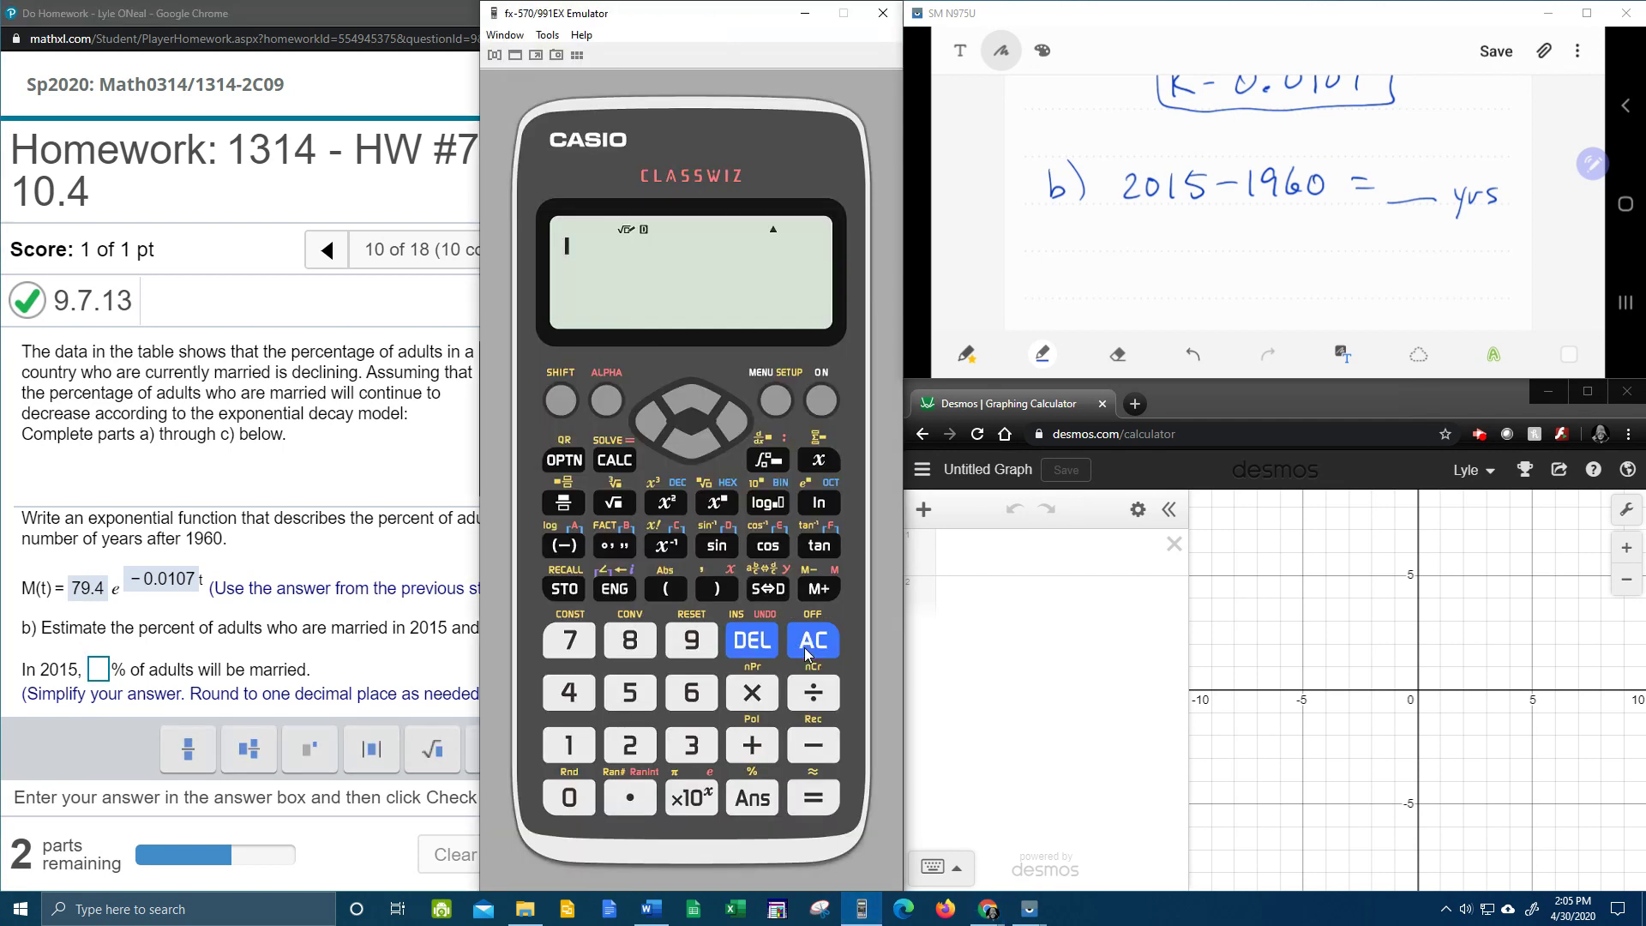
pyautogui.click(630, 744)
pyautogui.click(588, 797)
pyautogui.click(588, 745)
pyautogui.click(634, 693)
pyautogui.click(814, 743)
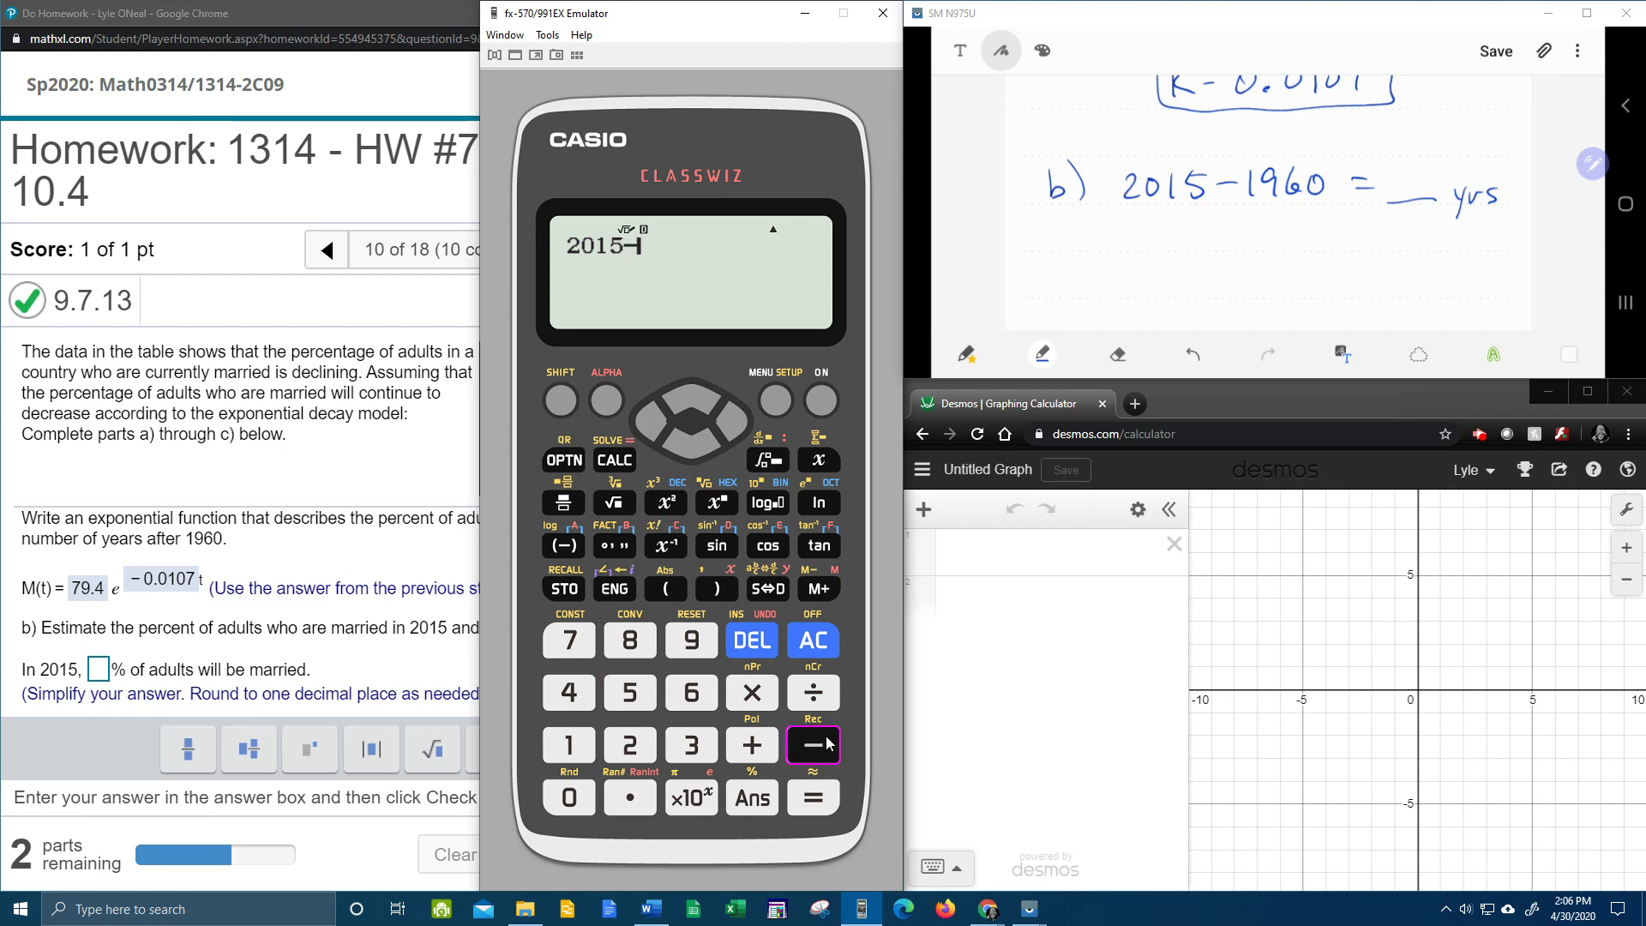
pyautogui.click(555, 748)
pyautogui.click(695, 650)
pyautogui.click(677, 697)
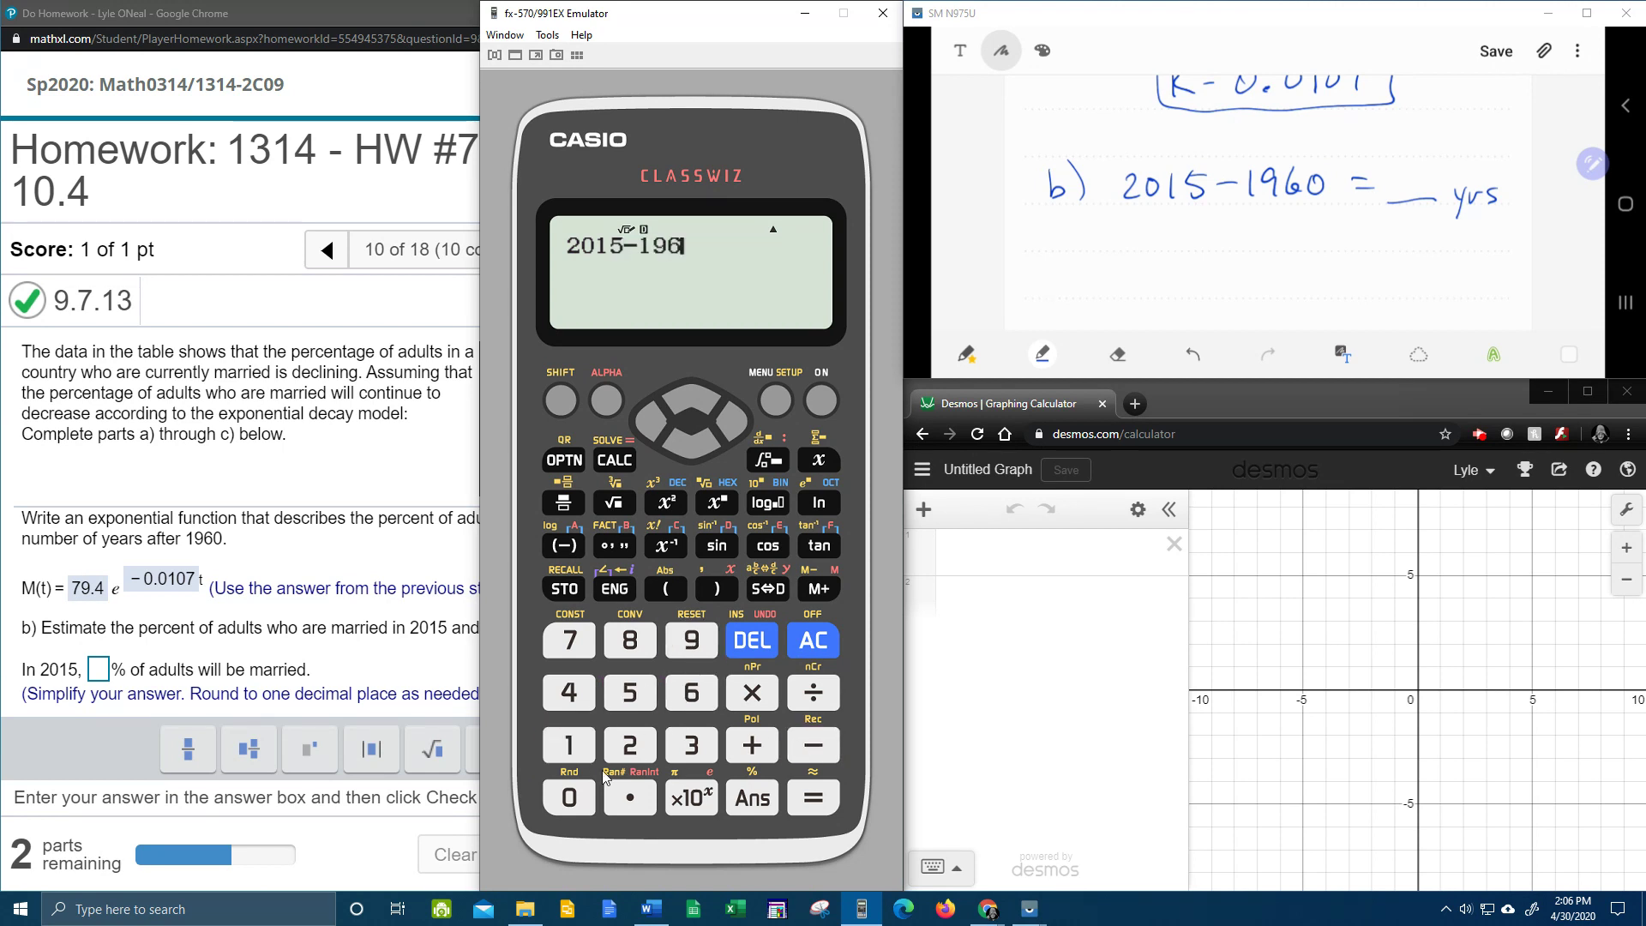
pyautogui.click(581, 792)
pyautogui.click(812, 799)
pyautogui.click(405, 482)
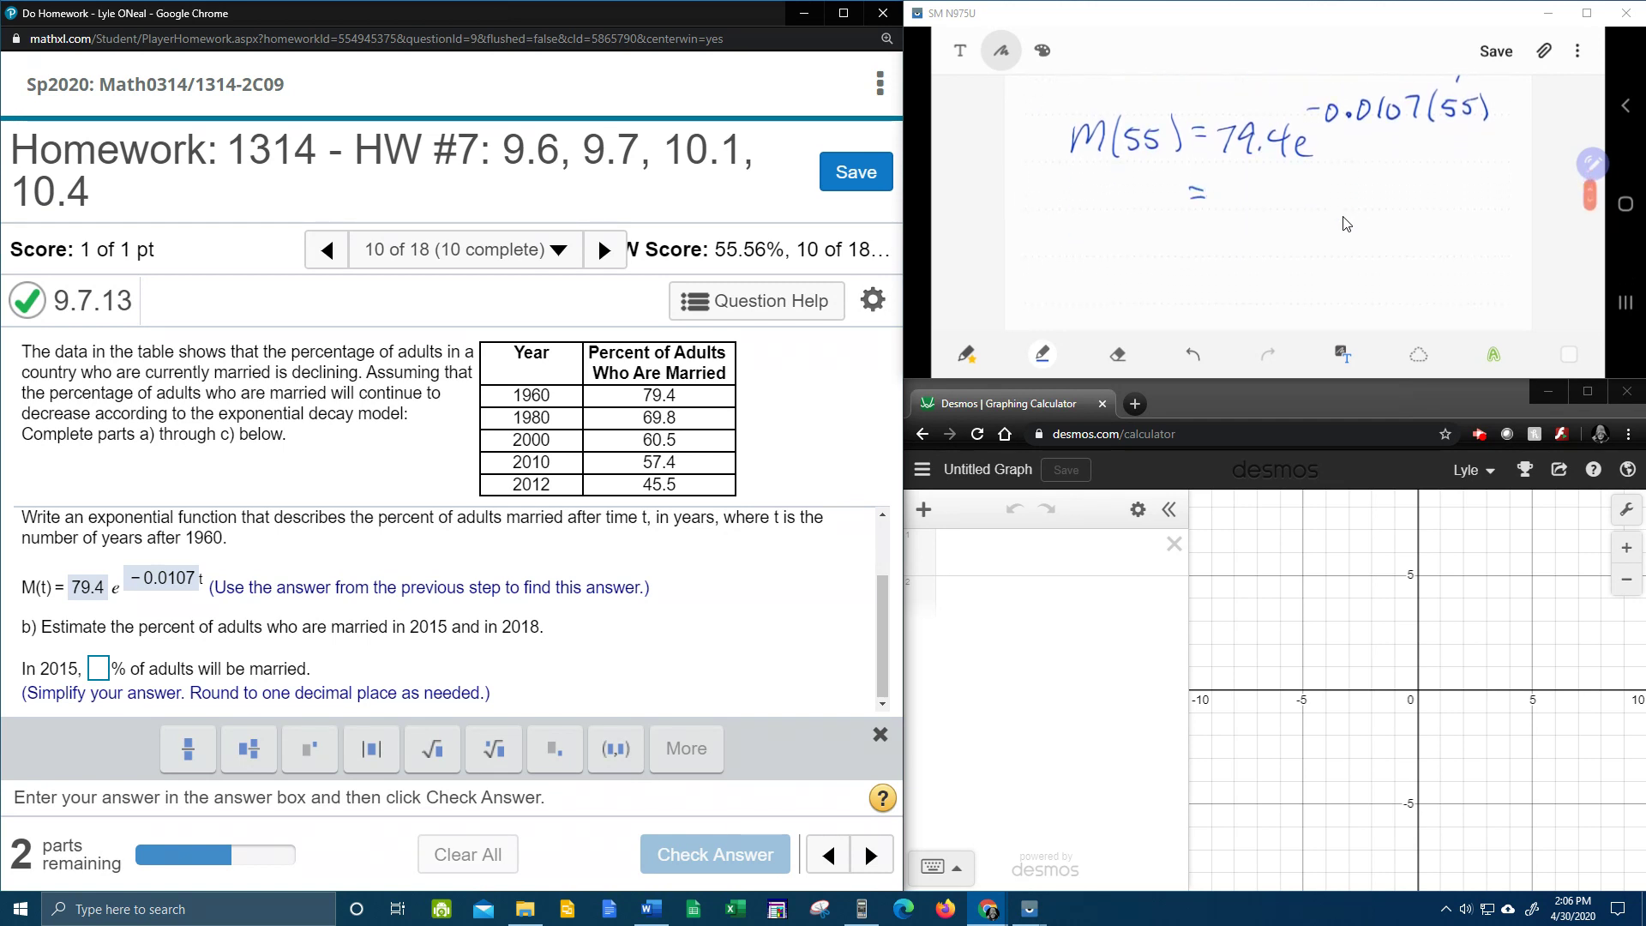
# - Clear the emulator and begin the 2015 estimate as 79.4e^
pyautogui.click(861, 914)
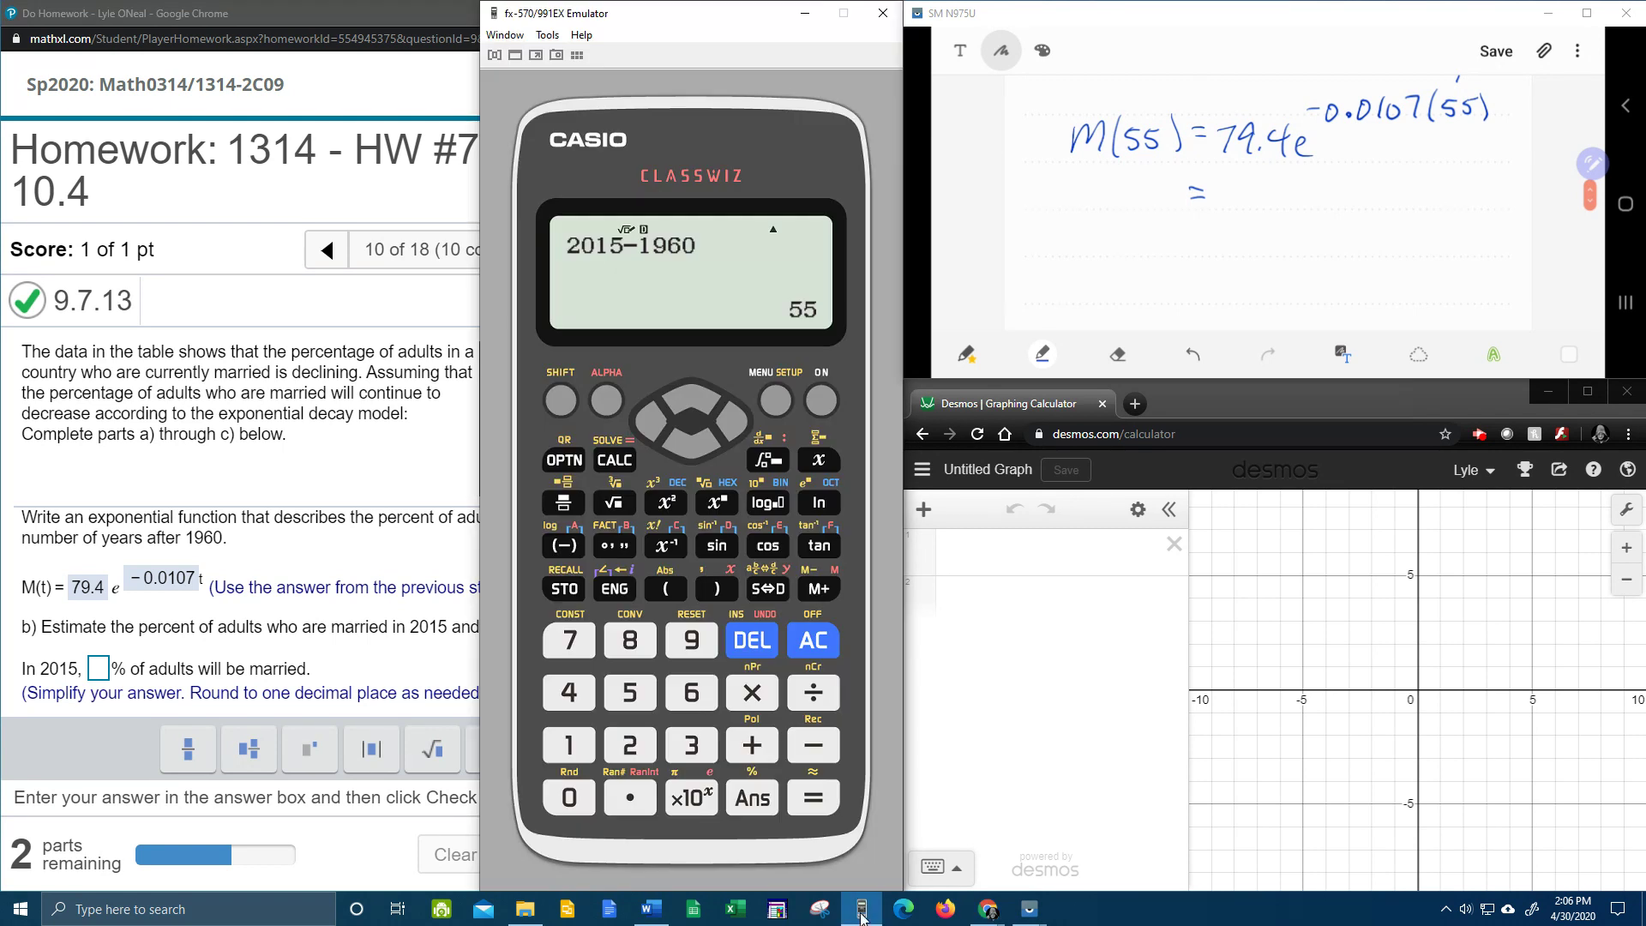
pyautogui.click(820, 644)
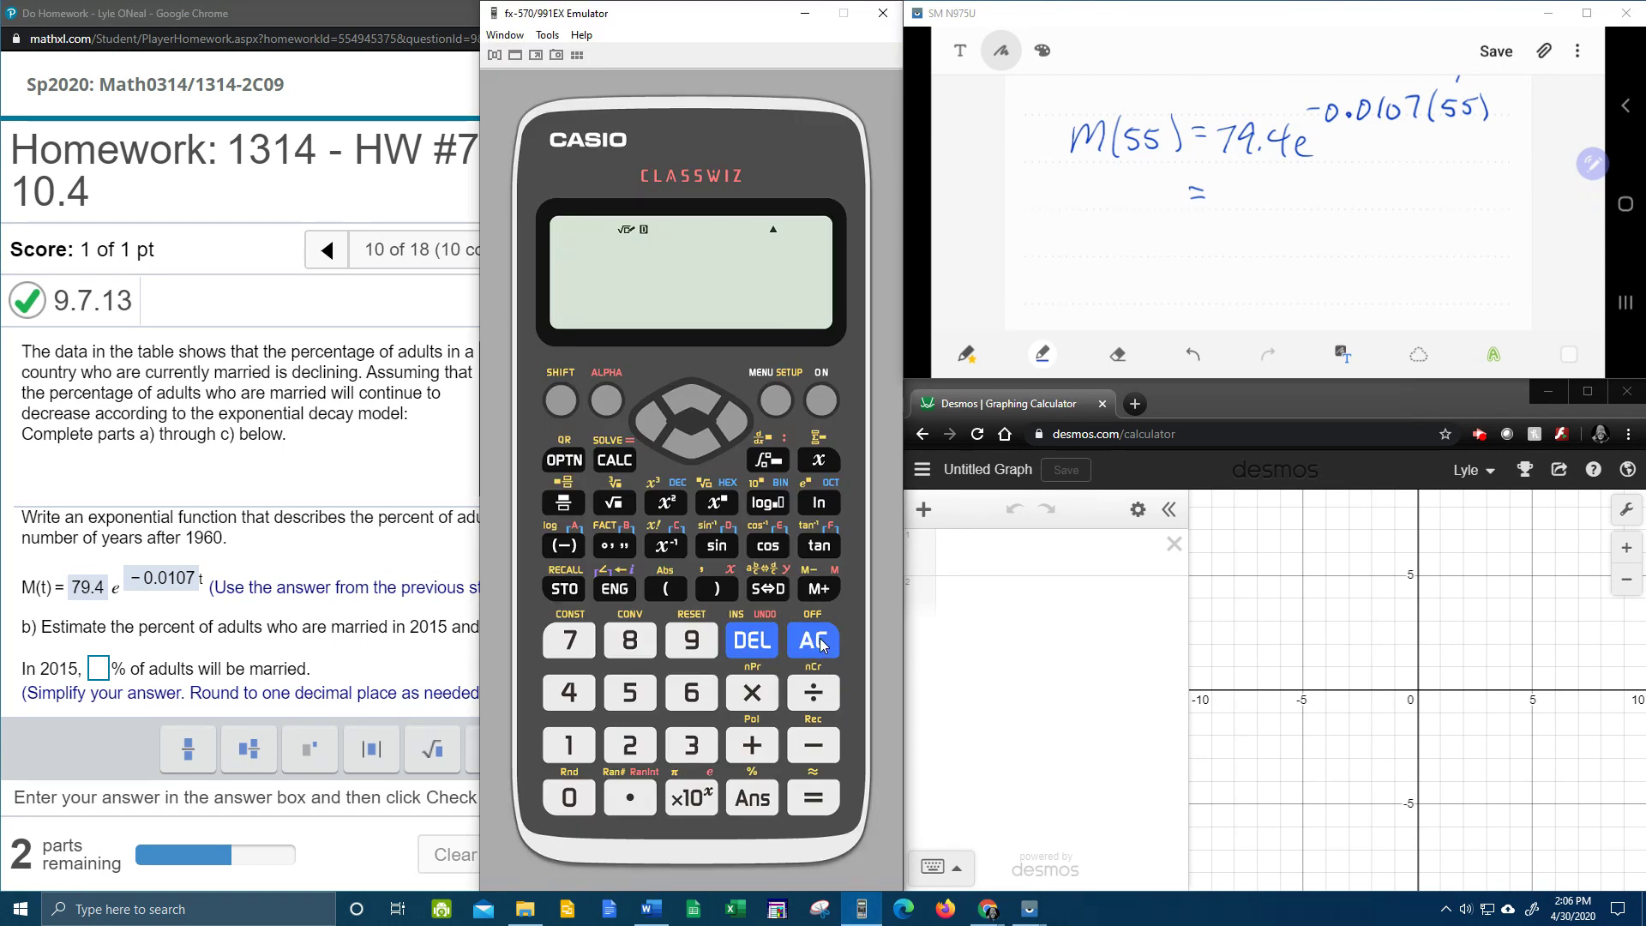
pyautogui.click(568, 641)
pyautogui.click(691, 640)
pyautogui.click(630, 797)
pyautogui.click(568, 692)
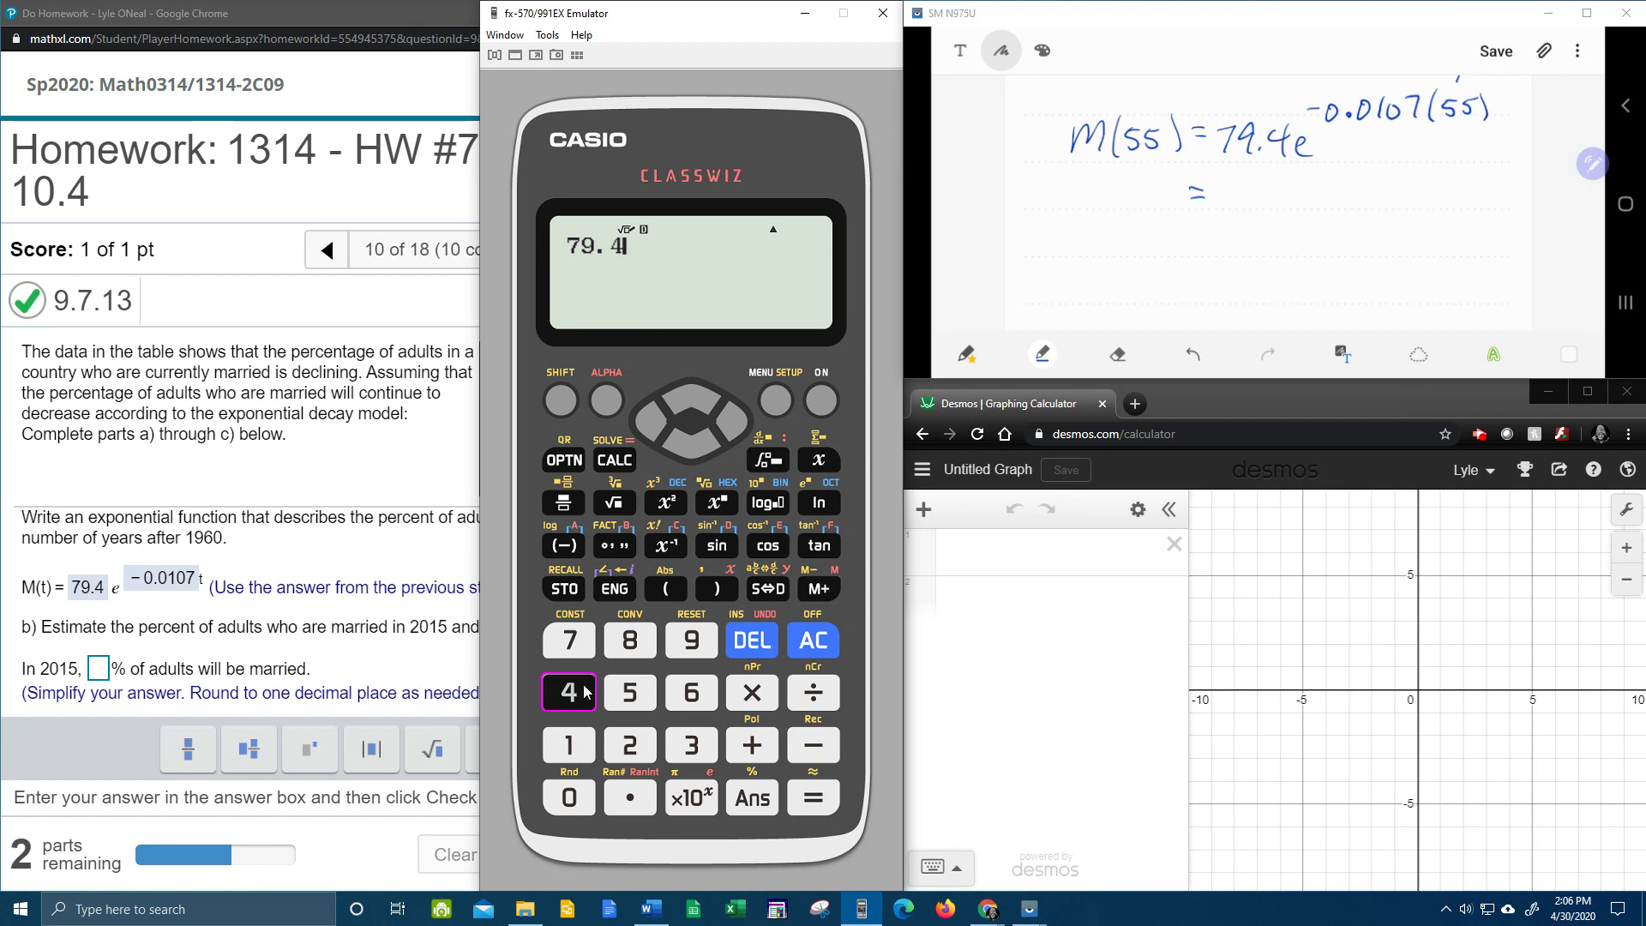
pyautogui.click(578, 417)
pyautogui.click(816, 505)
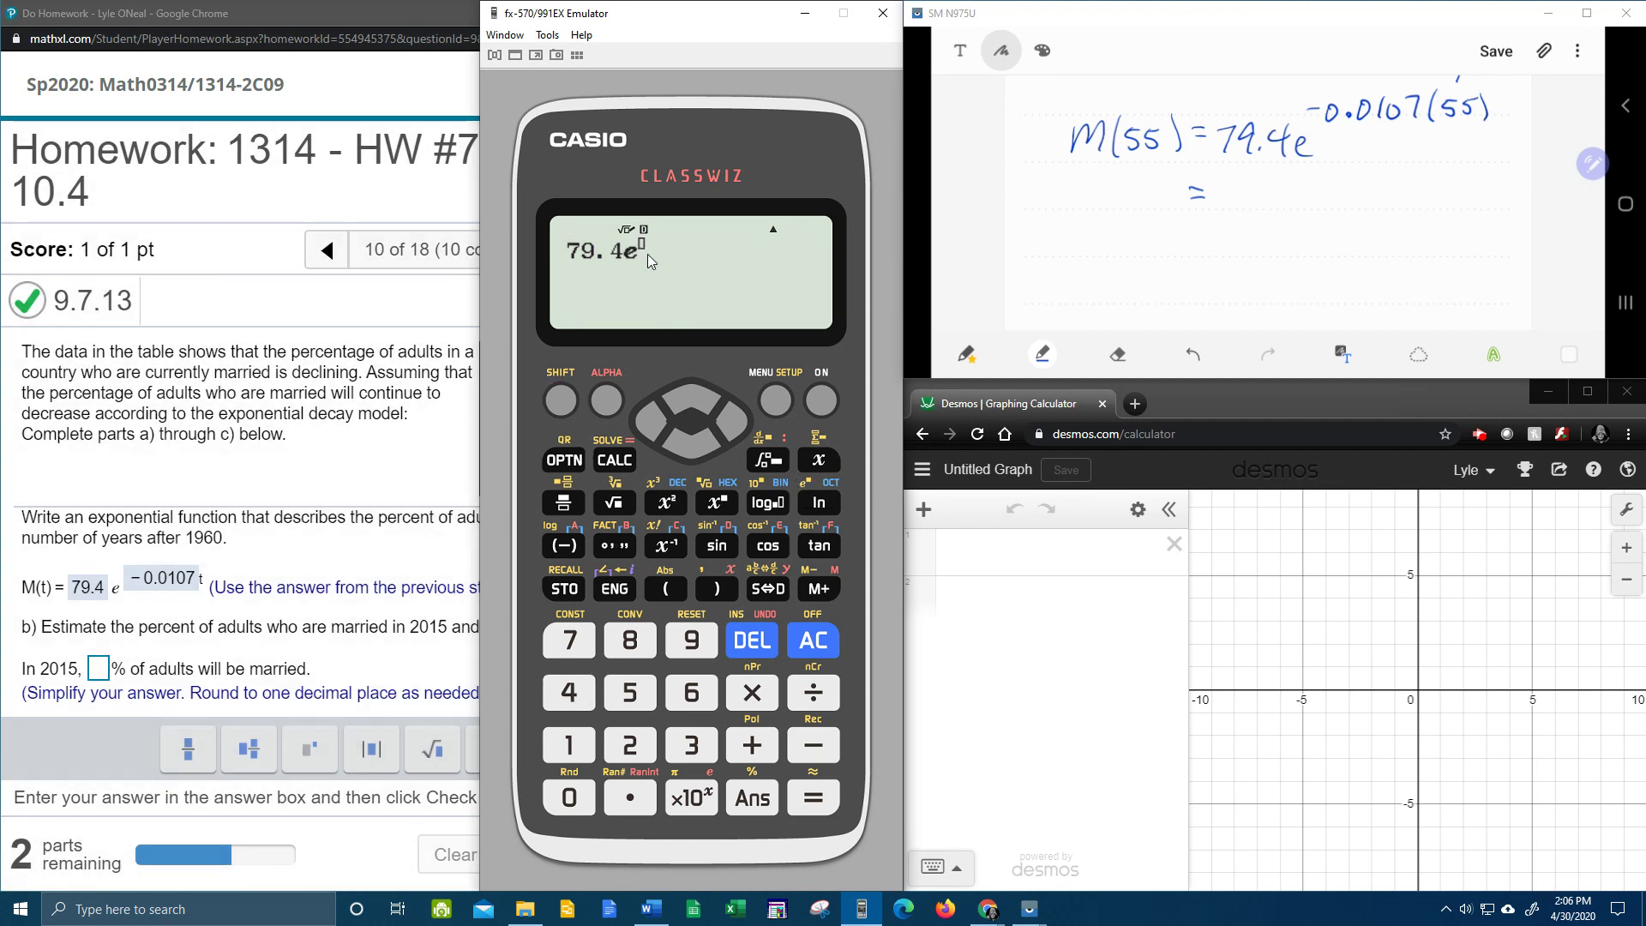
# - Complete the exponent −0.0107×55 and evaluate, getting 44.07965633
pyautogui.click(574, 553)
pyautogui.click(569, 797)
pyautogui.click(630, 798)
pyautogui.click(570, 798)
pyautogui.click(569, 745)
pyautogui.click(568, 797)
pyautogui.click(576, 645)
pyautogui.click(753, 696)
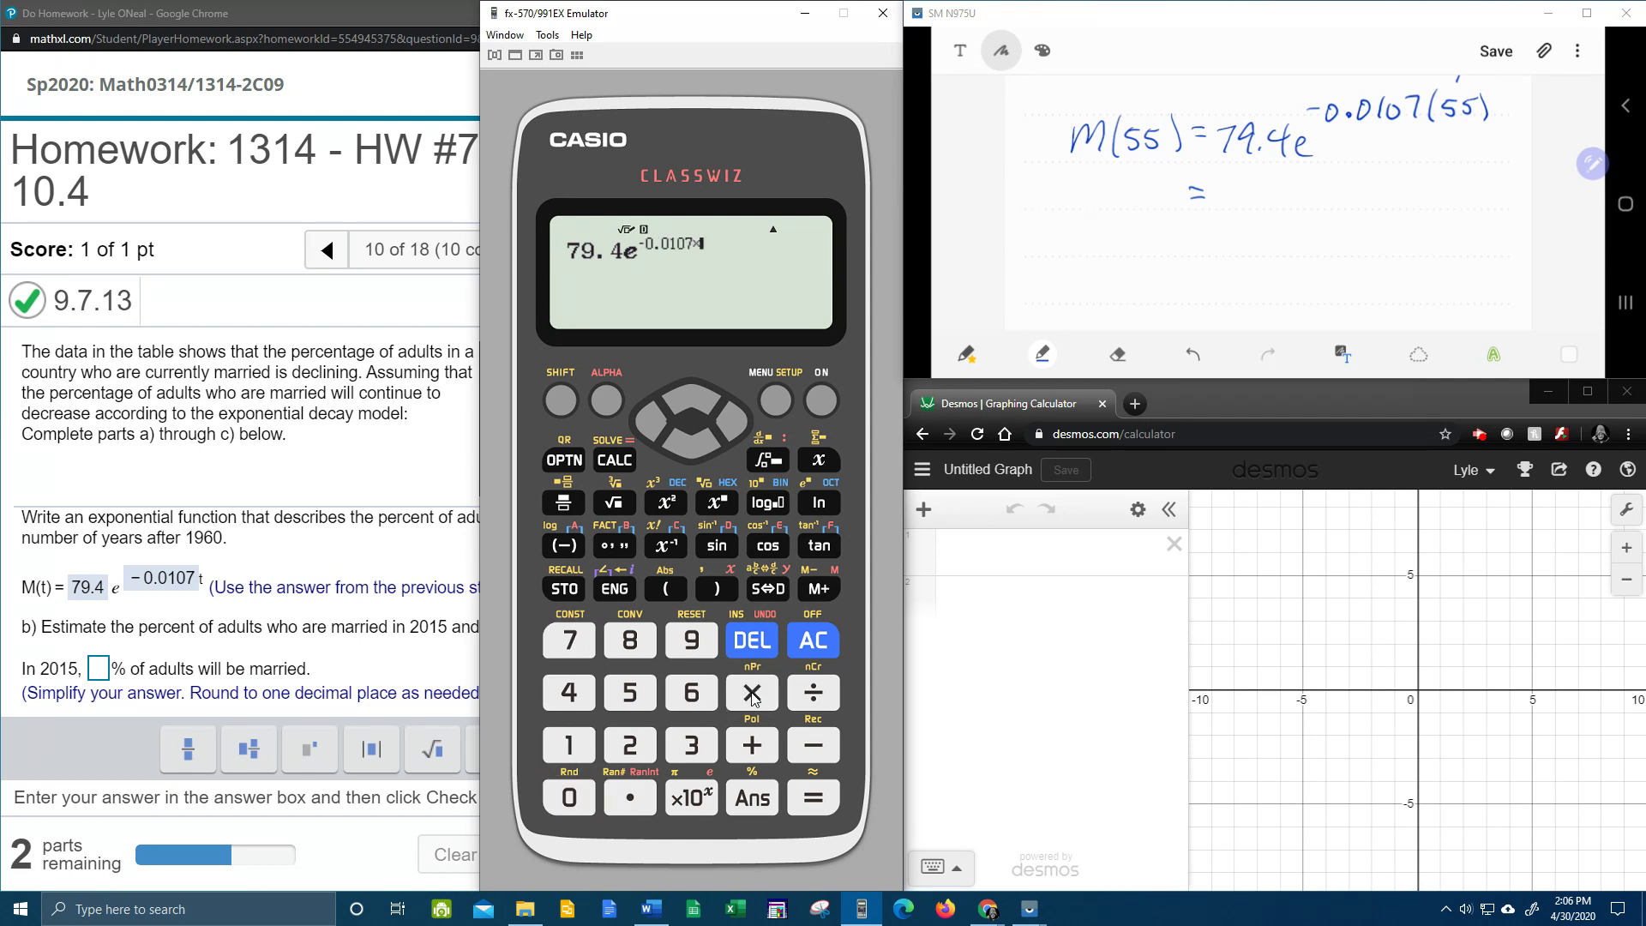
pyautogui.click(630, 694)
pyautogui.click(630, 694)
pyautogui.click(823, 803)
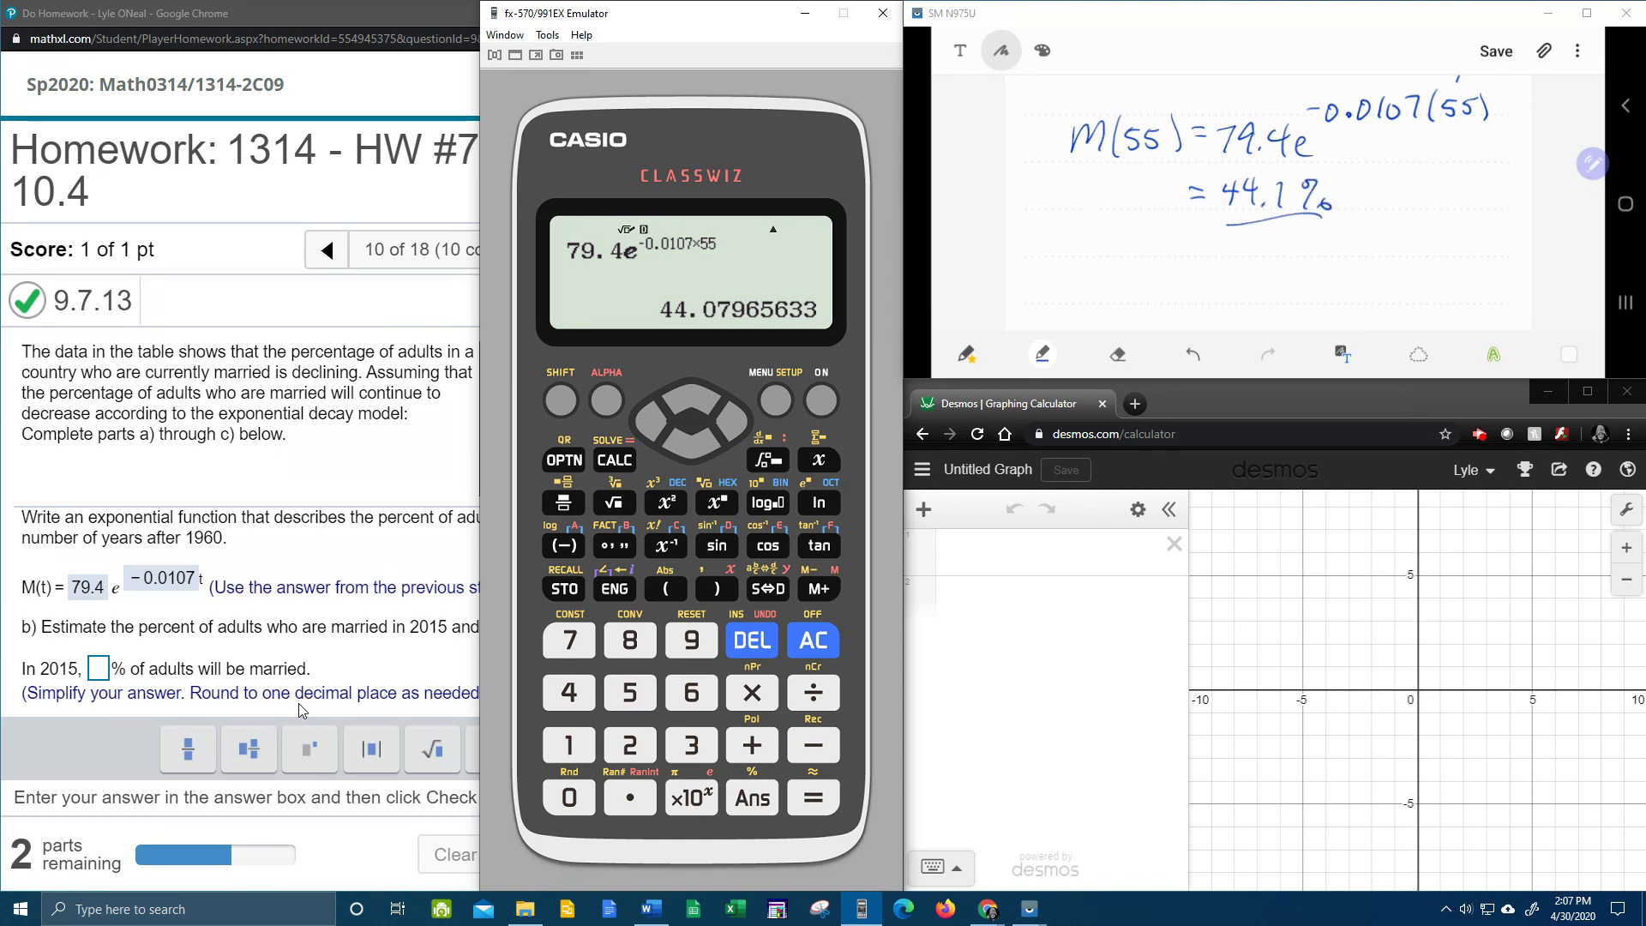
pyautogui.click(352, 665)
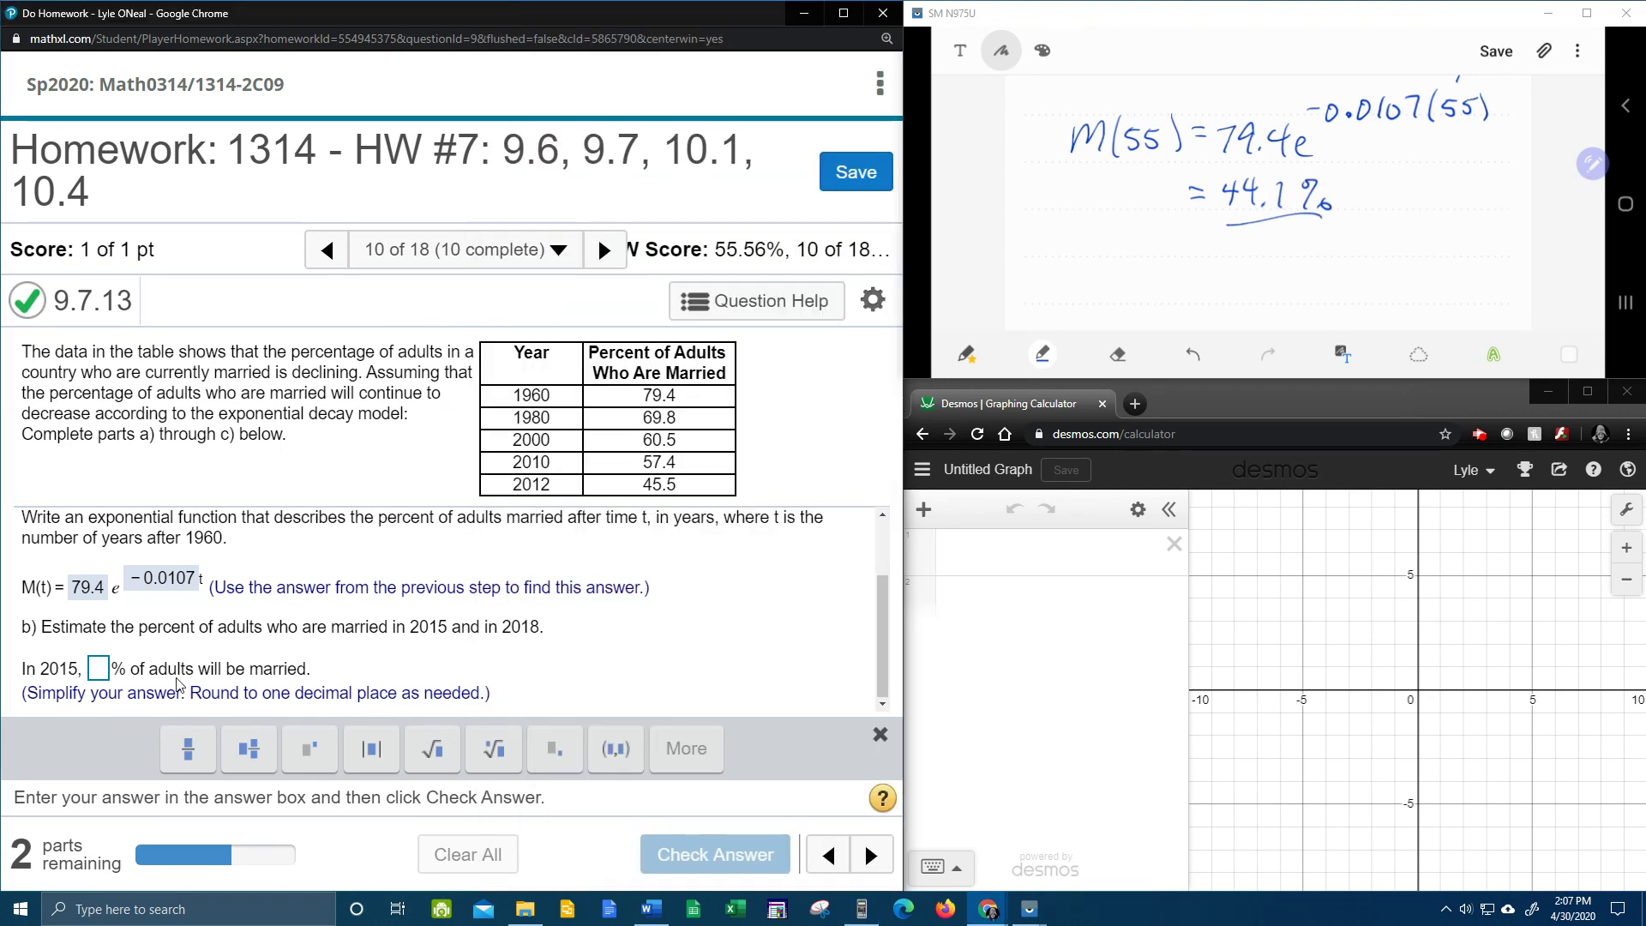
# - Enter 44.1% as the 2015 estimate and have it checked correct
pyautogui.click(100, 673)
pyautogui.write('44.1')
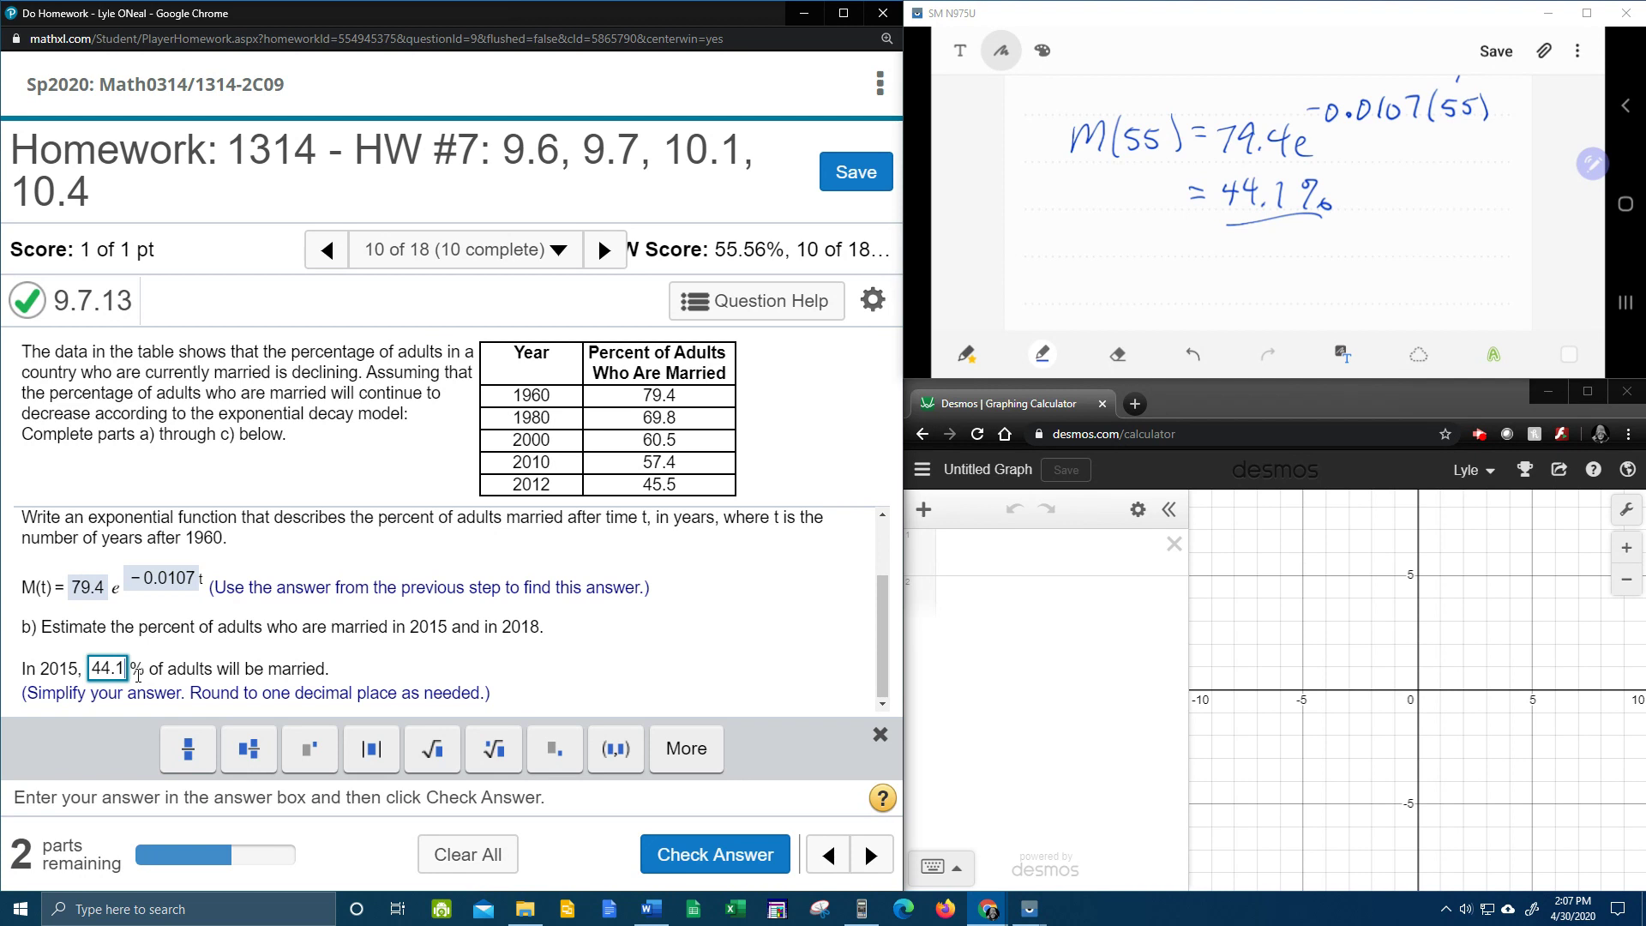
pyautogui.press('Return')
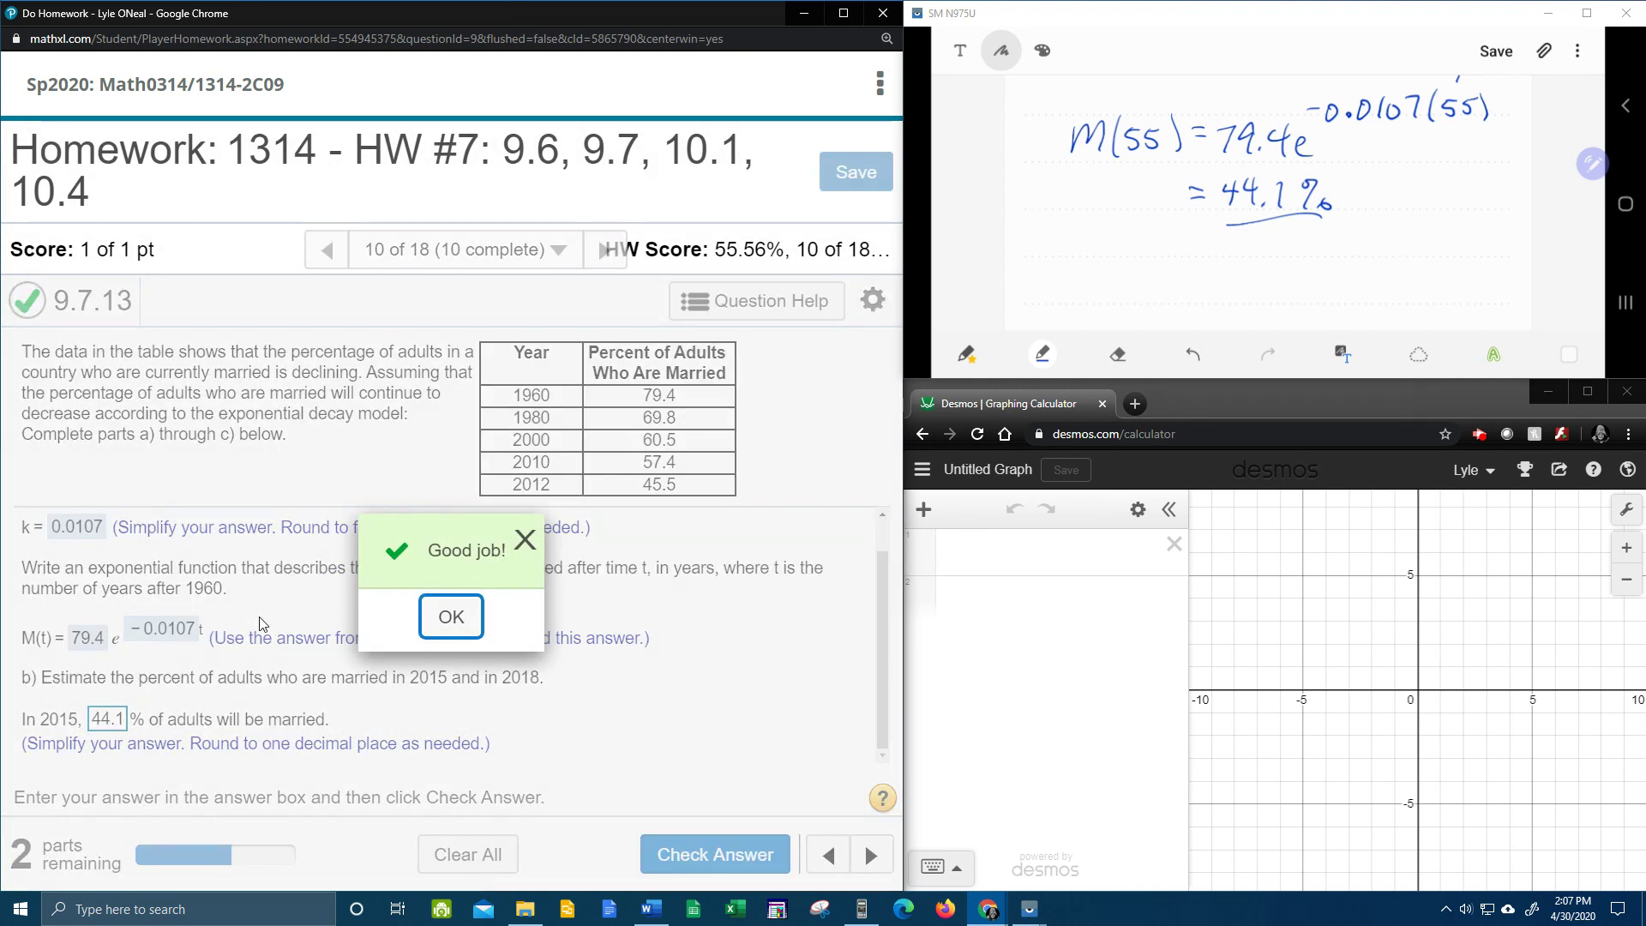
pyautogui.click(471, 617)
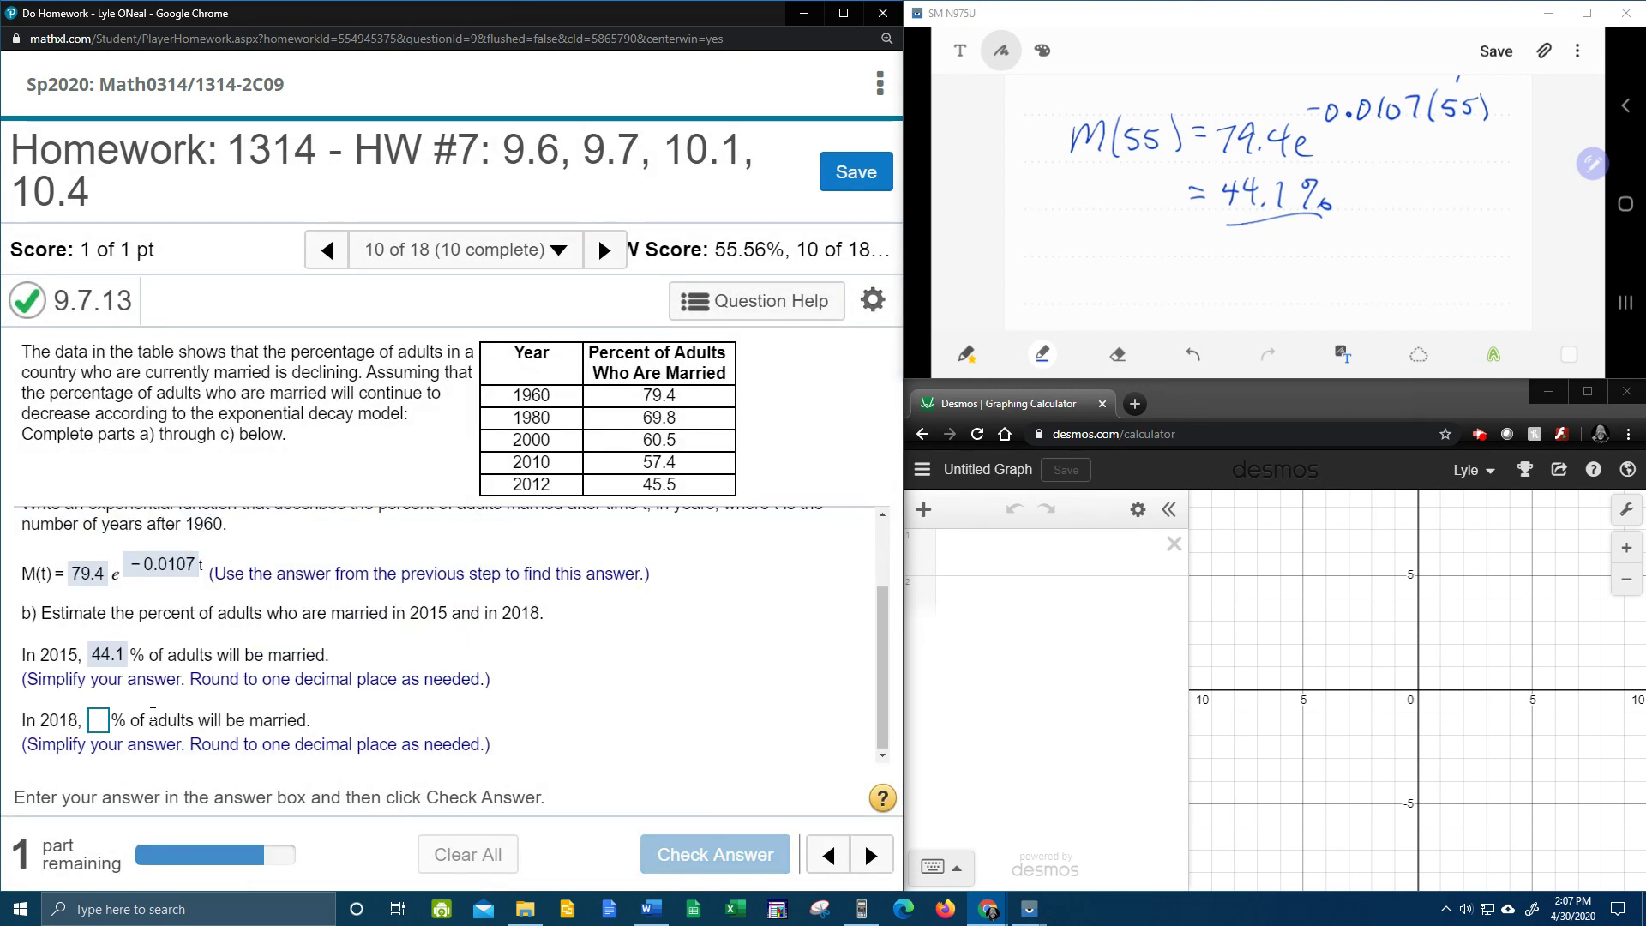
pyautogui.click(100, 722)
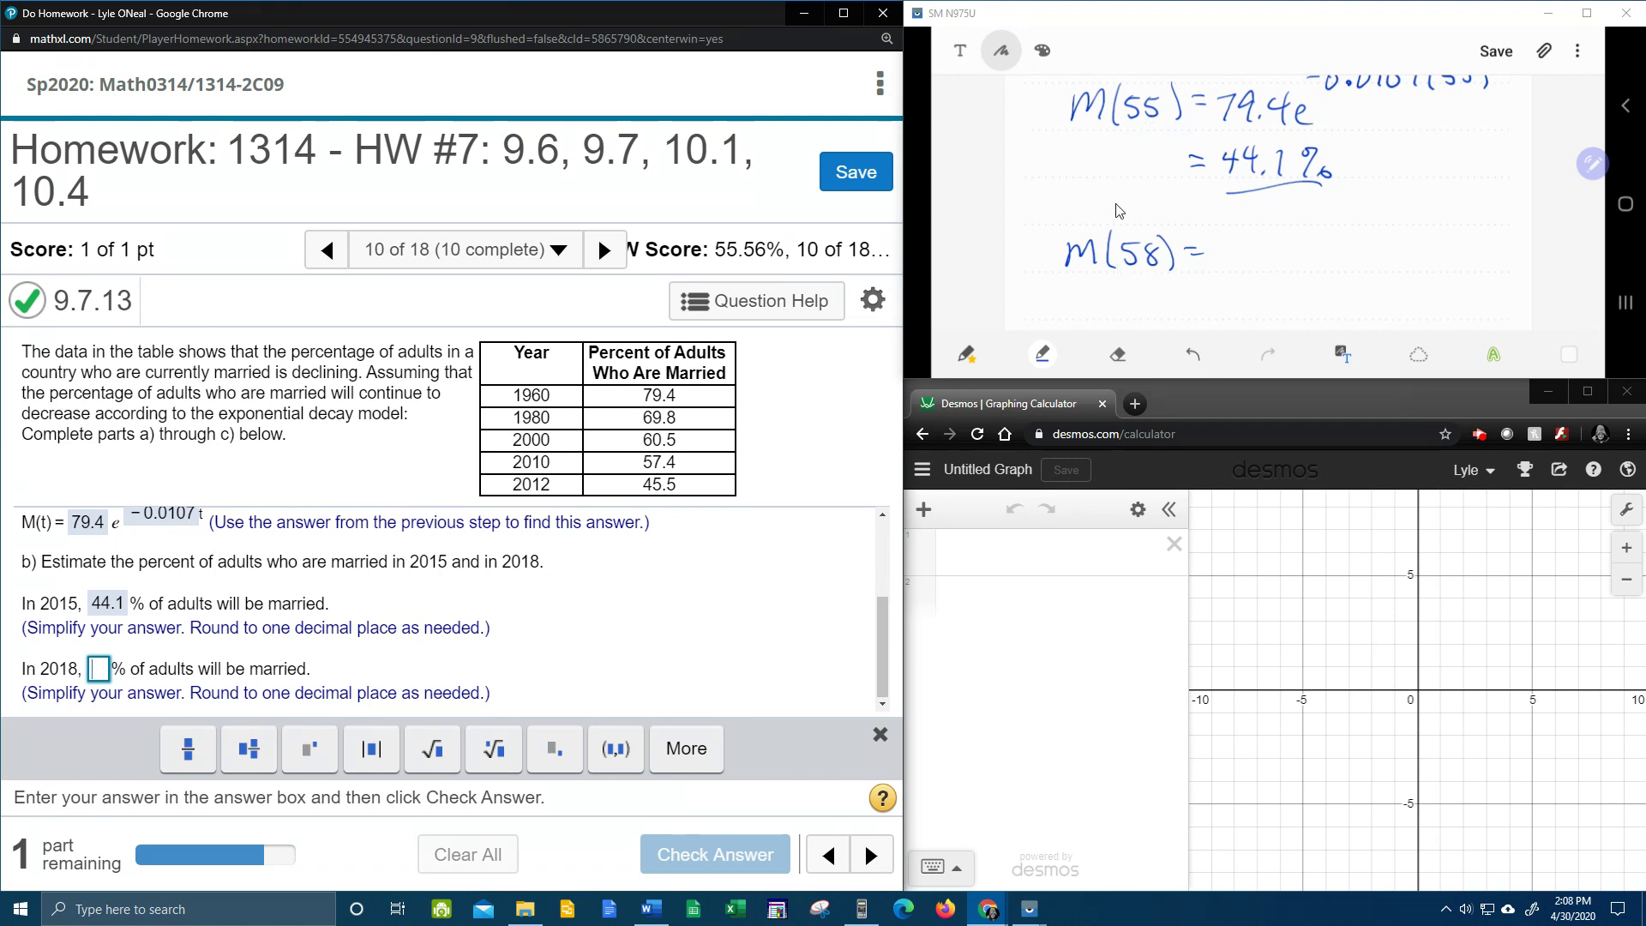
# - Handwrite the 2018 setup M(58) = 79.4e^(−0.0107(58)) on the whiteboard notes
pyautogui.moveTo(1226, 245)
pyautogui.mouseDown()
pyautogui.moveTo(1217, 270)
pyautogui.moveTo(1318, 266)
pyautogui.moveTo(1336, 220)
pyautogui.moveTo(1451, 232)
pyautogui.moveTo(1476, 213)
pyautogui.mouseUp()
pyautogui.click(1355, 230)
pyautogui.moveTo(1484, 205); pyautogui.dragTo(1485, 233)
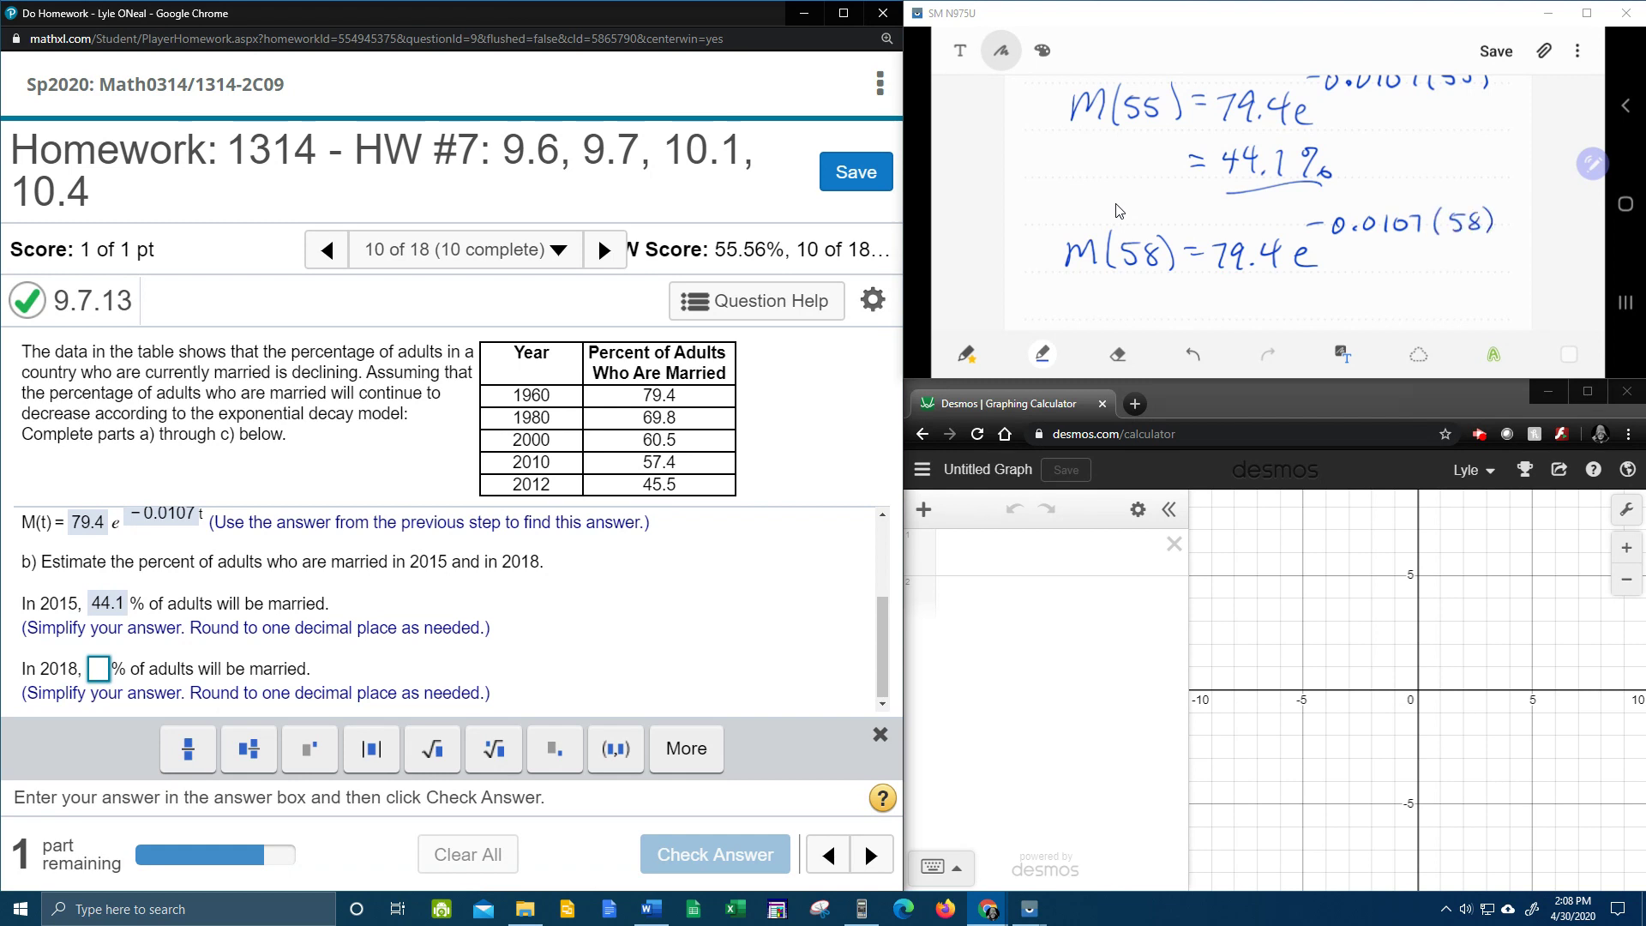
pyautogui.scroll(-3, 1119, 210)
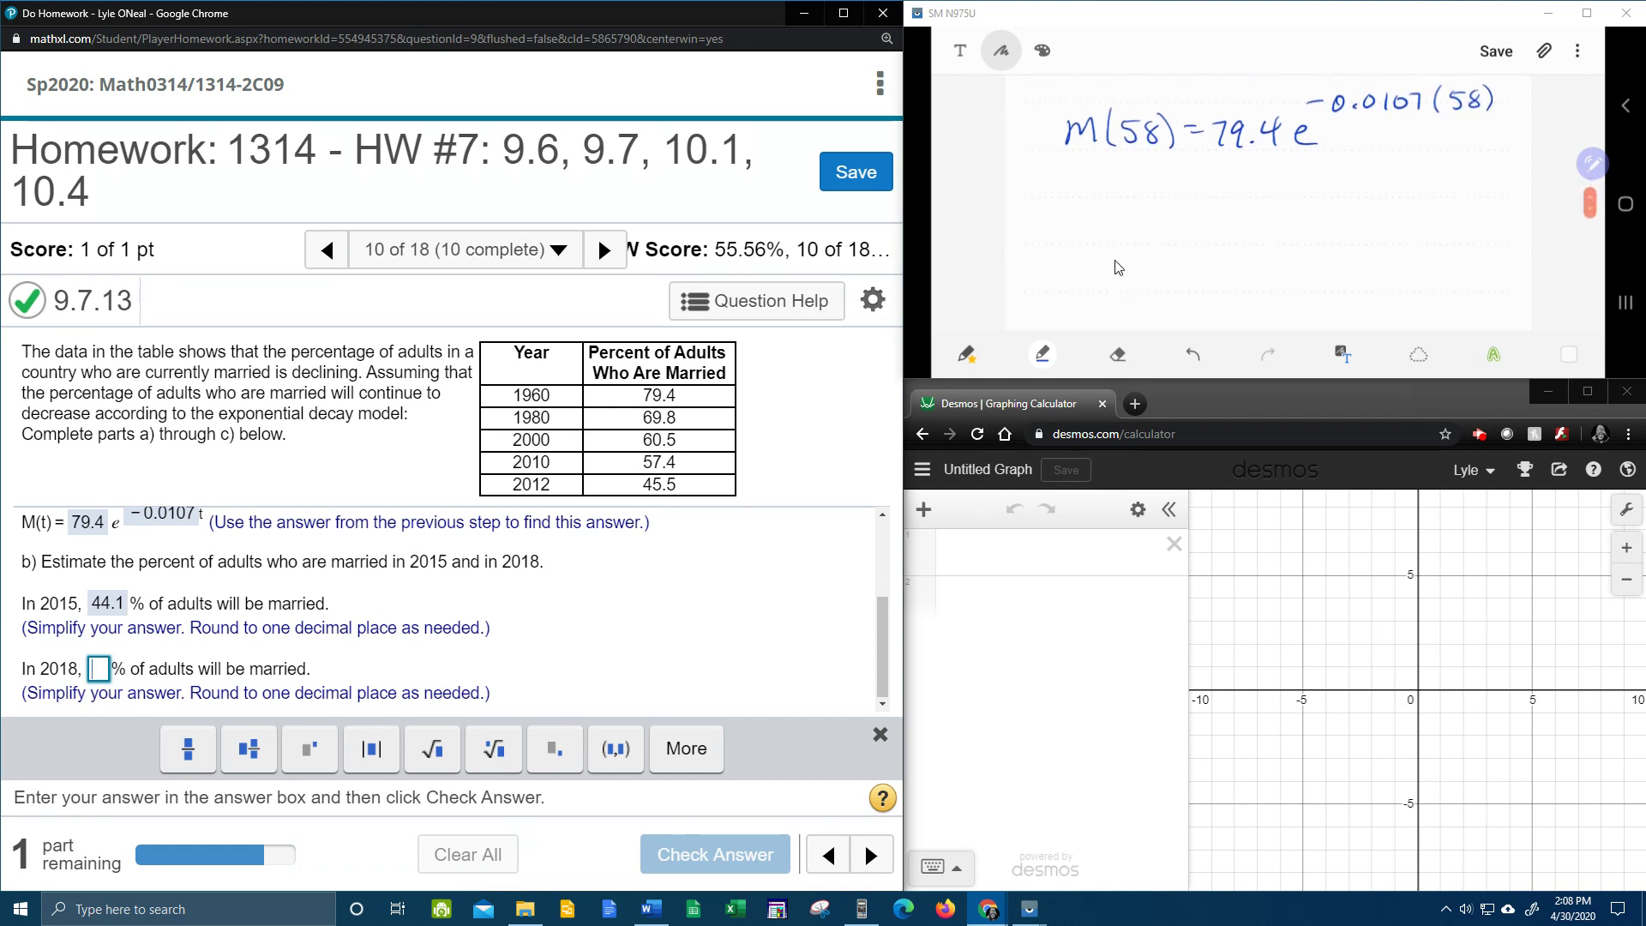
# - Edit the emulator's last expression from 55 to 58 years and evaluate it to 42.68716836
pyautogui.click(862, 909)
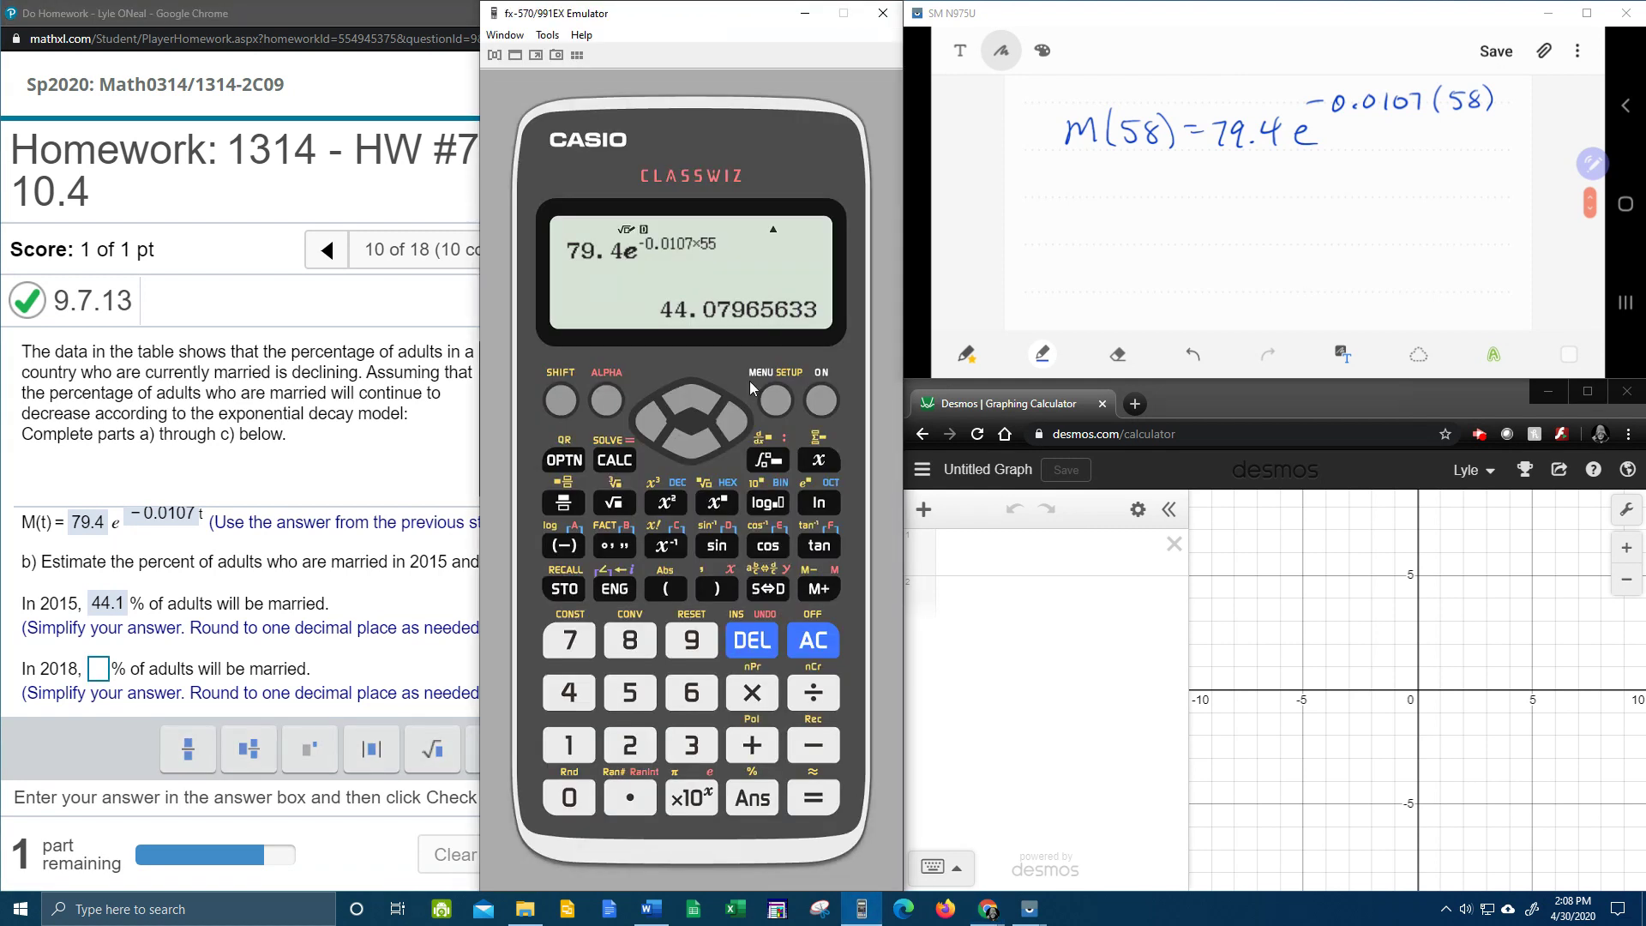
pyautogui.click(650, 416)
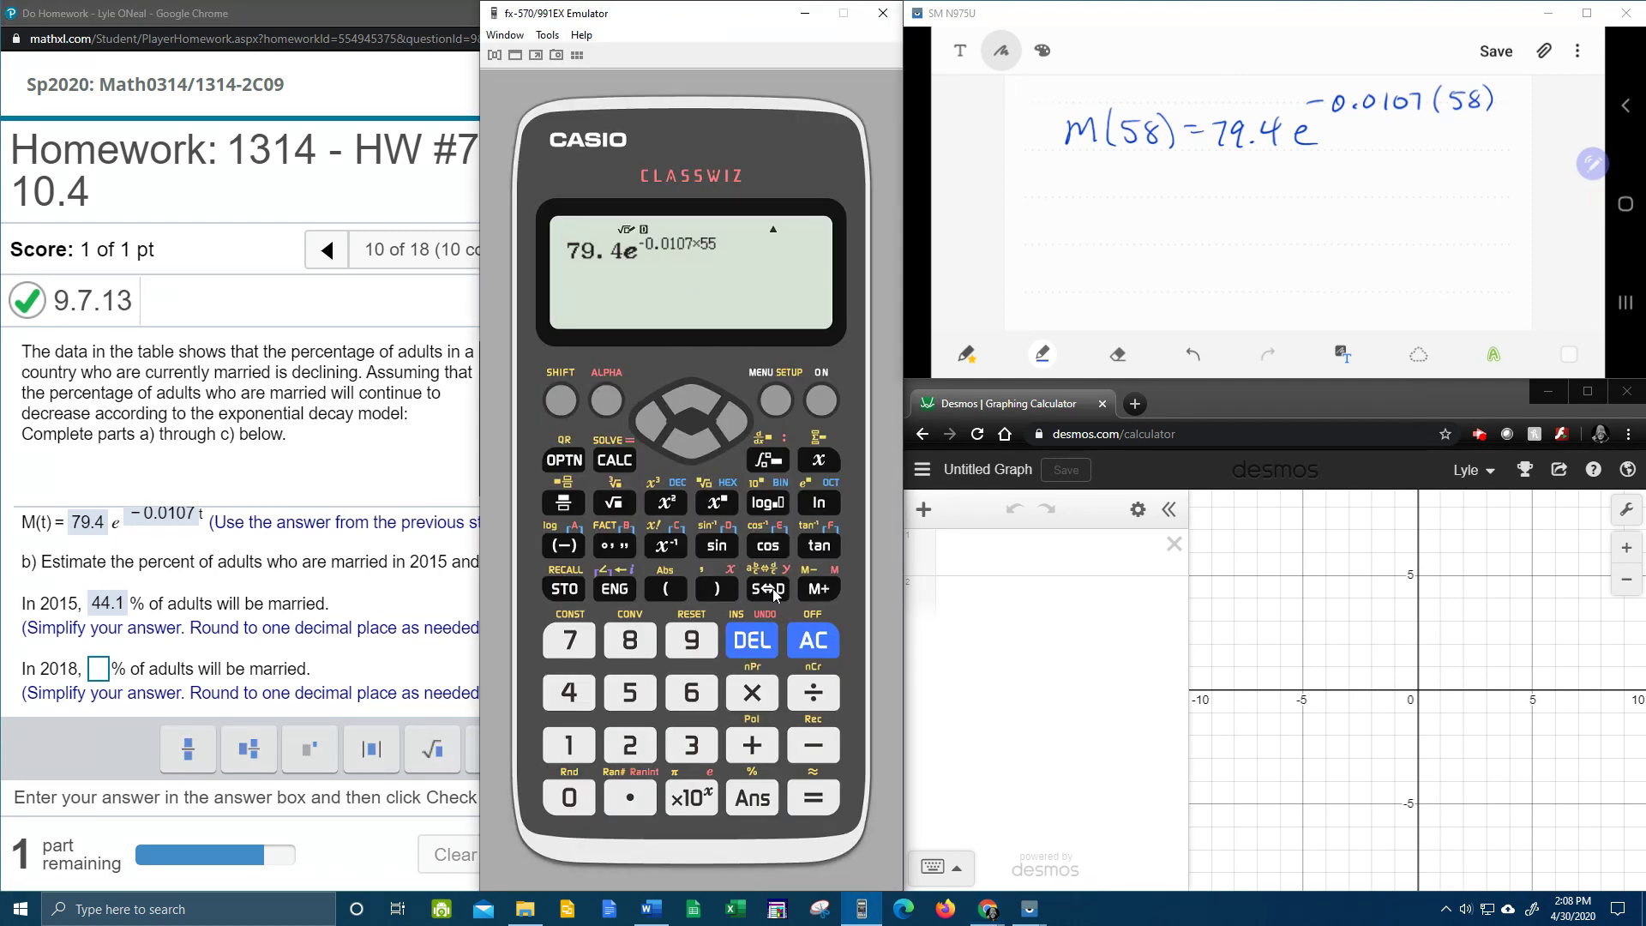
pyautogui.click(769, 643)
pyautogui.click(647, 643)
pyautogui.click(814, 799)
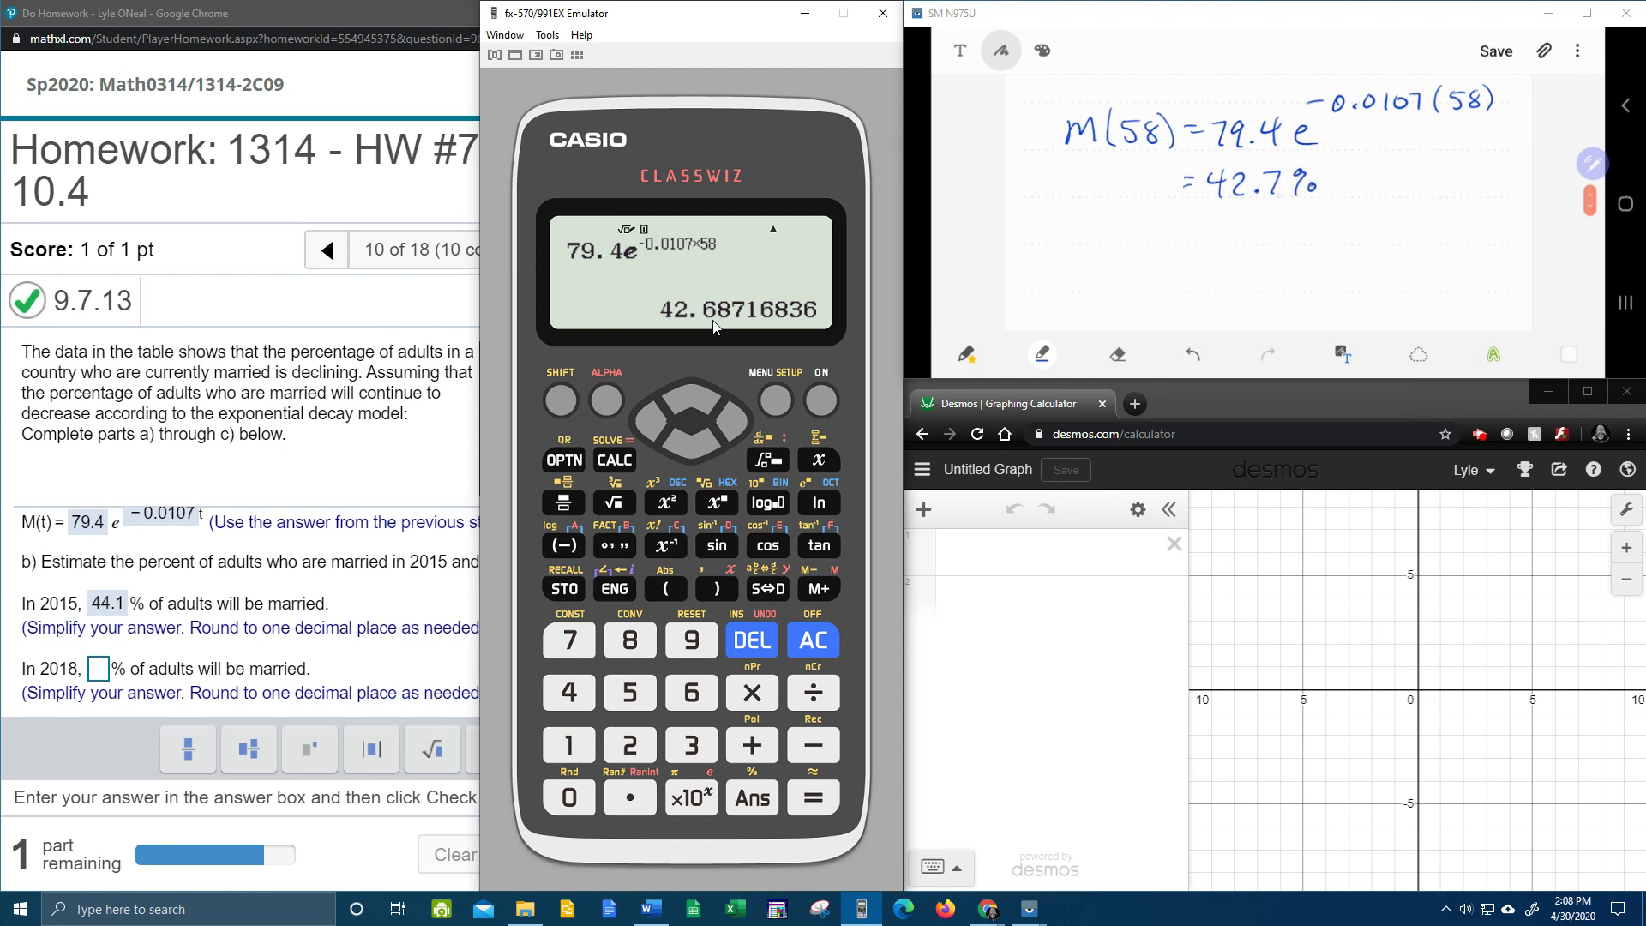
# - Enter 42.7 as the 2018 estimate, check it correct, and dismiss the Good job! message
pyautogui.click(399, 487)
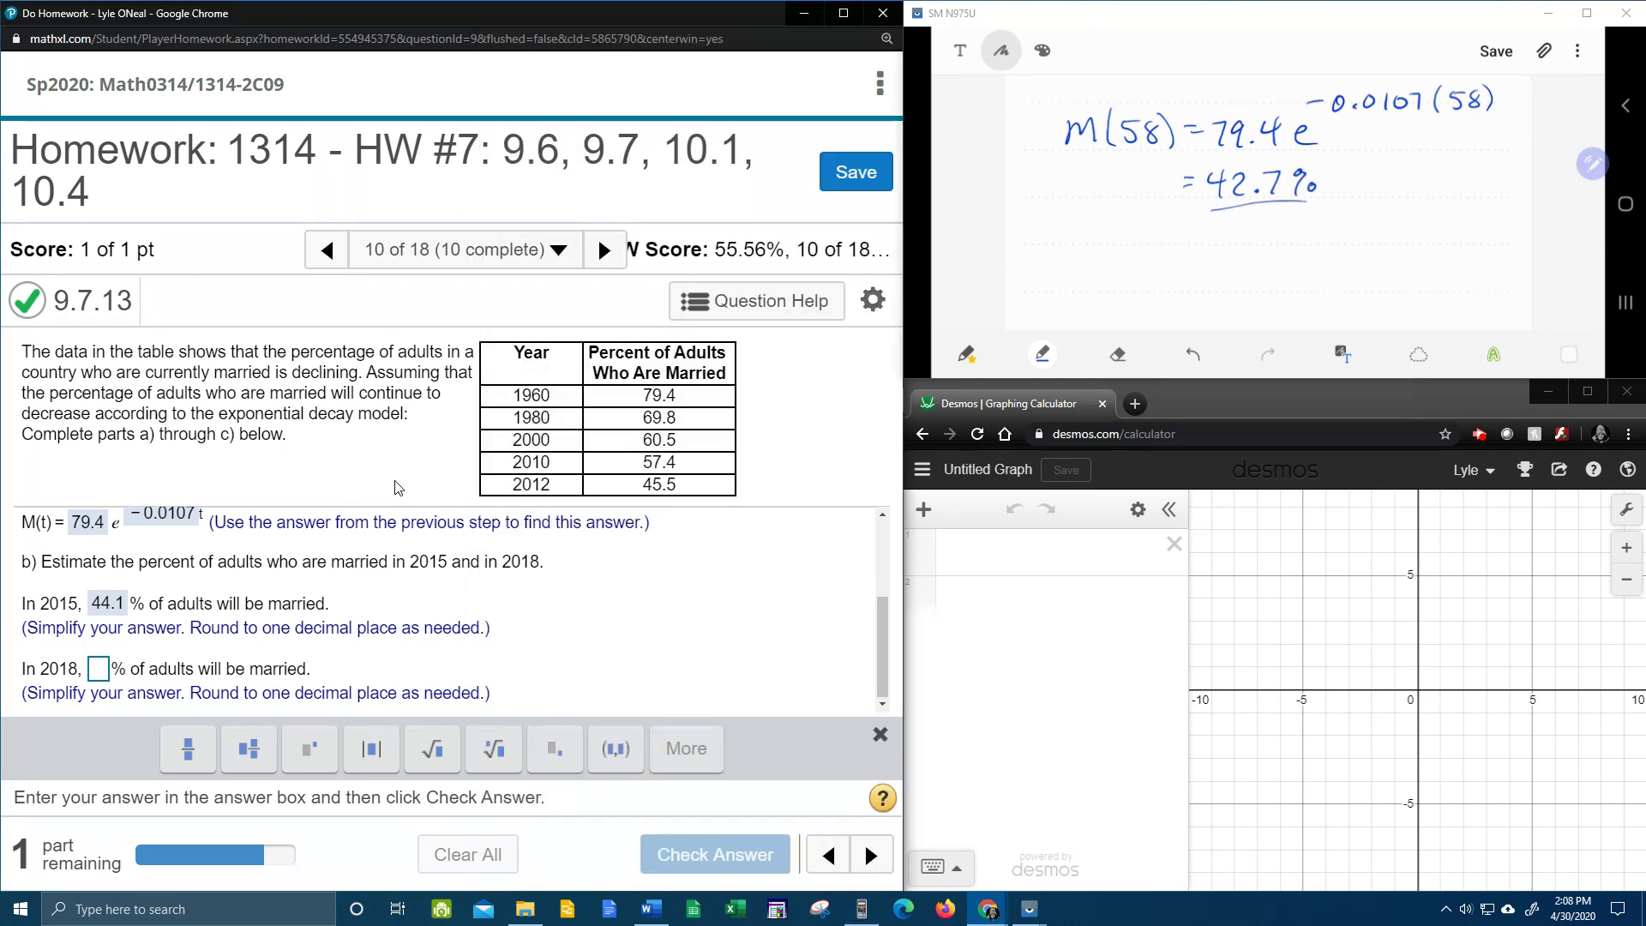
pyautogui.click(98, 671)
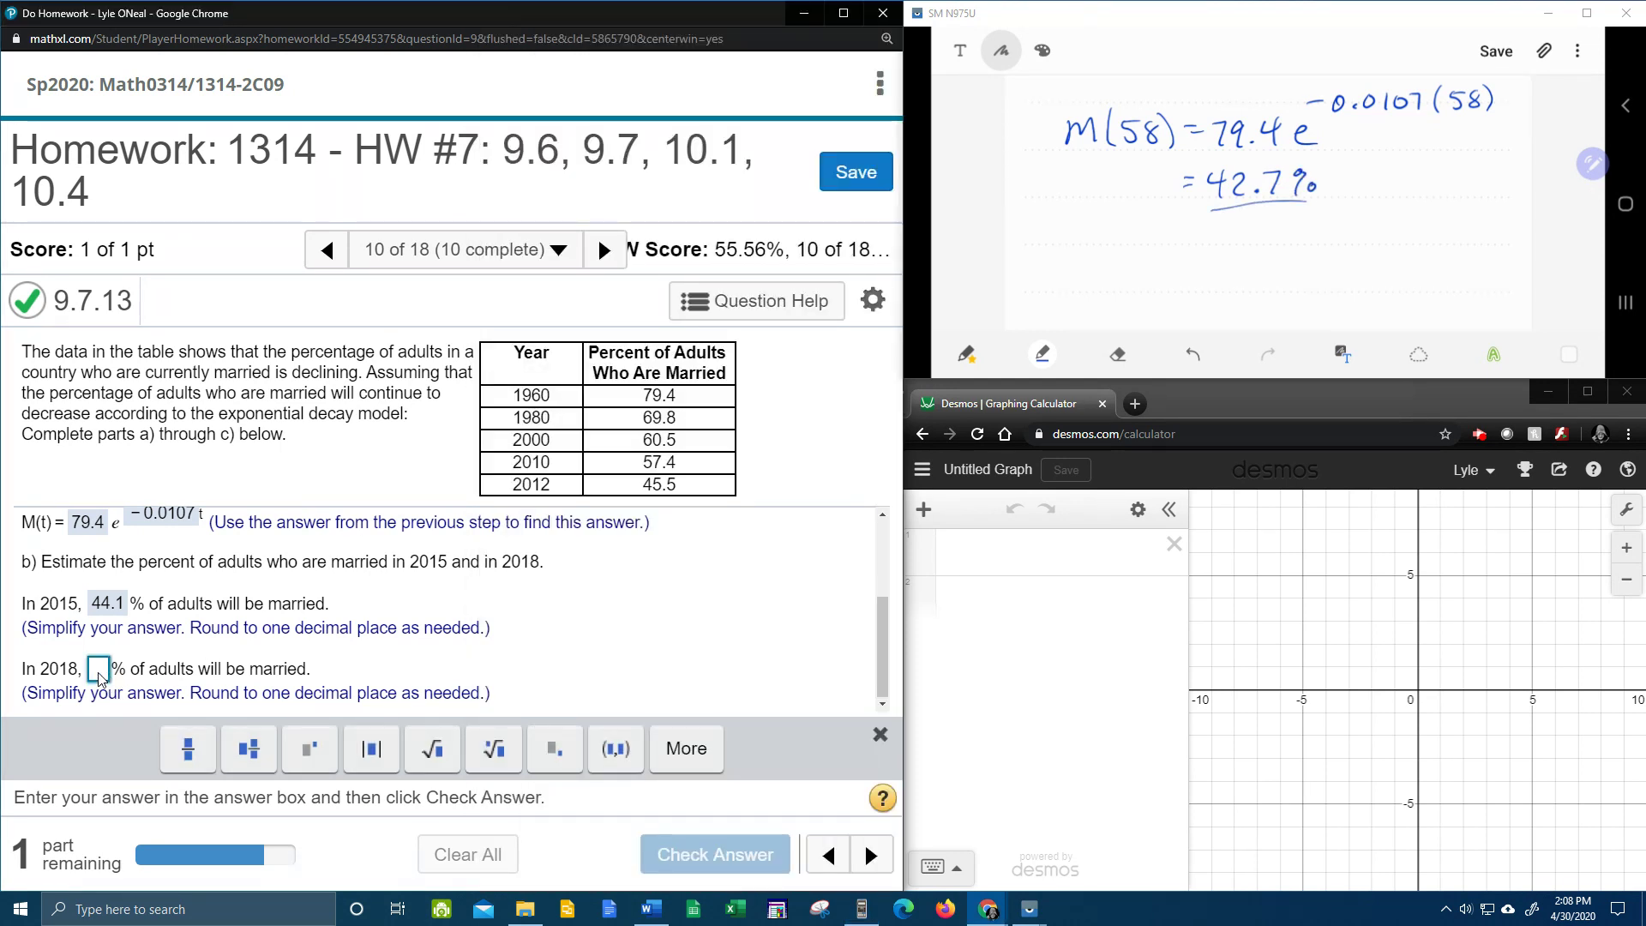
pyautogui.write('42.7')
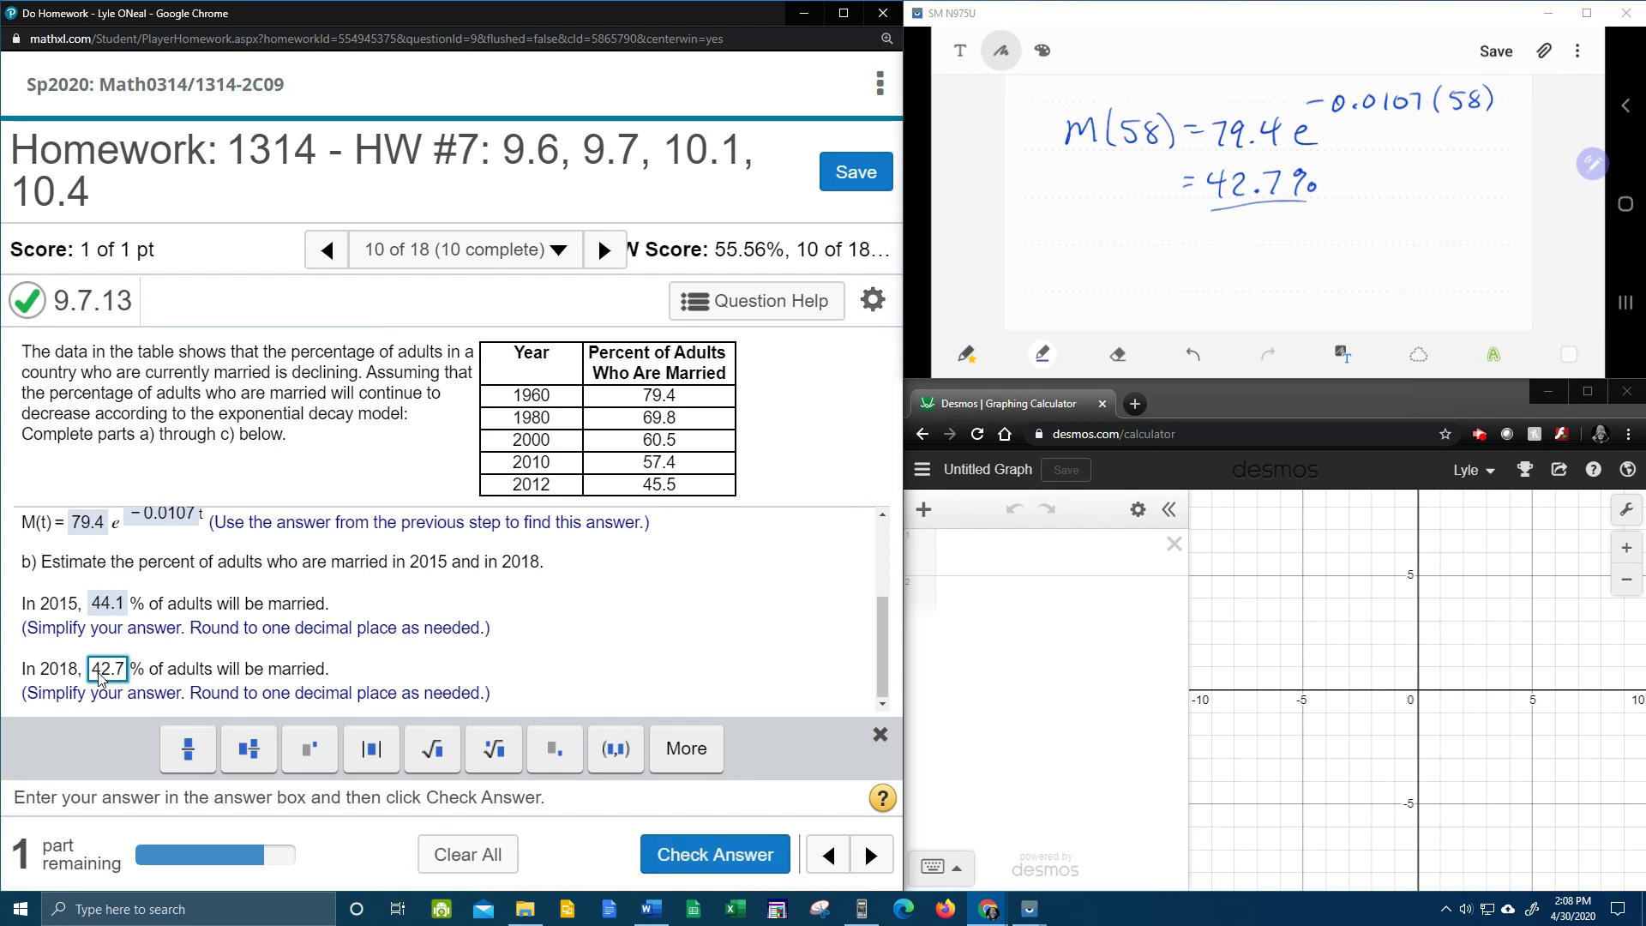
pyautogui.press('Return')
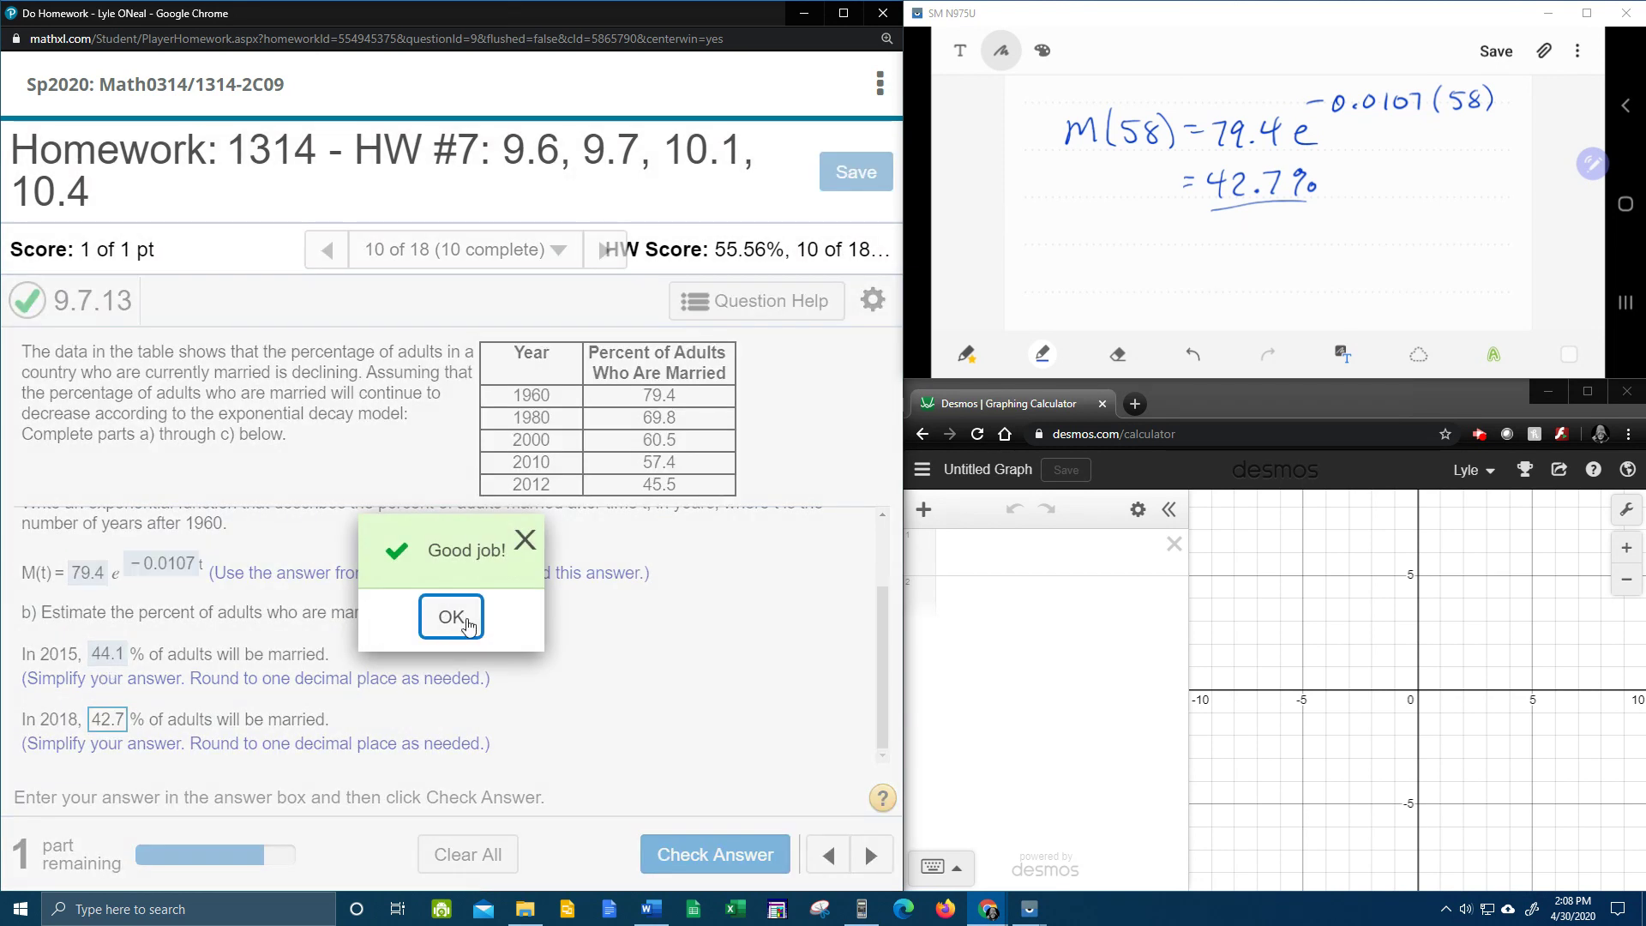
pyautogui.click(452, 617)
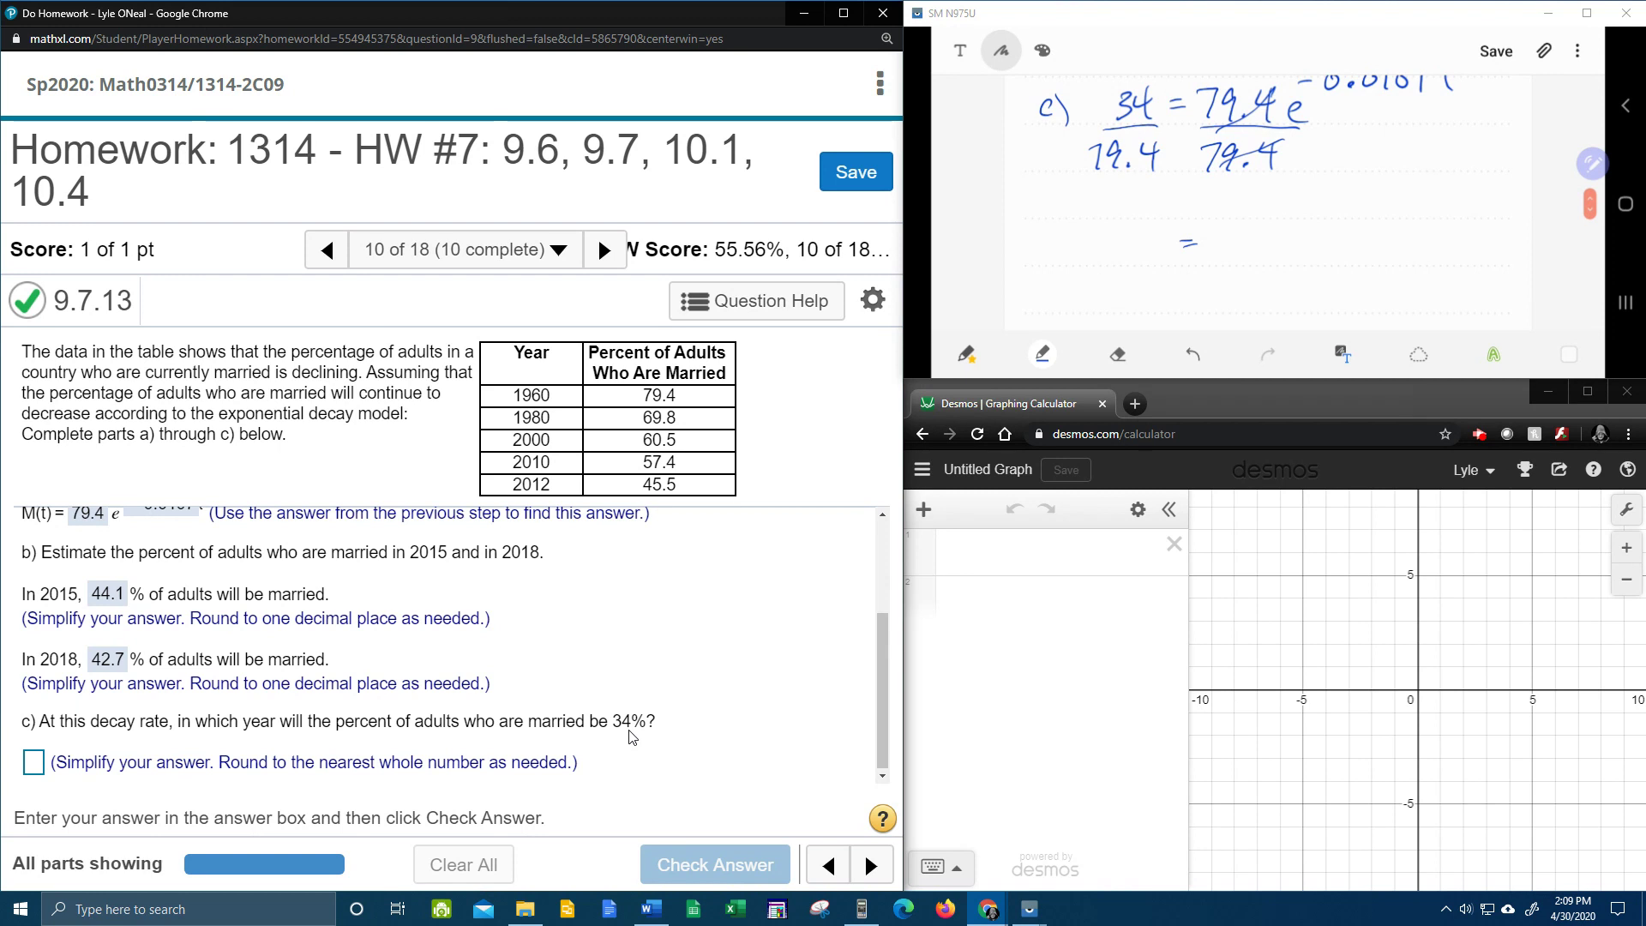
# - Compute 34 ÷ 79.4 = 170/397 on the emulator, then clear the display
pyautogui.click(862, 908)
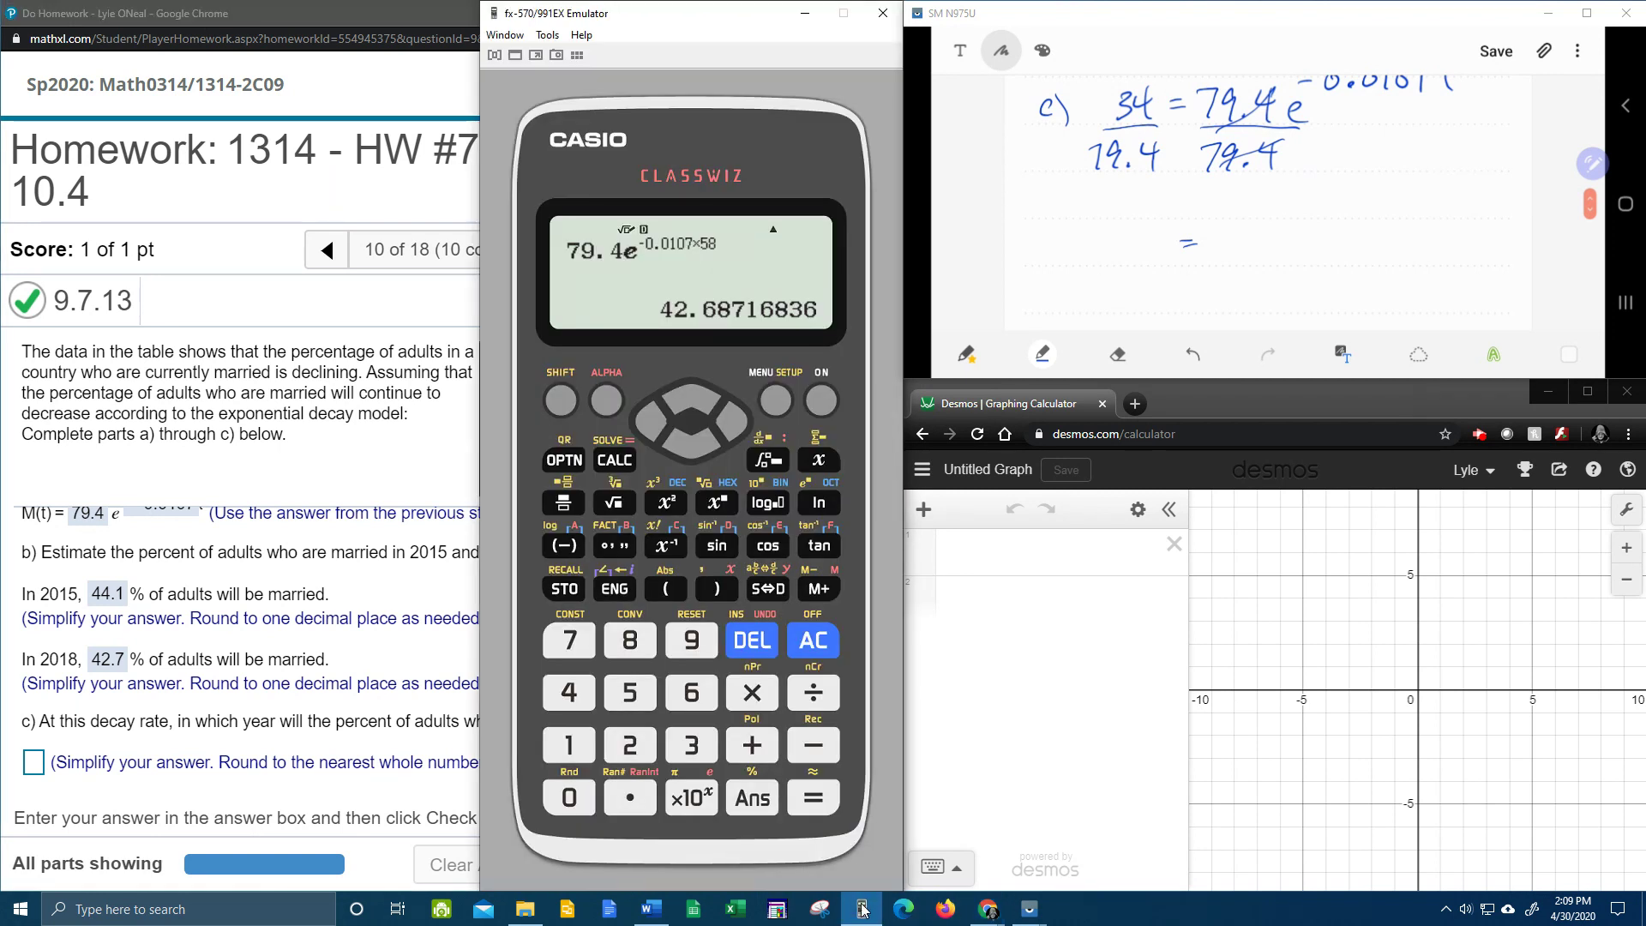
pyautogui.click(814, 644)
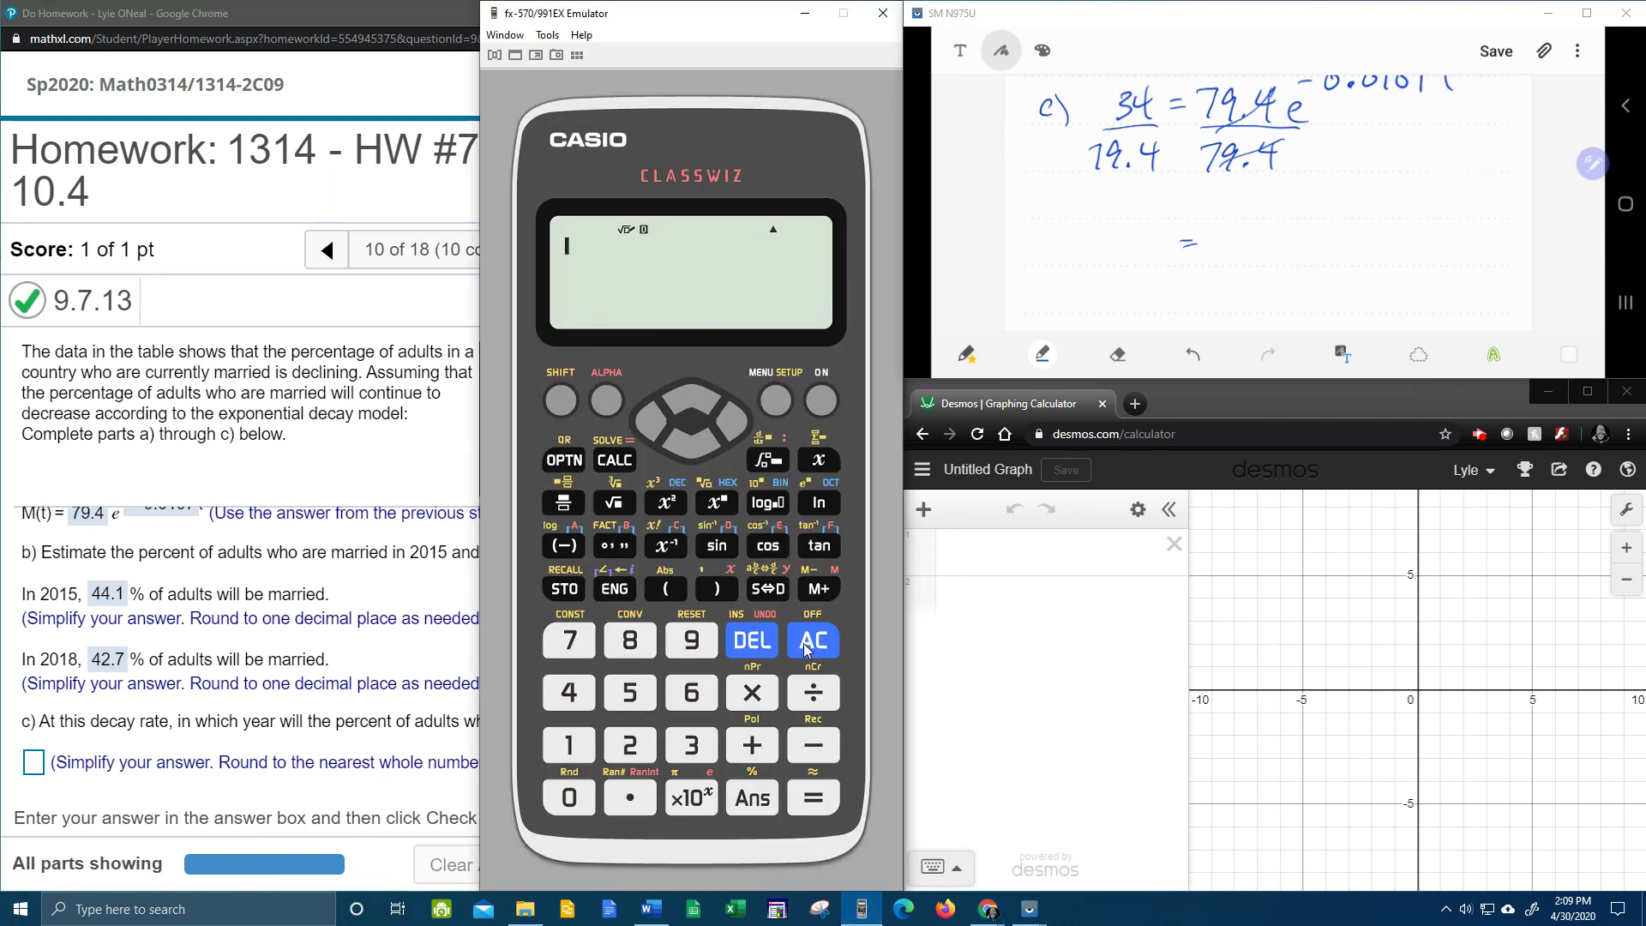
pyautogui.click(691, 744)
pyautogui.click(568, 693)
pyautogui.press('/')
pyautogui.click(569, 645)
pyautogui.click(691, 643)
pyautogui.click(630, 797)
pyautogui.click(568, 693)
pyautogui.click(819, 798)
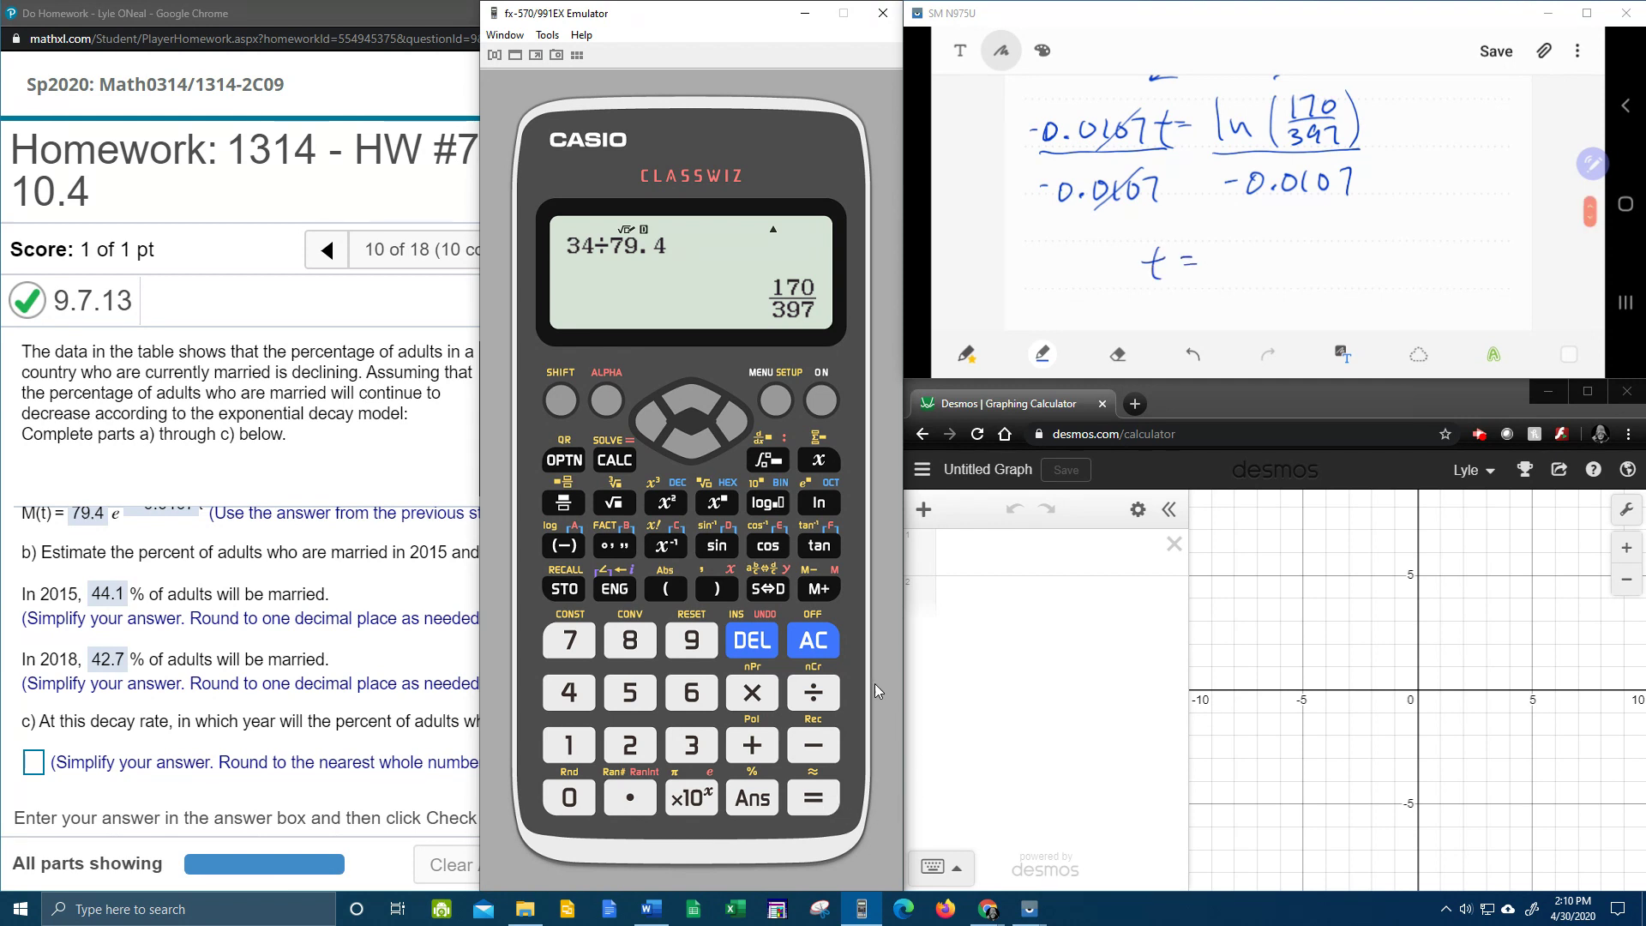
pyautogui.click(821, 646)
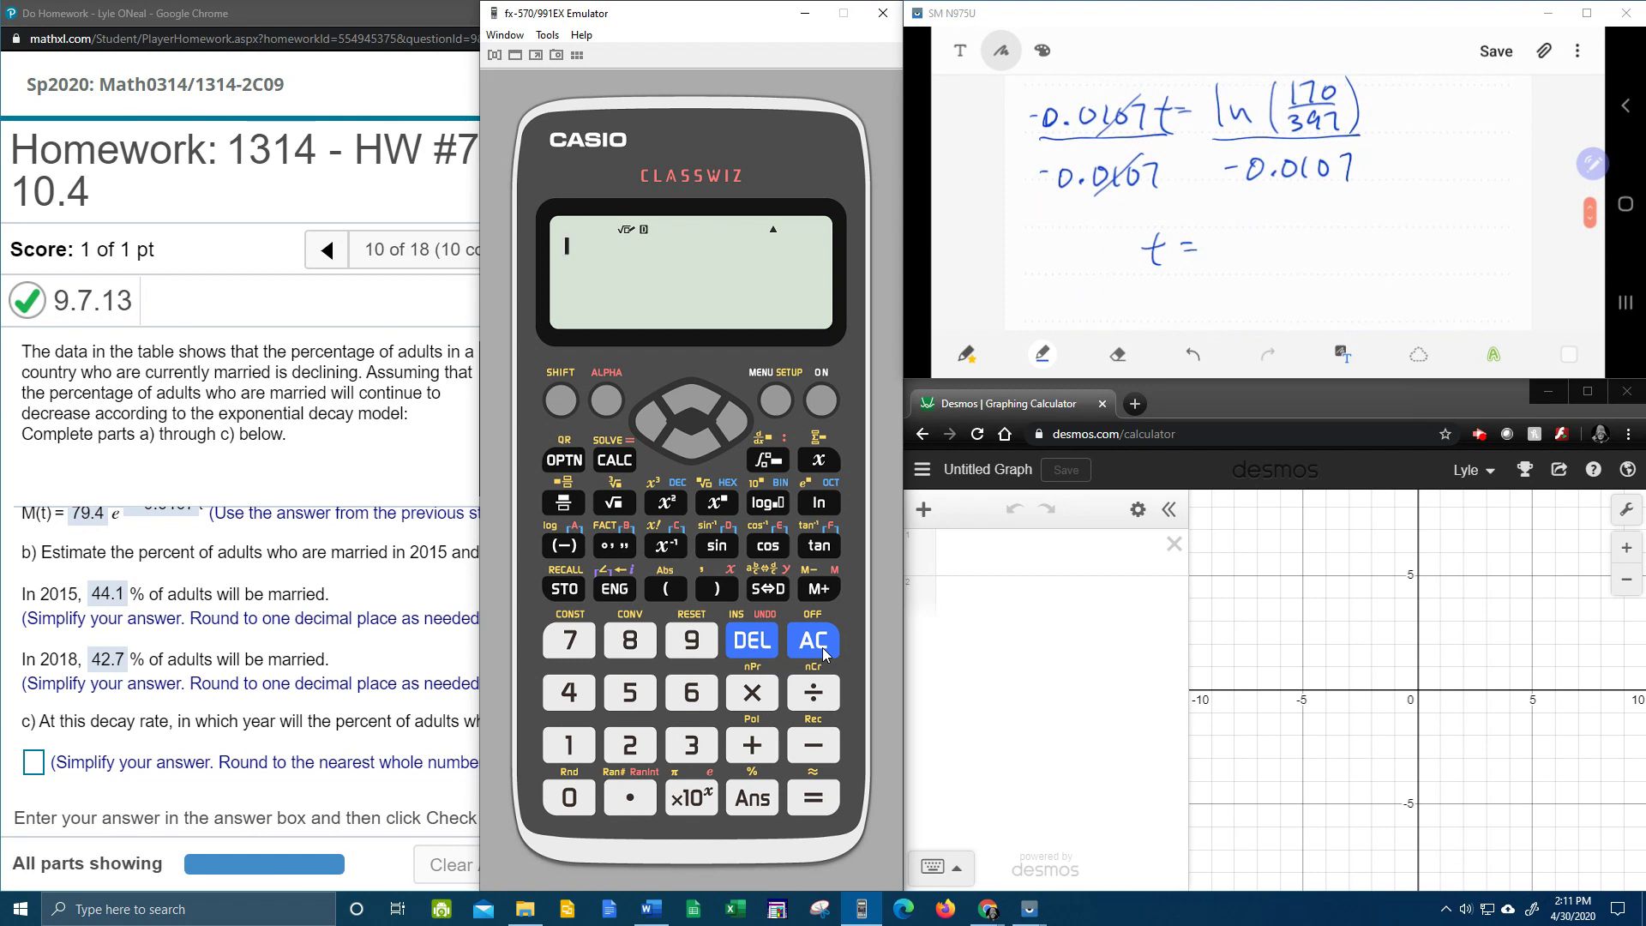
# - Enter ln(170/397) as the numerator of a fraction on the emulator
pyautogui.click(565, 506)
pyautogui.click(819, 504)
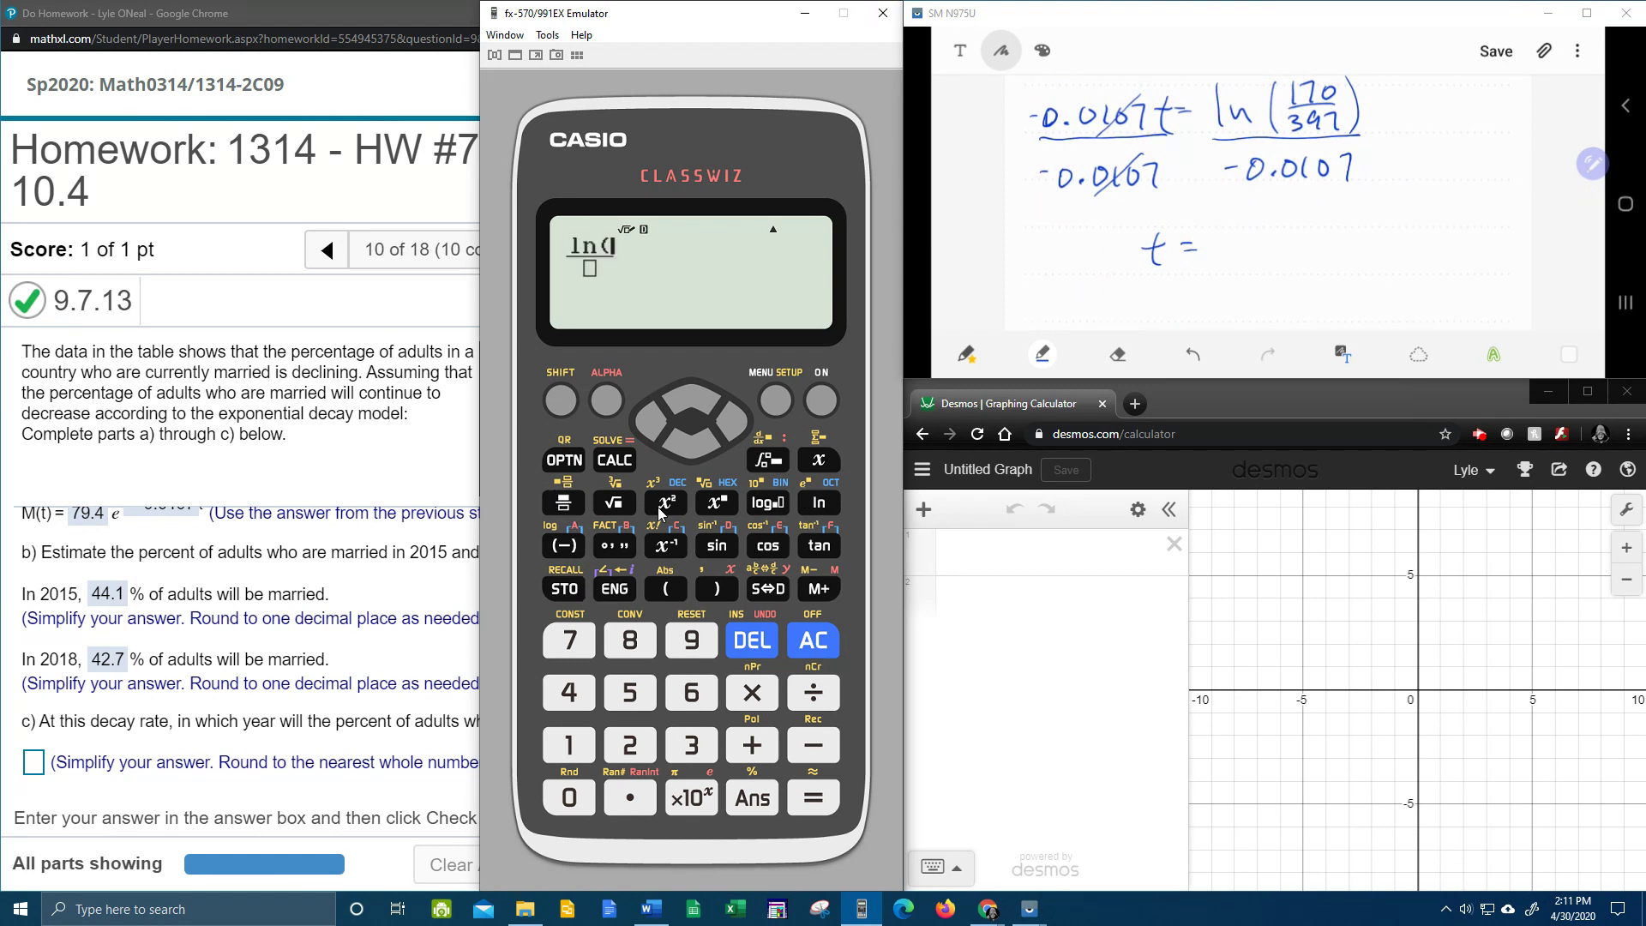
pyautogui.click(566, 504)
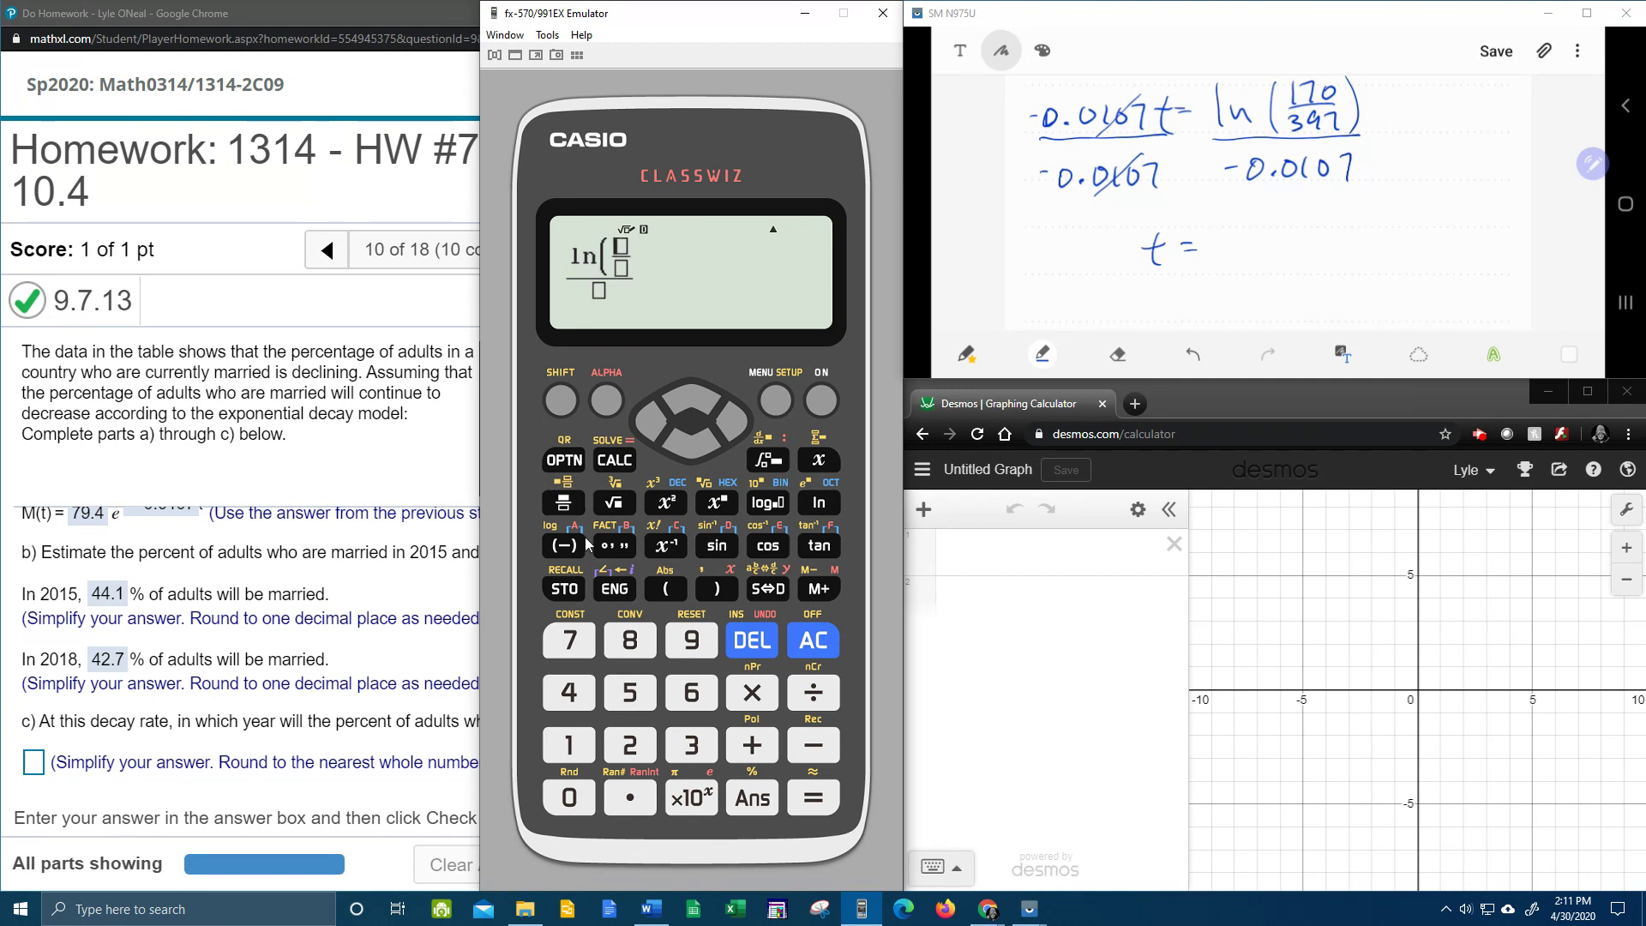
pyautogui.click(582, 739)
pyautogui.click(575, 658)
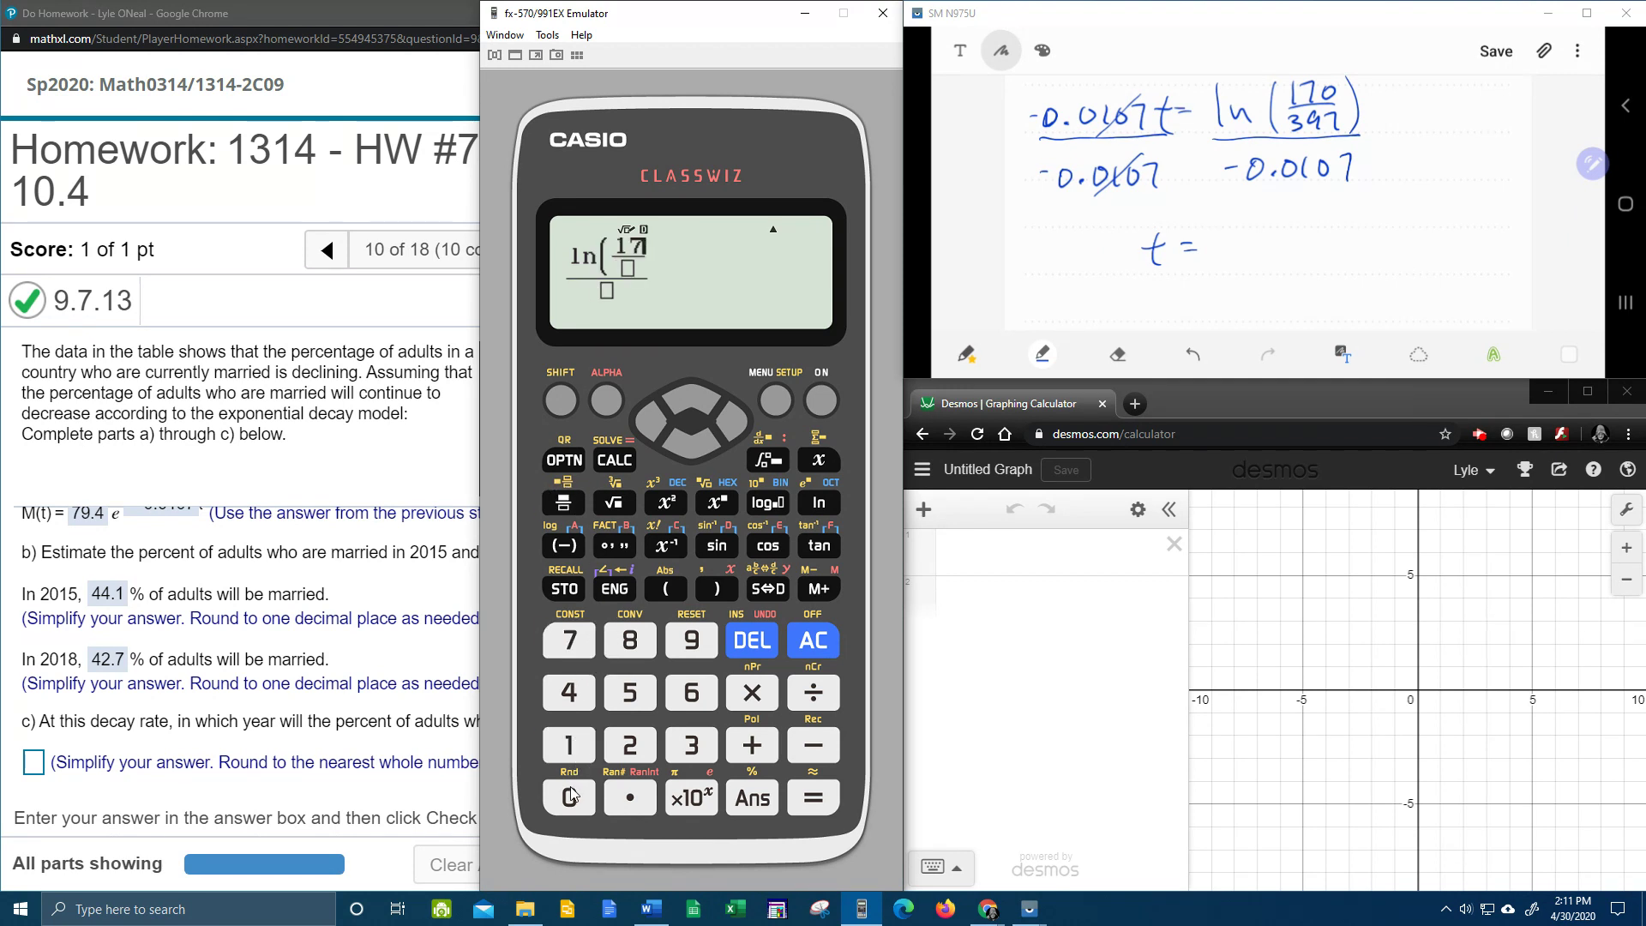
pyautogui.click(571, 796)
pyautogui.click(694, 450)
pyautogui.click(689, 750)
pyautogui.click(682, 639)
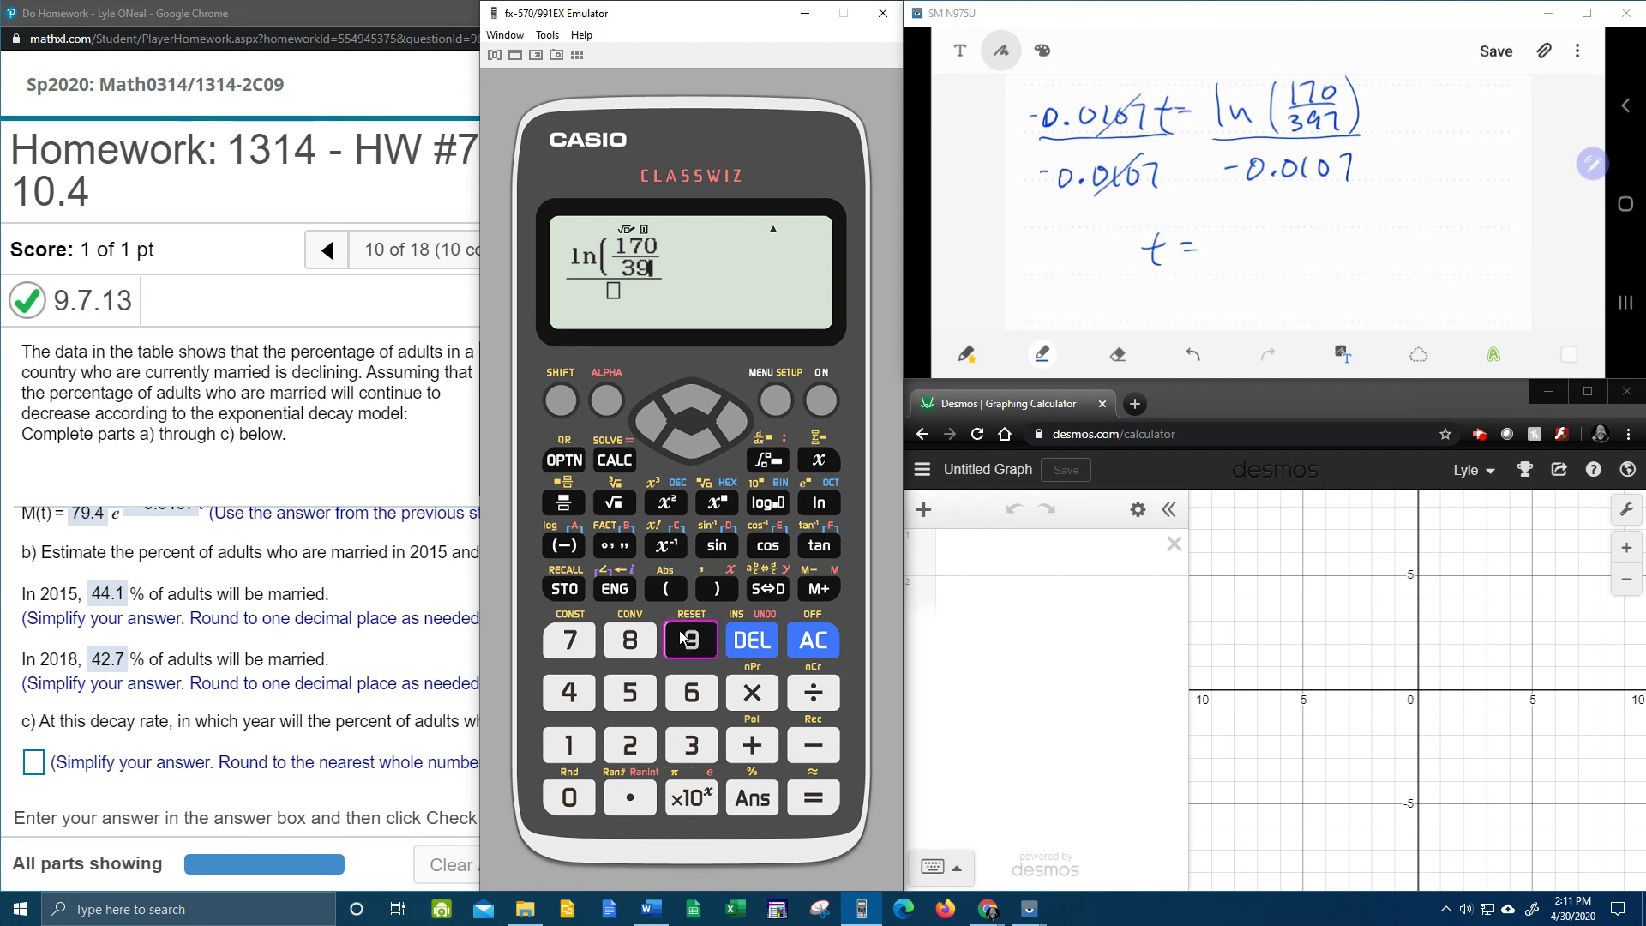
pyautogui.click(578, 641)
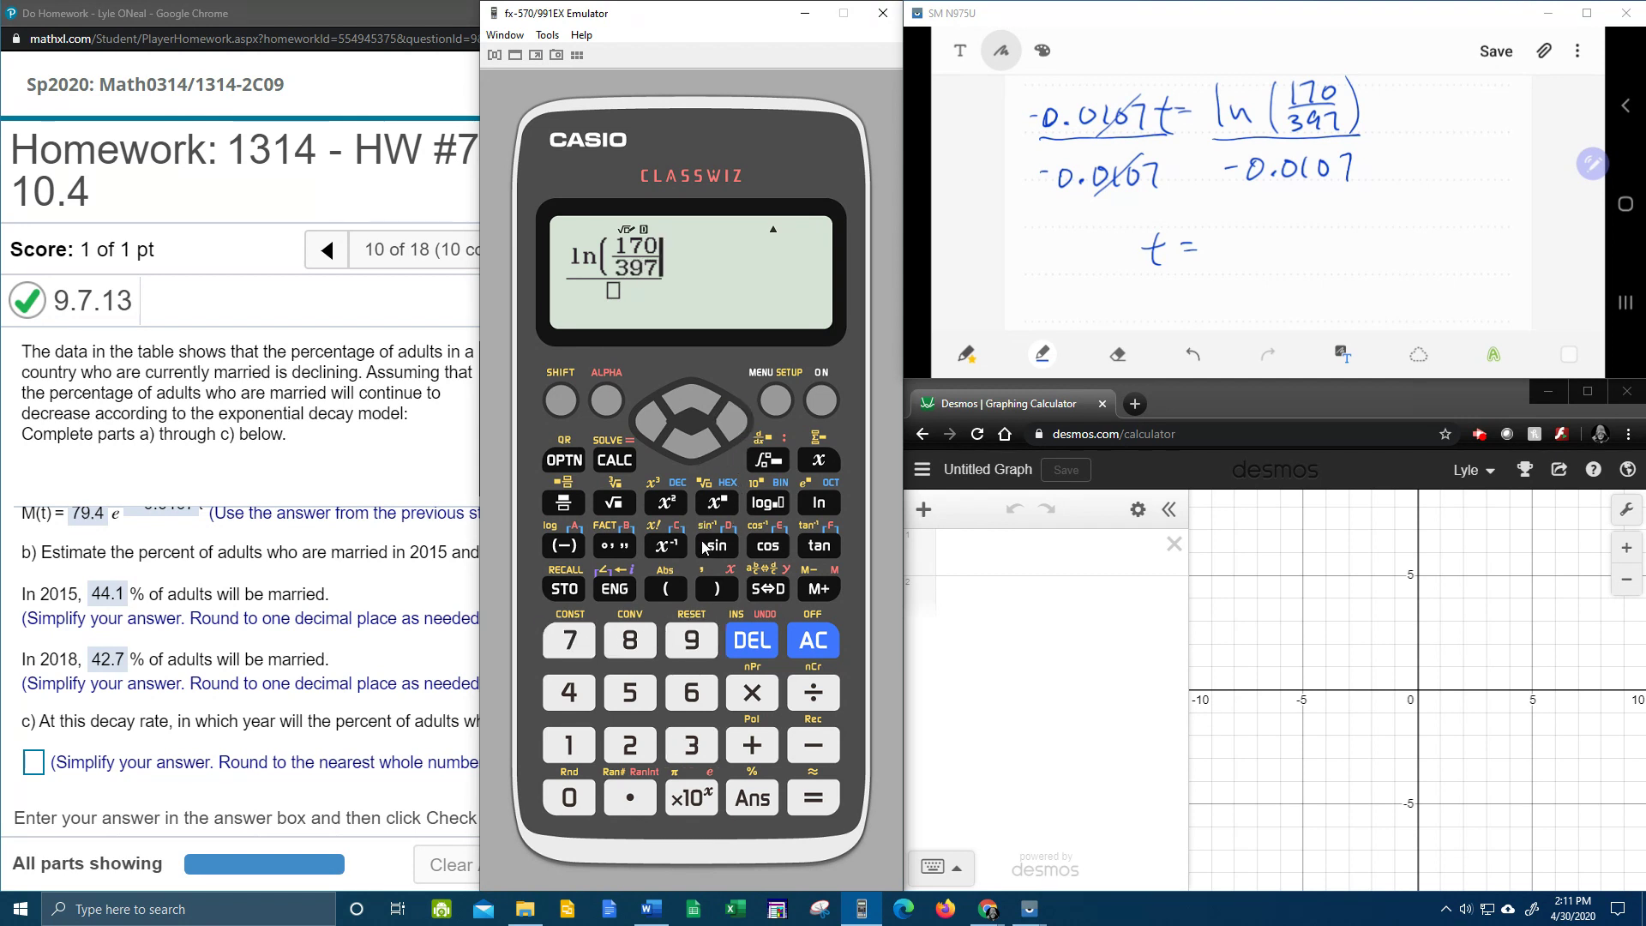
pyautogui.click(717, 589)
# - Divide by −0.0107 to get 79.26521903 years, then return to the homework page
pyautogui.click(700, 454)
pyautogui.click(578, 547)
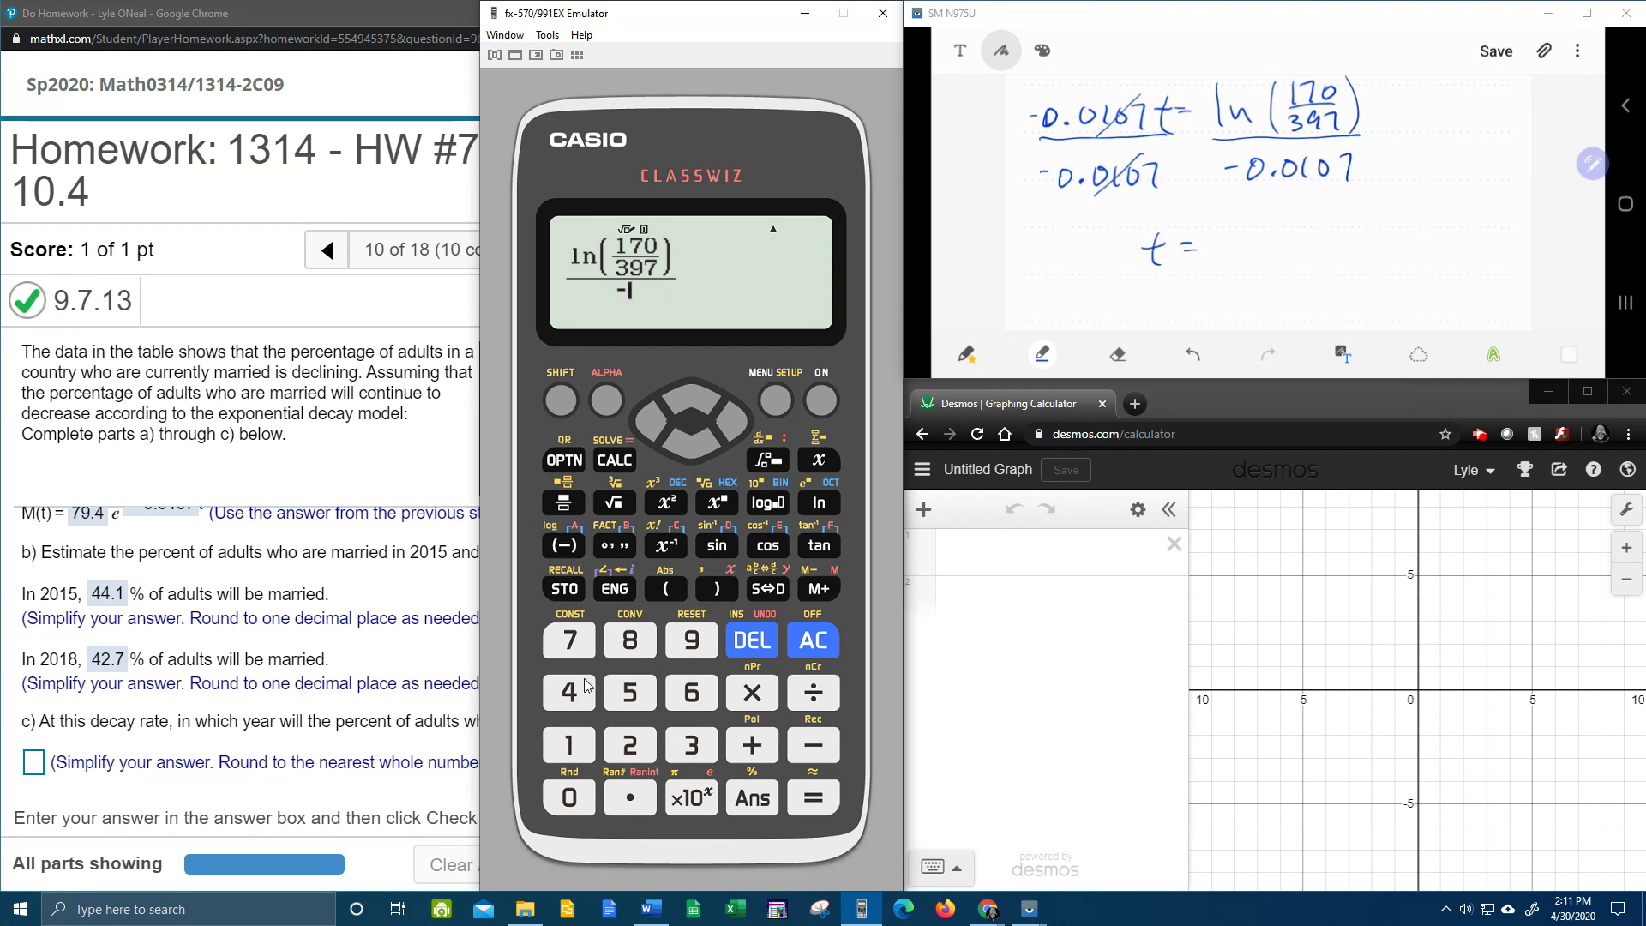
pyautogui.click(573, 806)
pyautogui.click(607, 802)
pyautogui.click(568, 799)
pyautogui.click(568, 744)
pyautogui.click(568, 799)
pyautogui.click(568, 640)
pyautogui.click(815, 805)
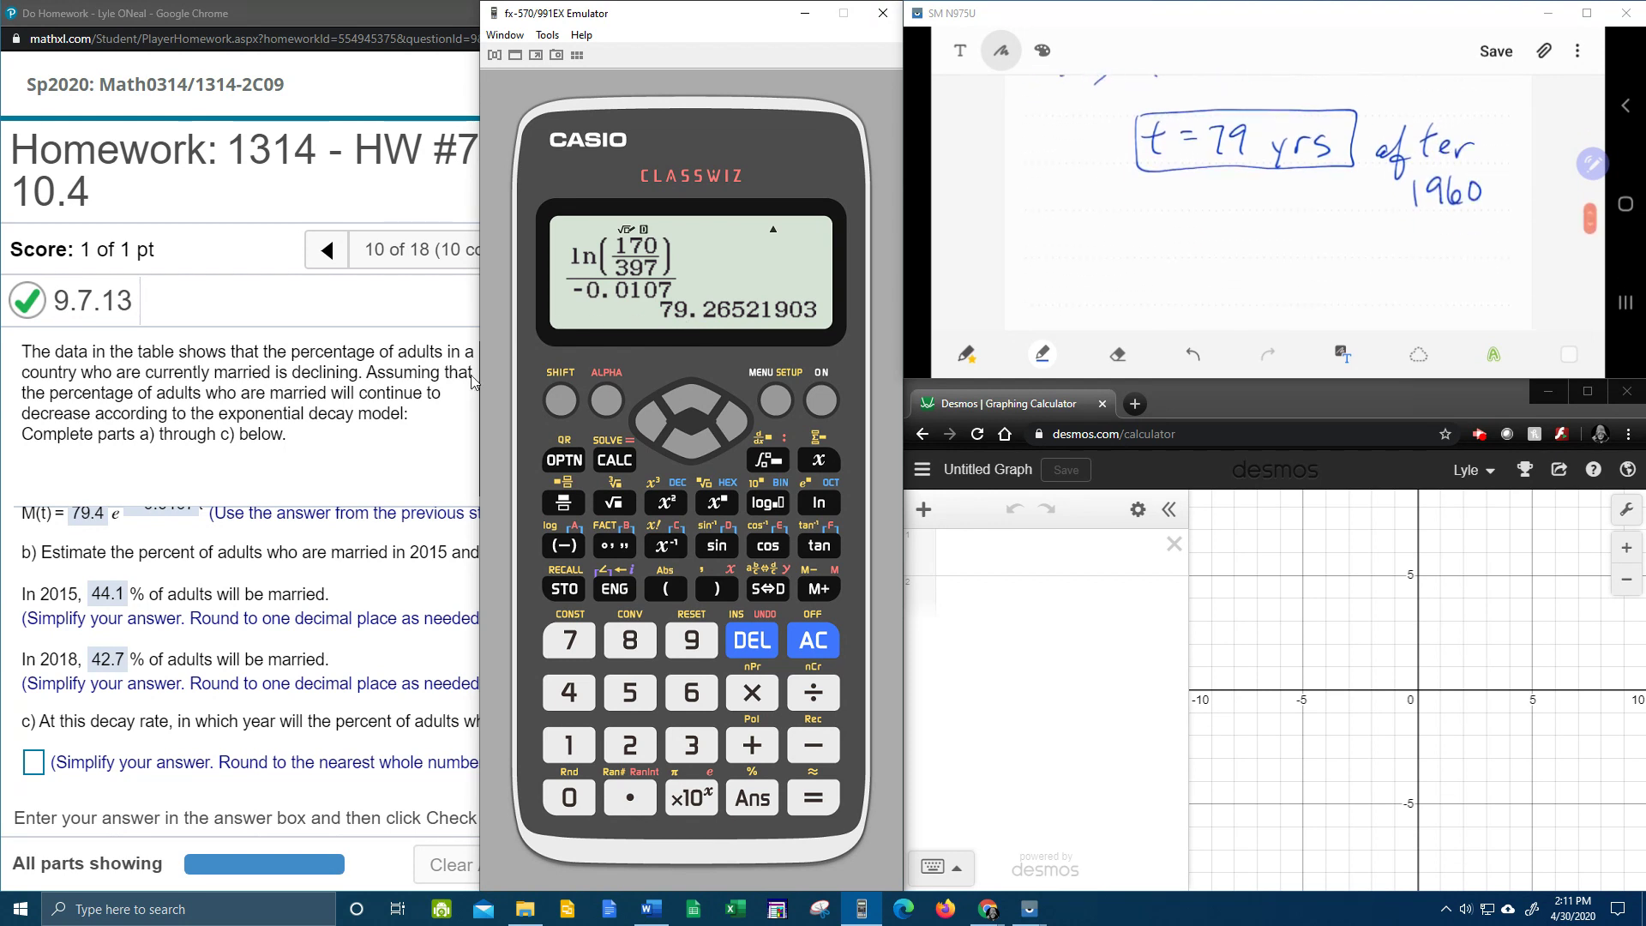
pyautogui.click(424, 441)
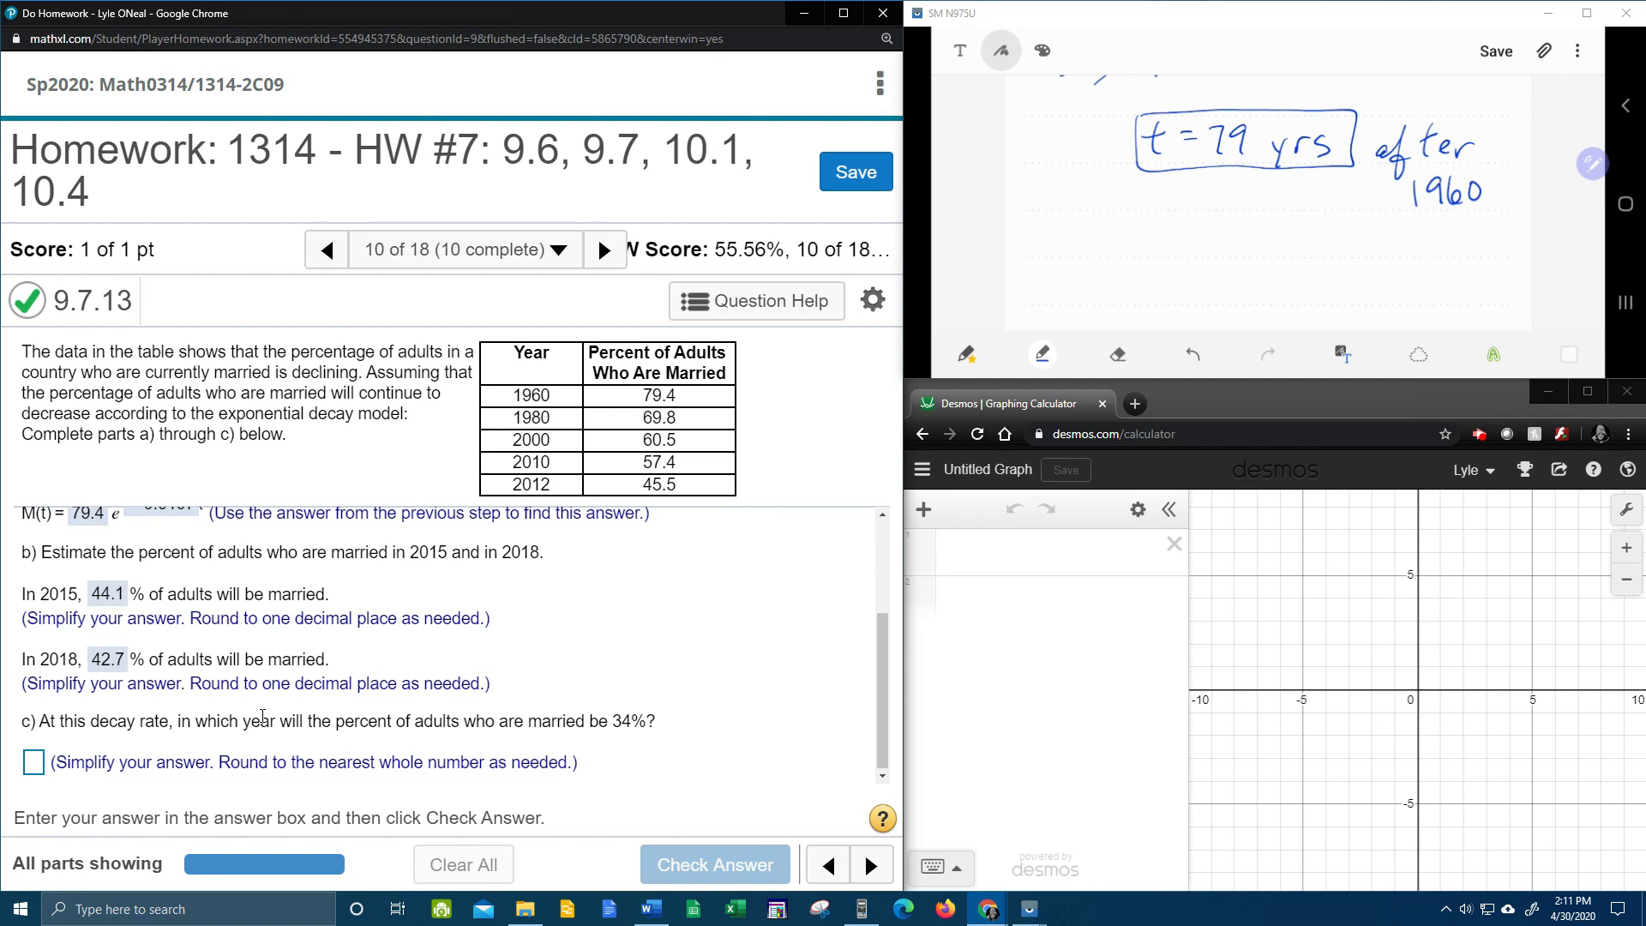
# - Compute 1960 + 79 = 2039 on the cleared emulator to find the target year
pyautogui.click(32, 765)
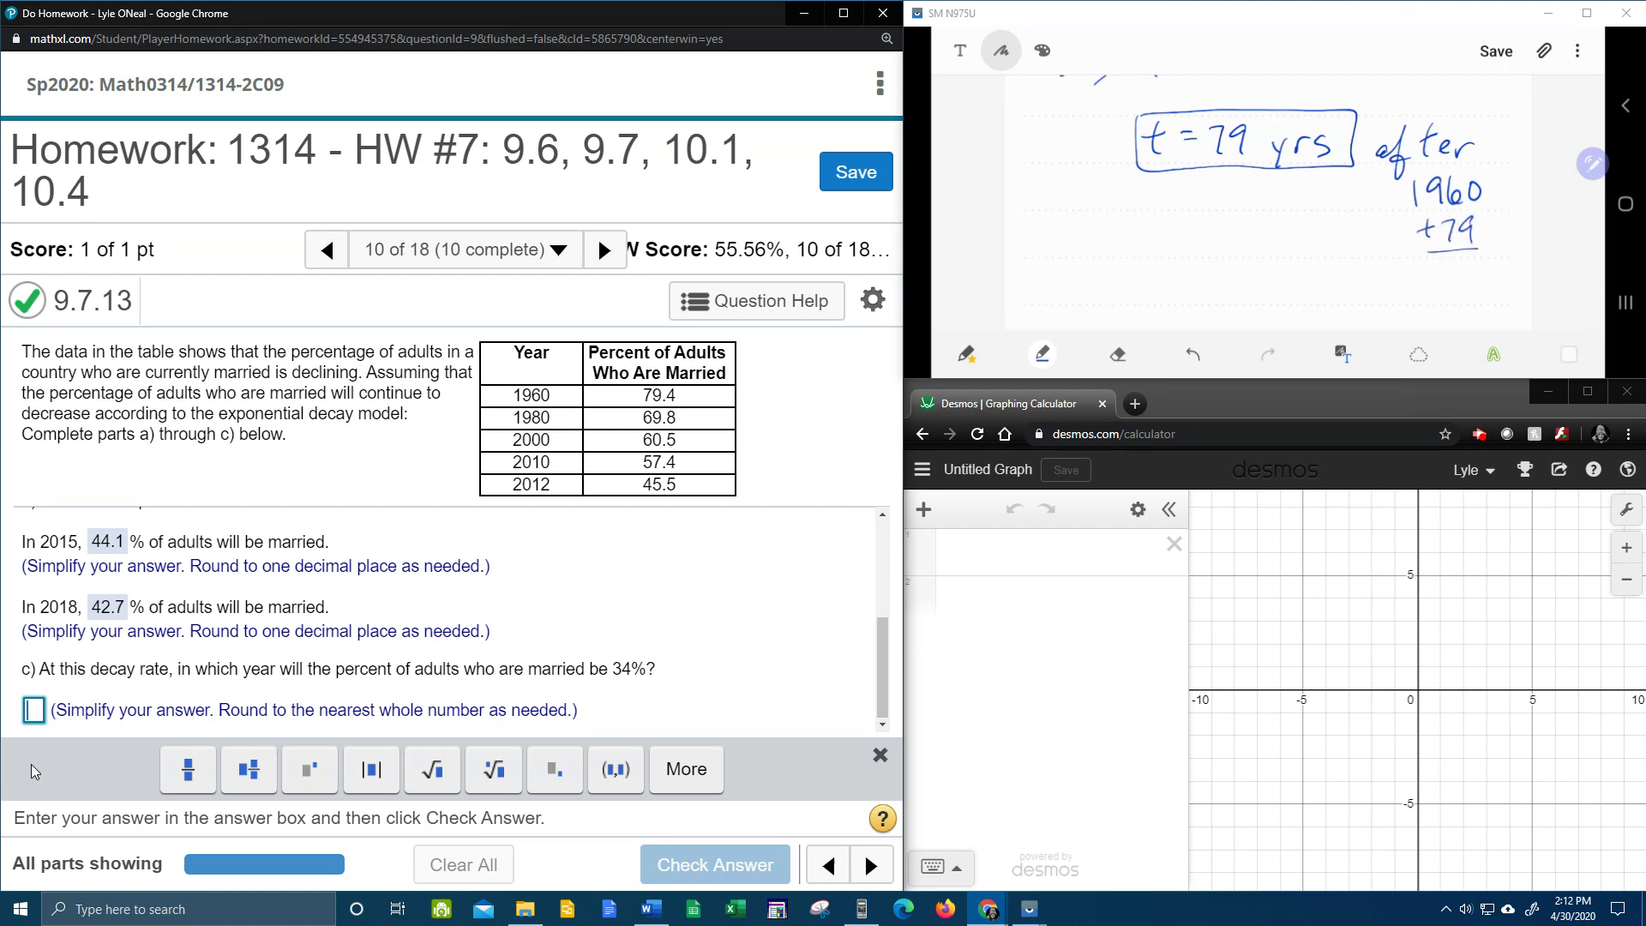
pyautogui.click(862, 908)
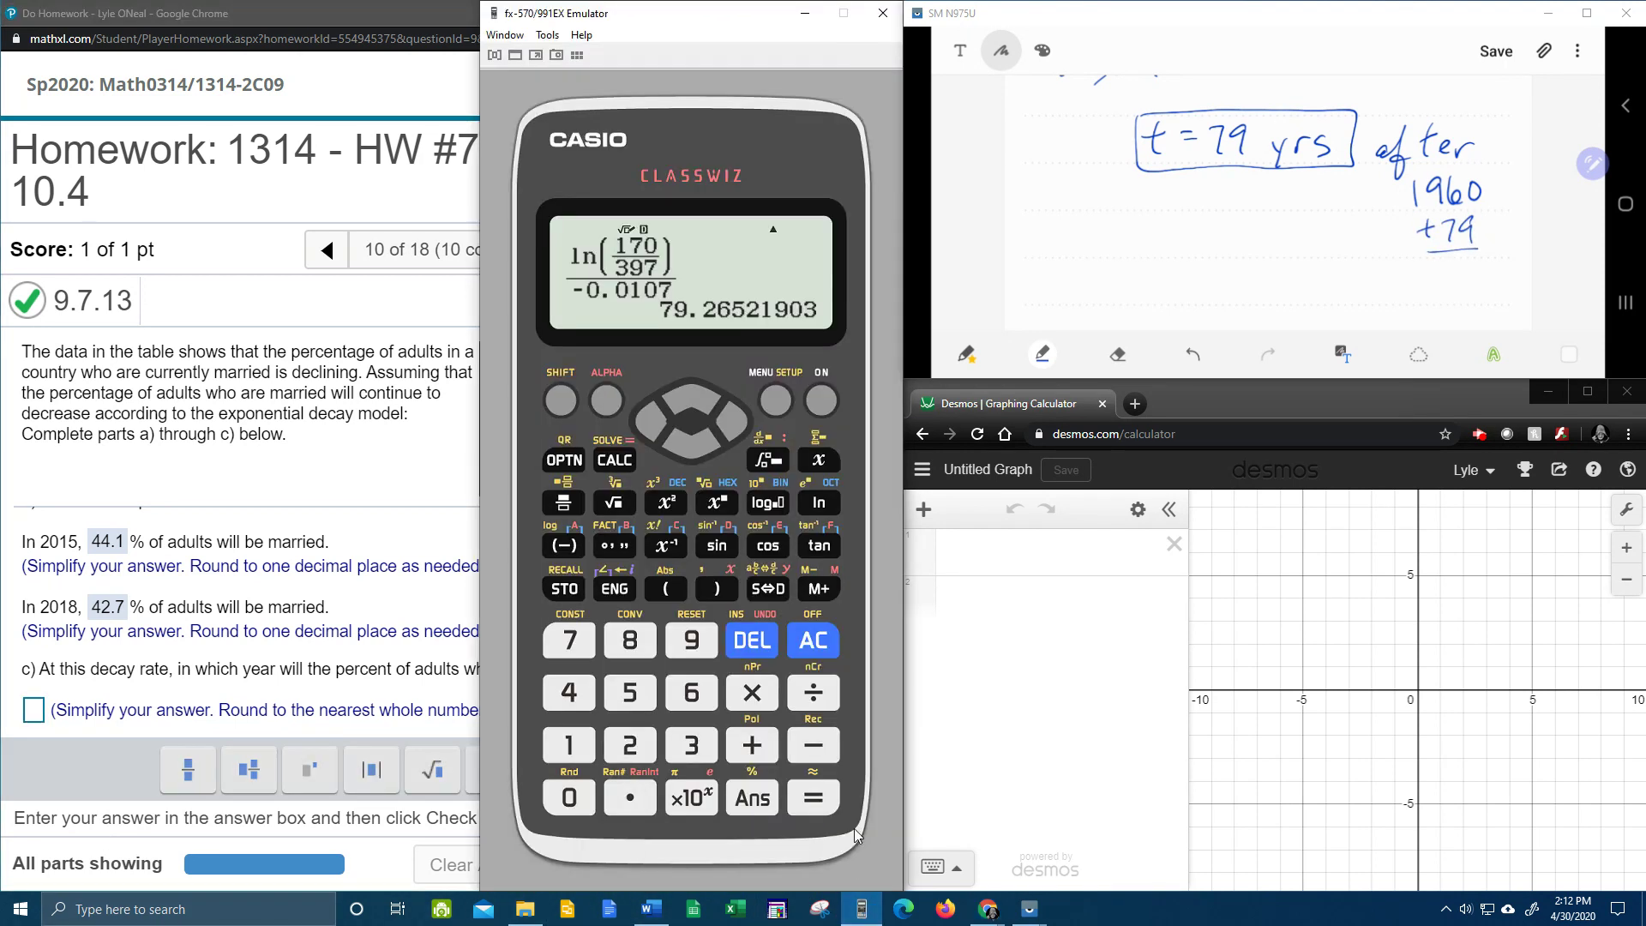
pyautogui.click(815, 641)
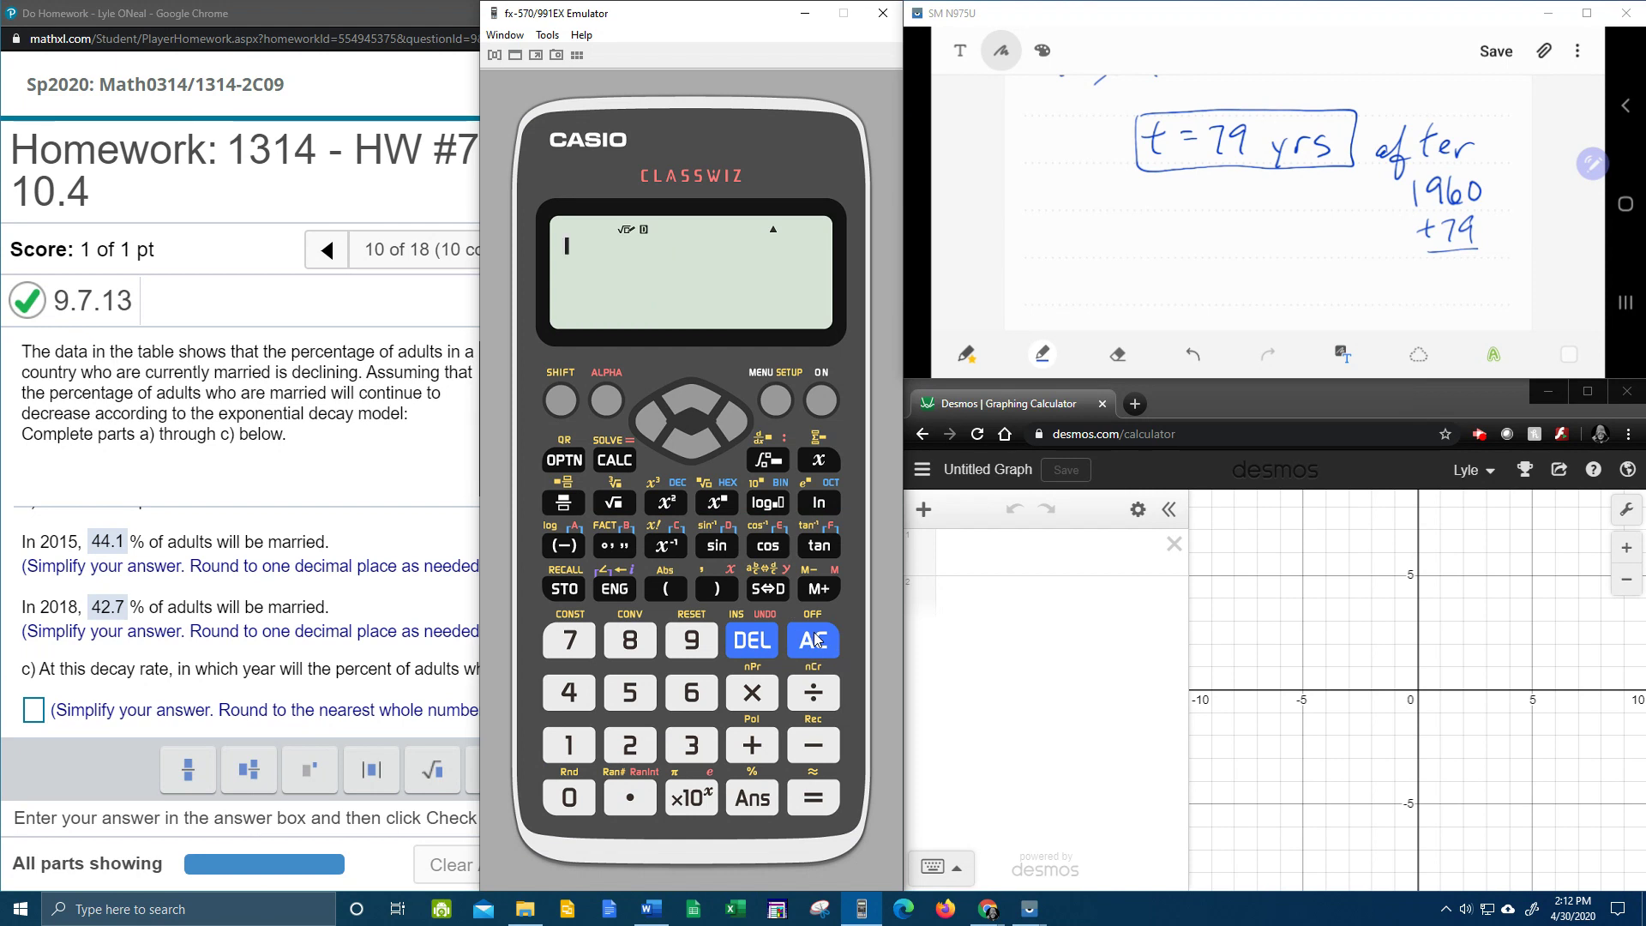
pyautogui.click(569, 744)
pyautogui.write('9')
pyautogui.click(701, 683)
pyautogui.click(592, 796)
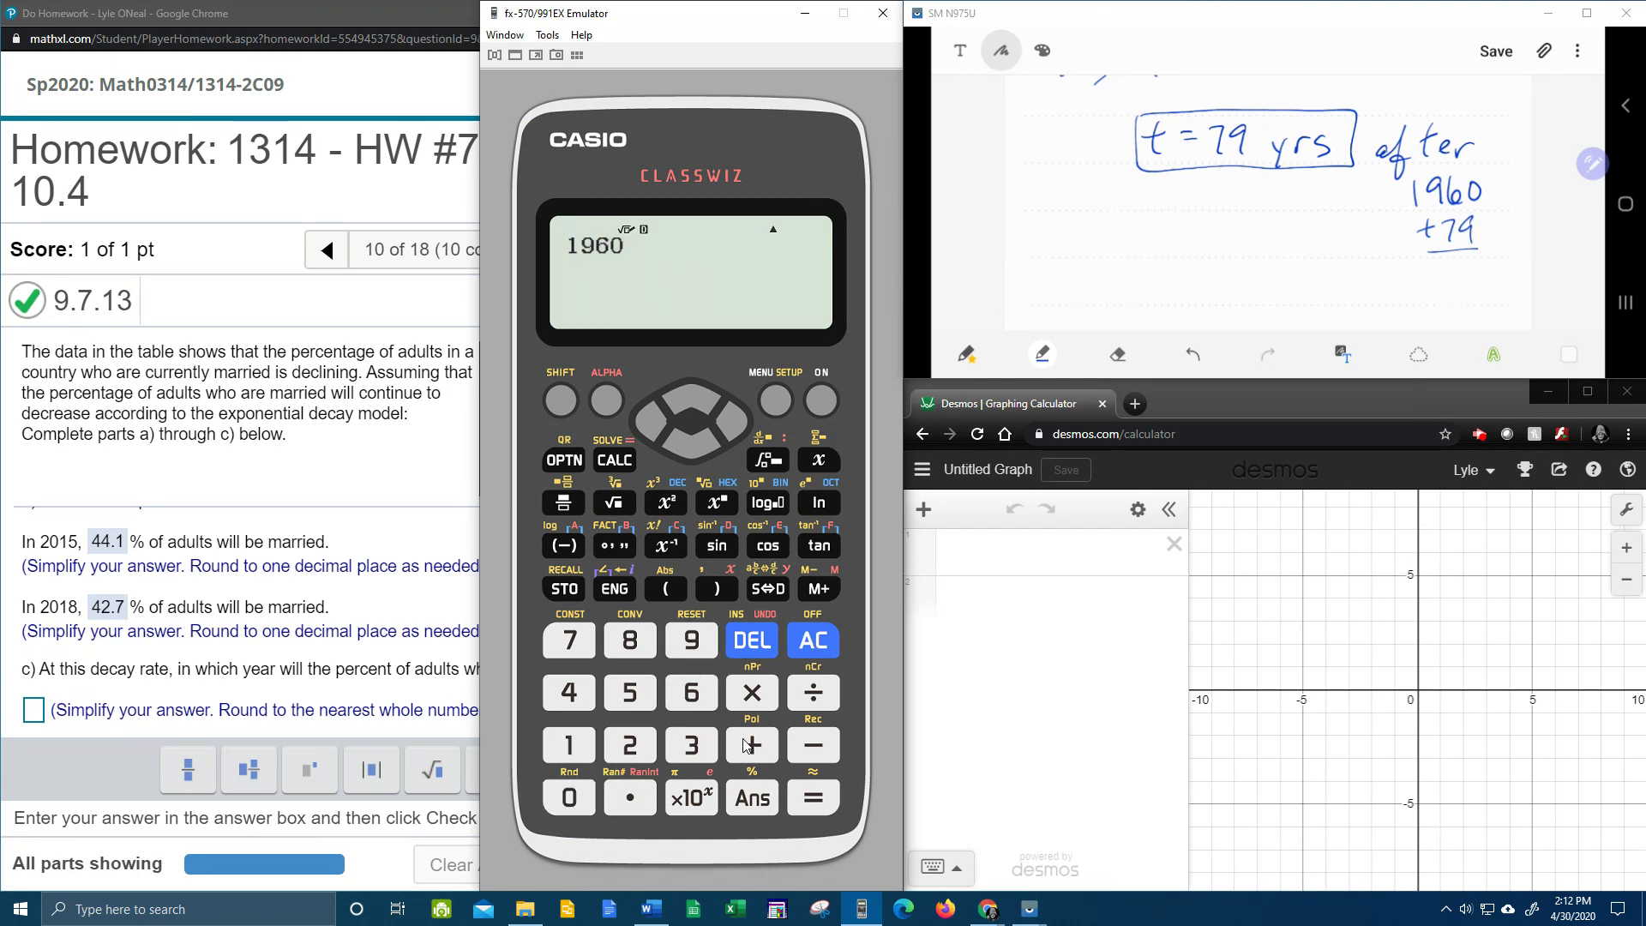
pyautogui.click(745, 744)
pyautogui.write('79')
pyautogui.click(814, 804)
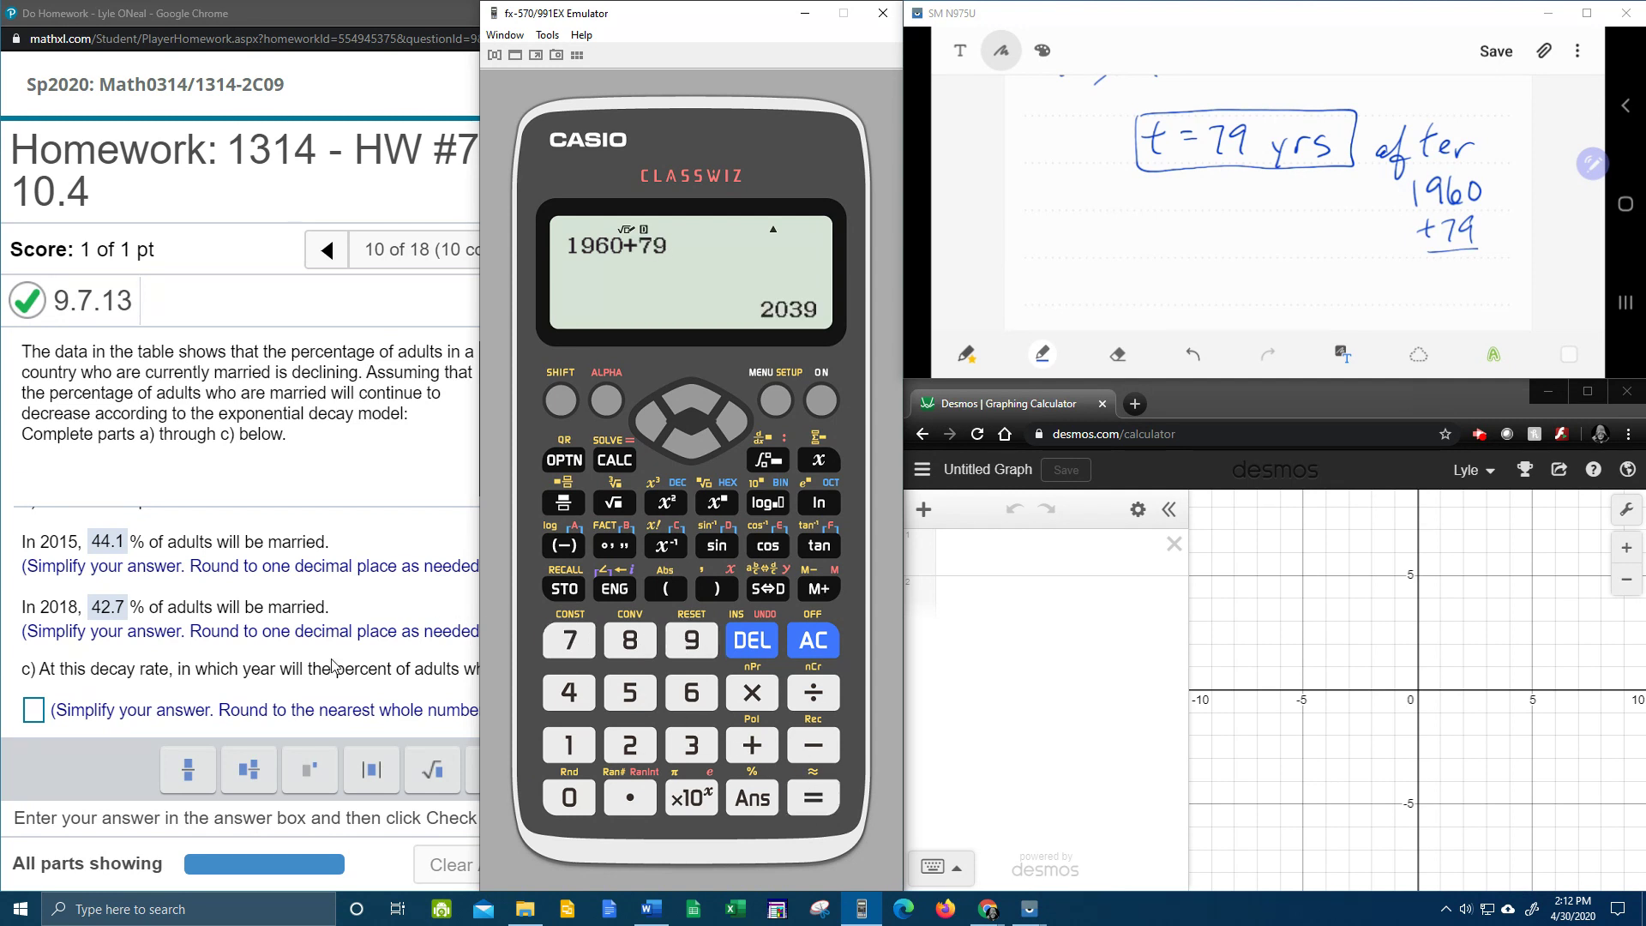
# - Enter 2039 as the part c year and check it, earning a 'Fantastic!' message
pyautogui.click(36, 712)
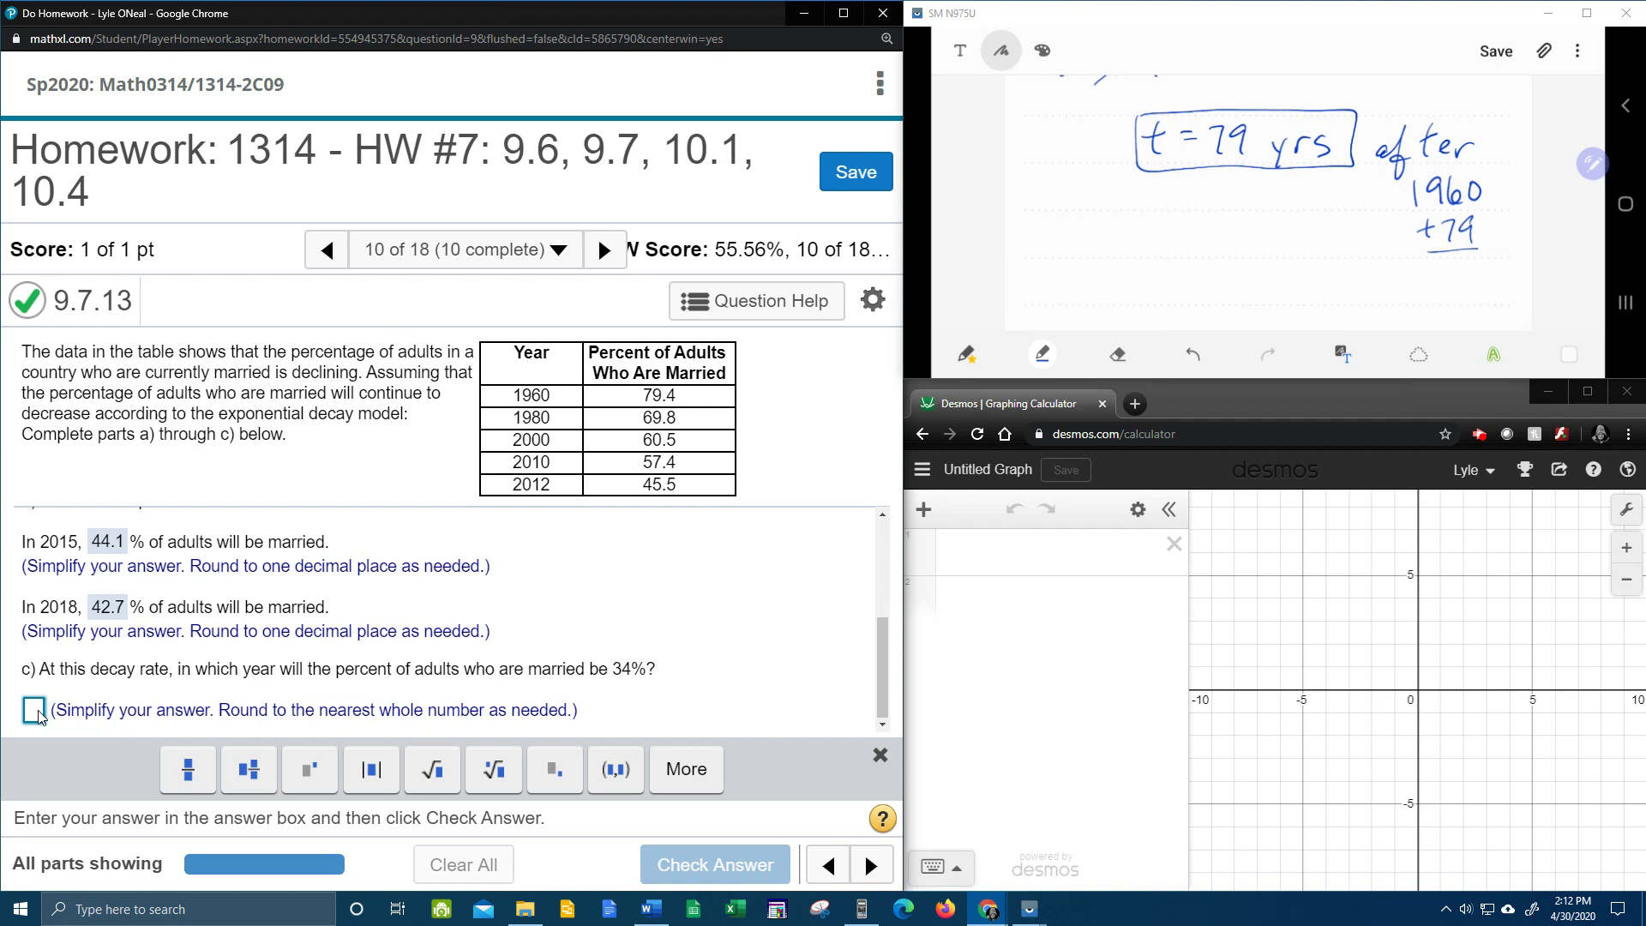
pyautogui.write('2039')
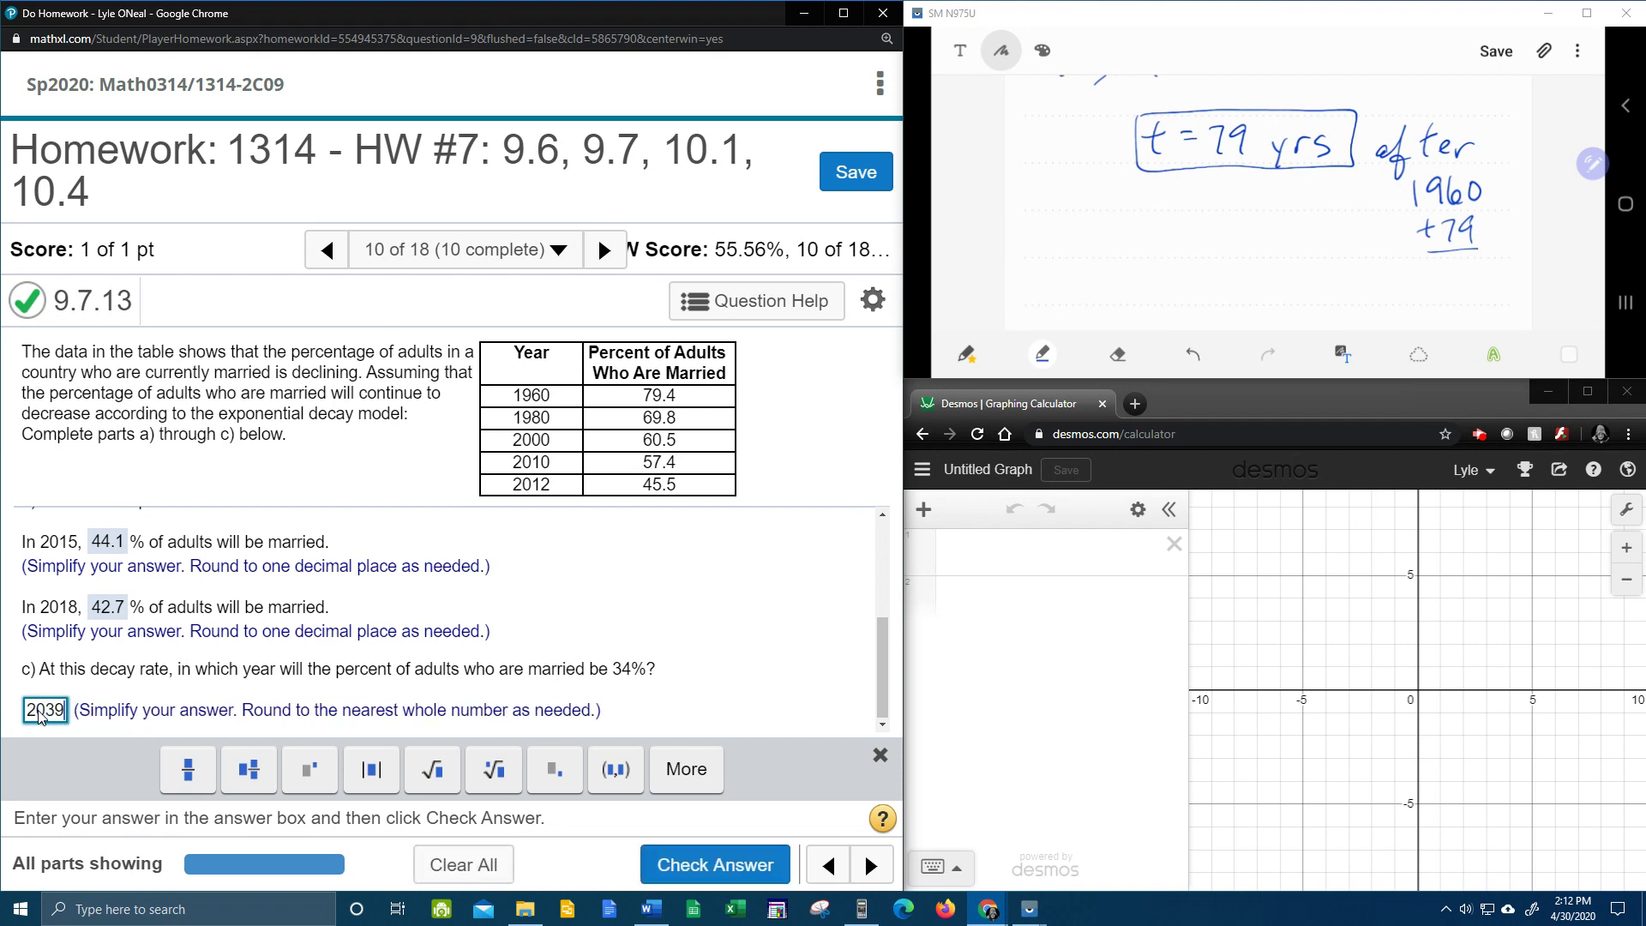
pyautogui.press('Return')
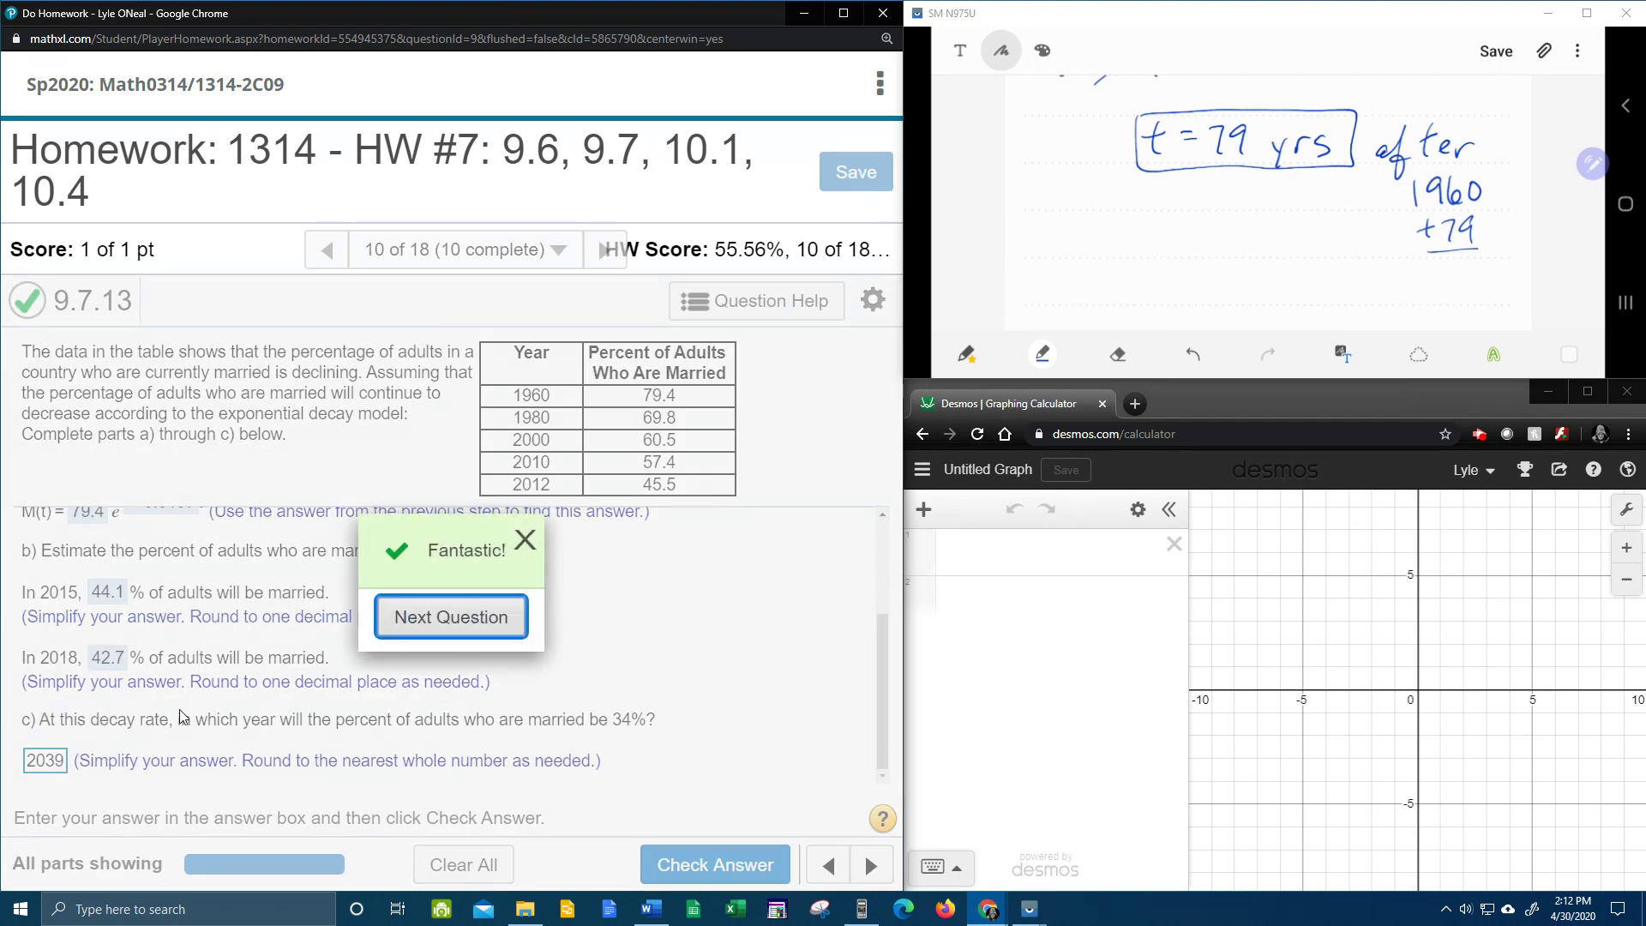